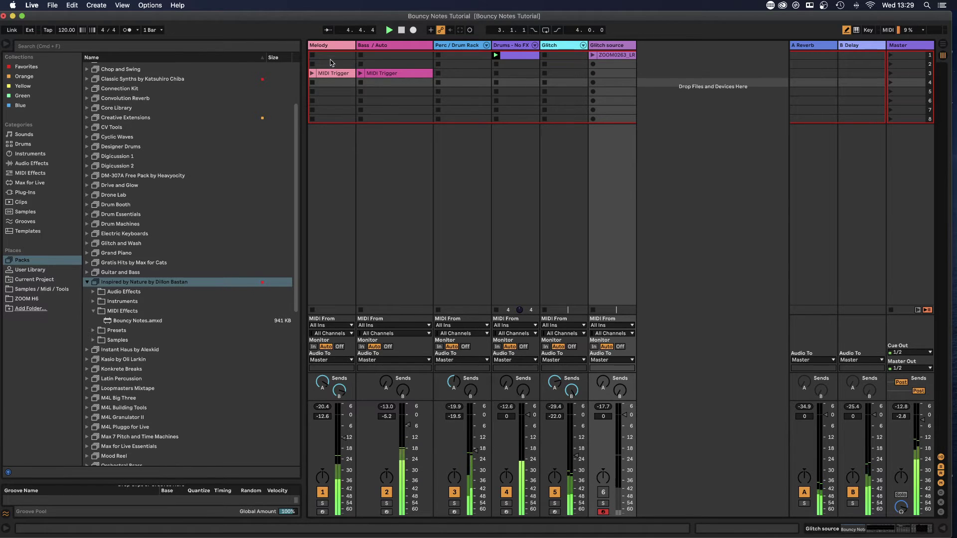
Examine the device chains of the Melody, Bass, Perc and Glitch tracks during playback, and stop the transport.
double_click(329, 44)
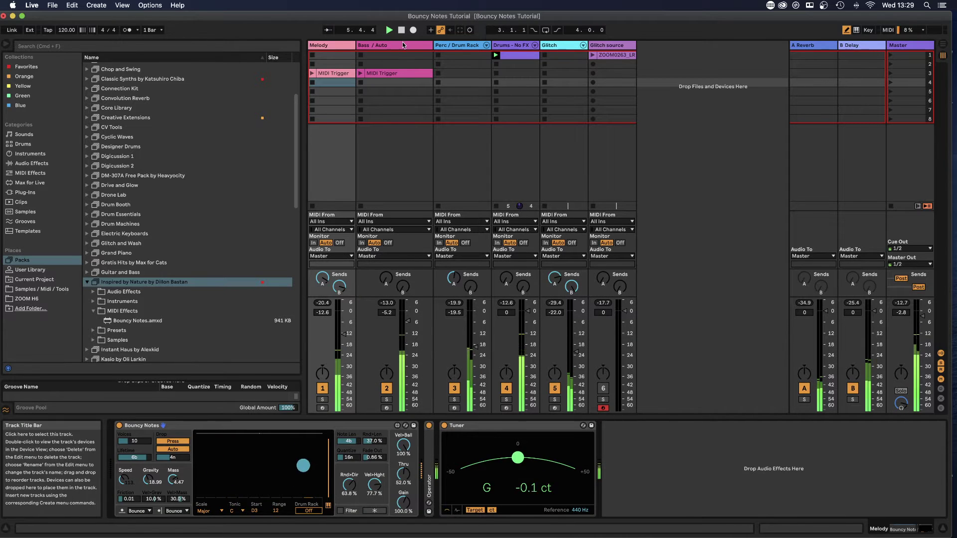
left_click(382, 46)
left_click(466, 46)
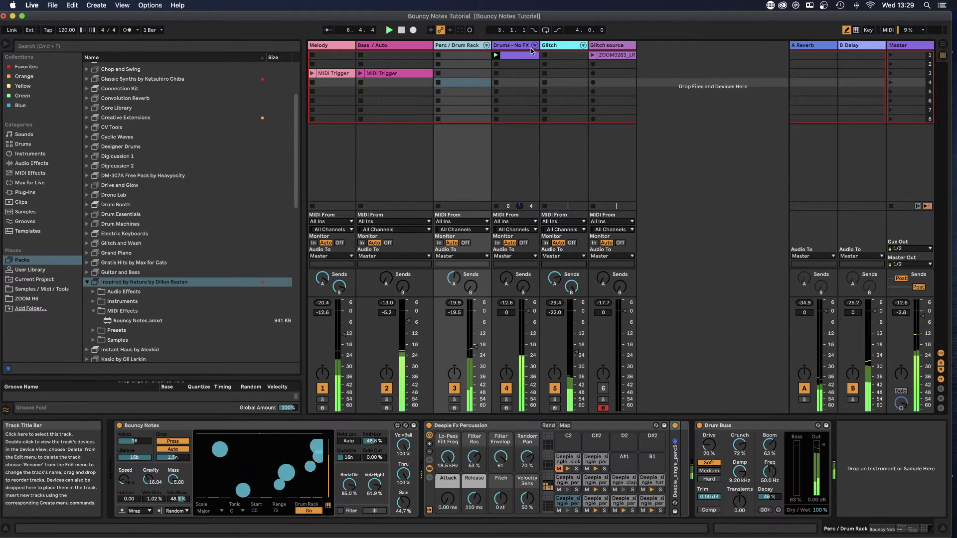
left_click(564, 46)
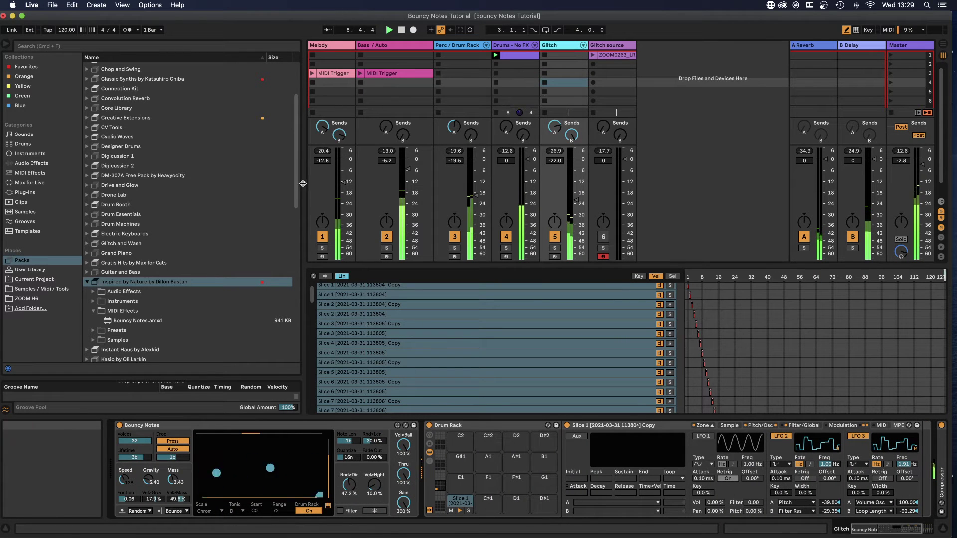
key("space")
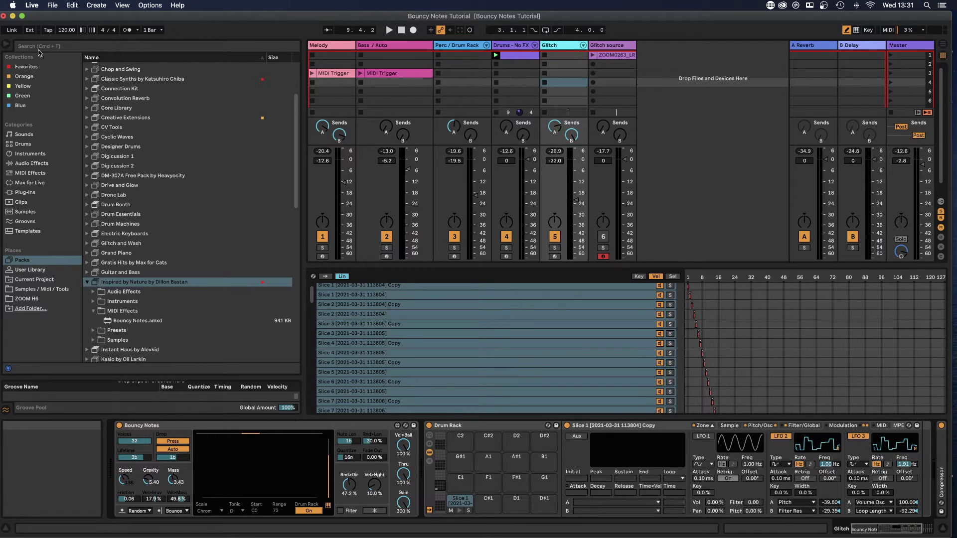
Hide the browser and the detail view to give the Session view the full window.
left_click(6, 44)
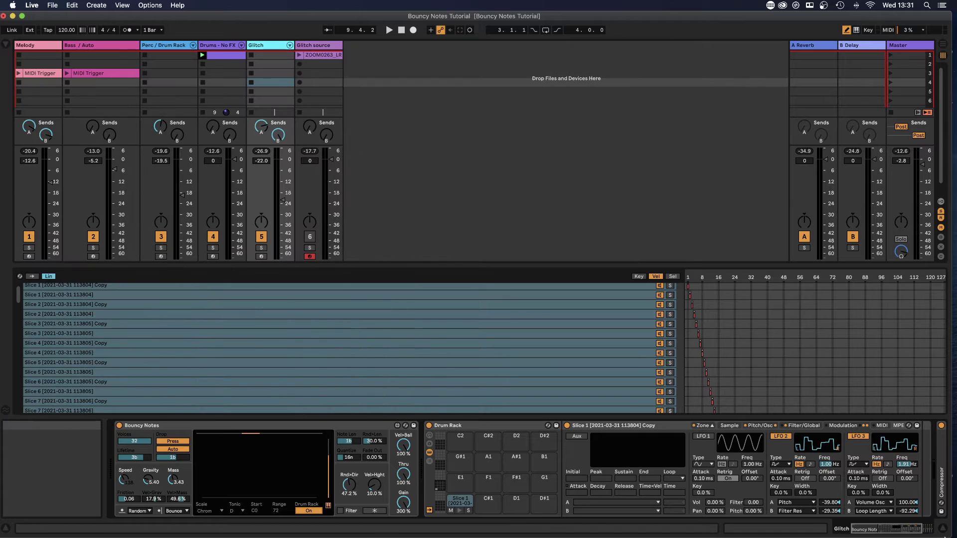
left_click(942, 528)
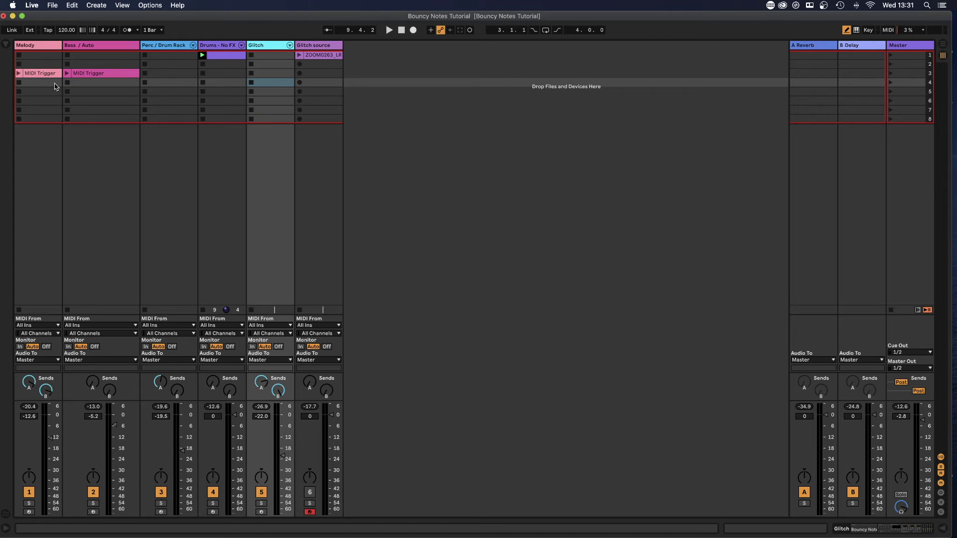
Examine the device chain of each track from Melody through Glitch source, ending on Drums - No FX.
left_click(40, 46)
left_click(105, 48)
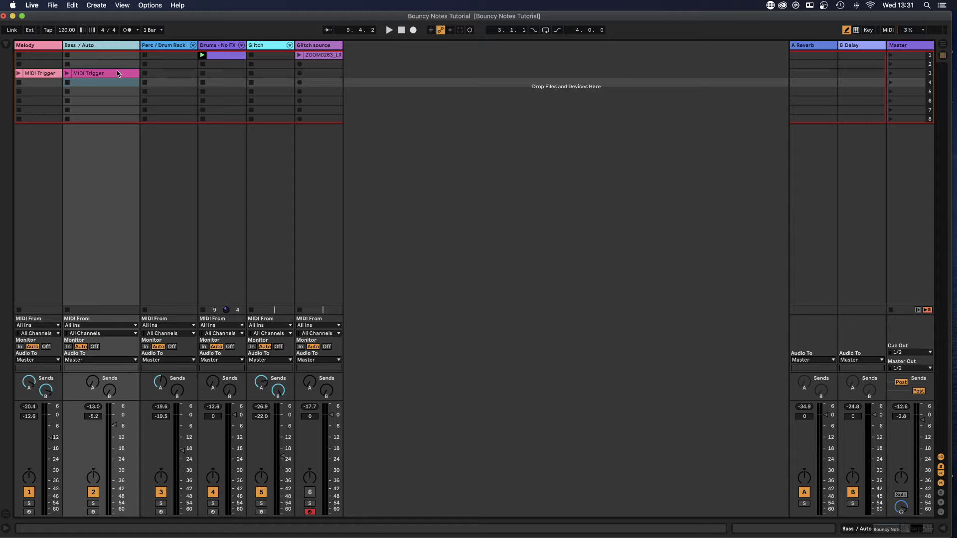
double_click(31, 44)
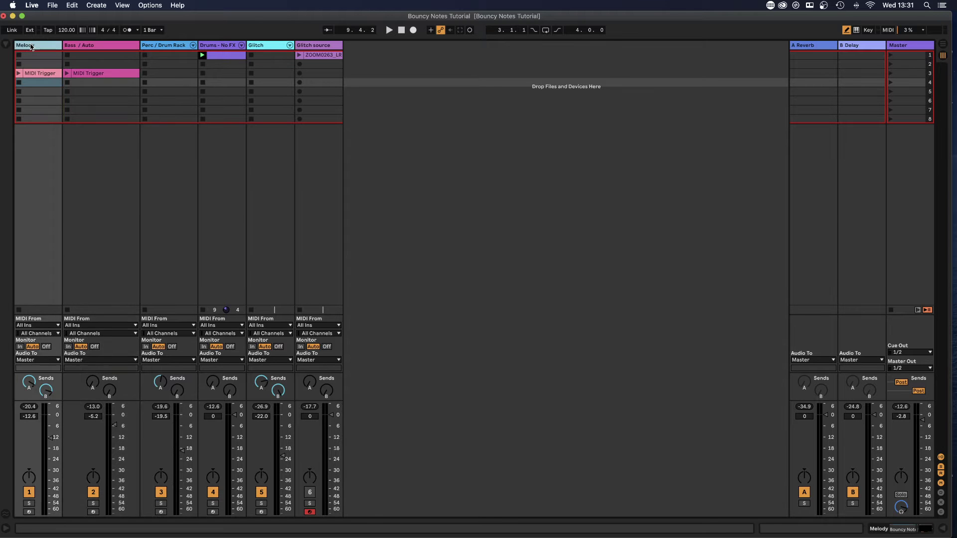
left_click(96, 50)
left_click(166, 48)
left_click(235, 48)
left_click(272, 46)
left_click(328, 47)
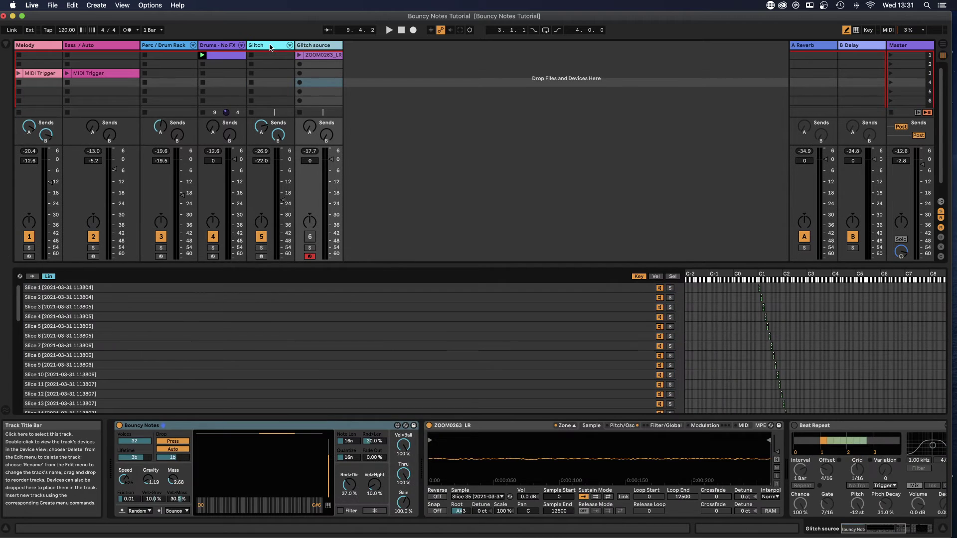
left_click(222, 46)
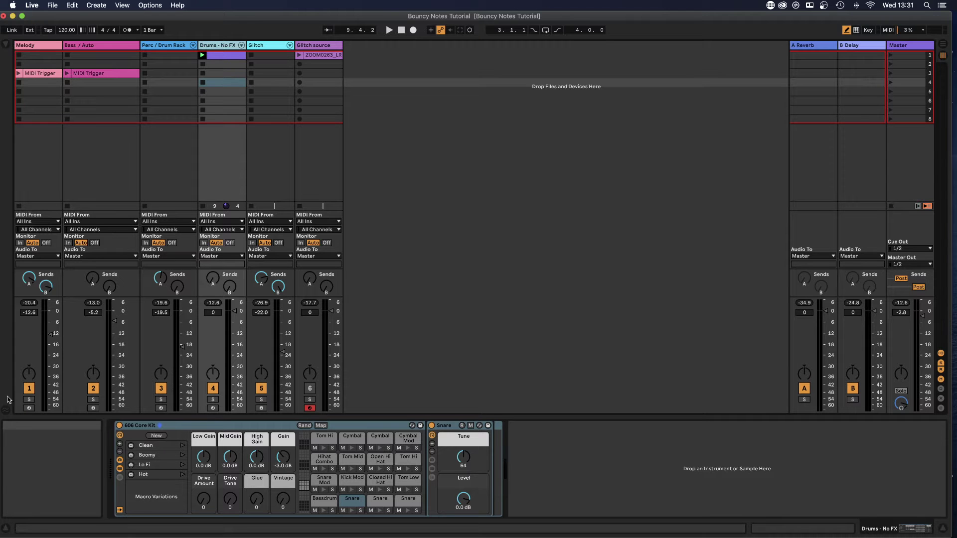
Solo the Melody track and inspect its Operator instrument, leaving the device collapsed.
left_click(28, 400)
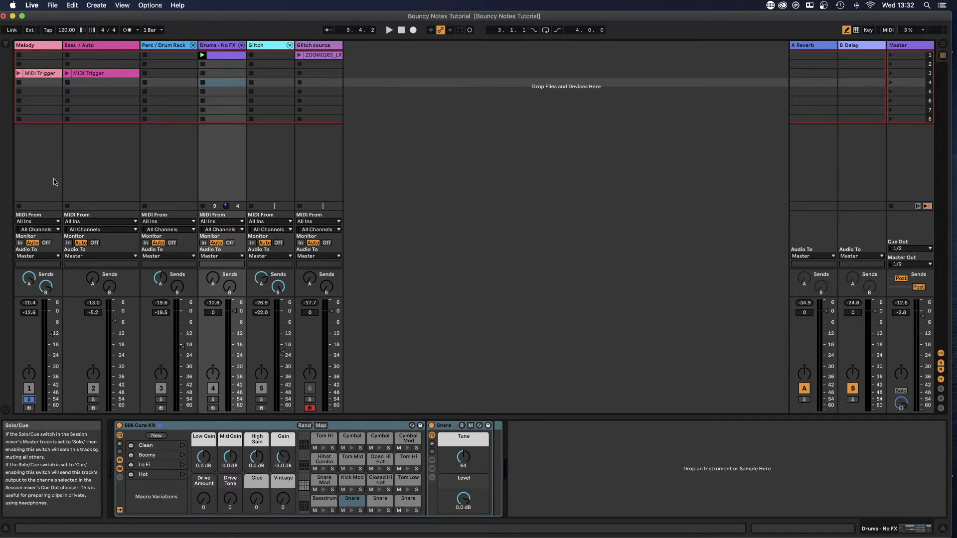
left_click(37, 46)
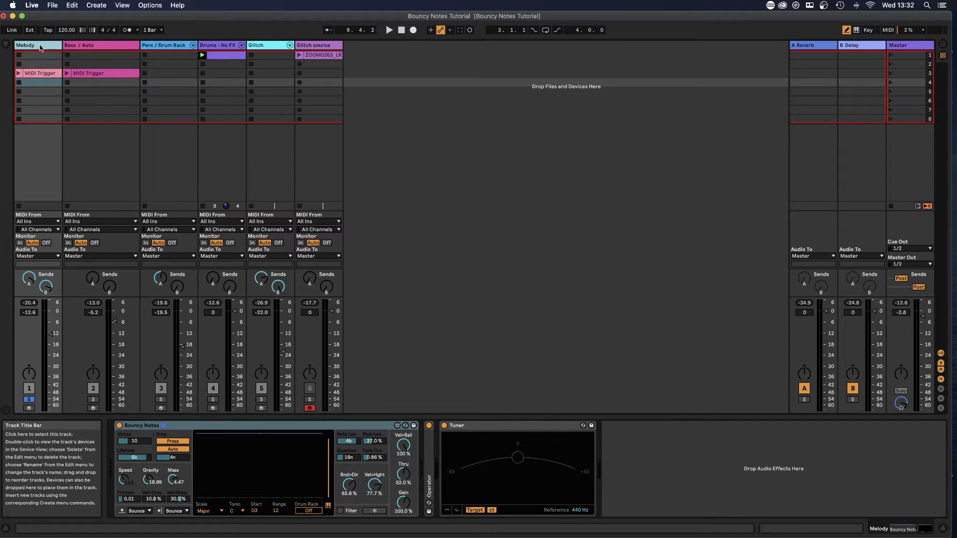
double_click(428, 486)
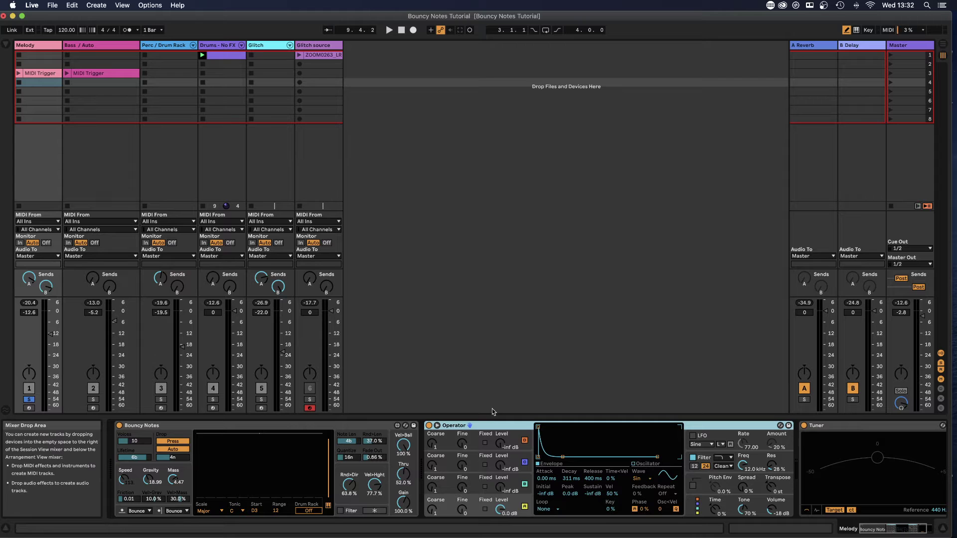
double_click(478, 428)
Play the set and compare the Melody track with Bouncy Notes disabled and enabled, leaving the device on and selected.
key("space")
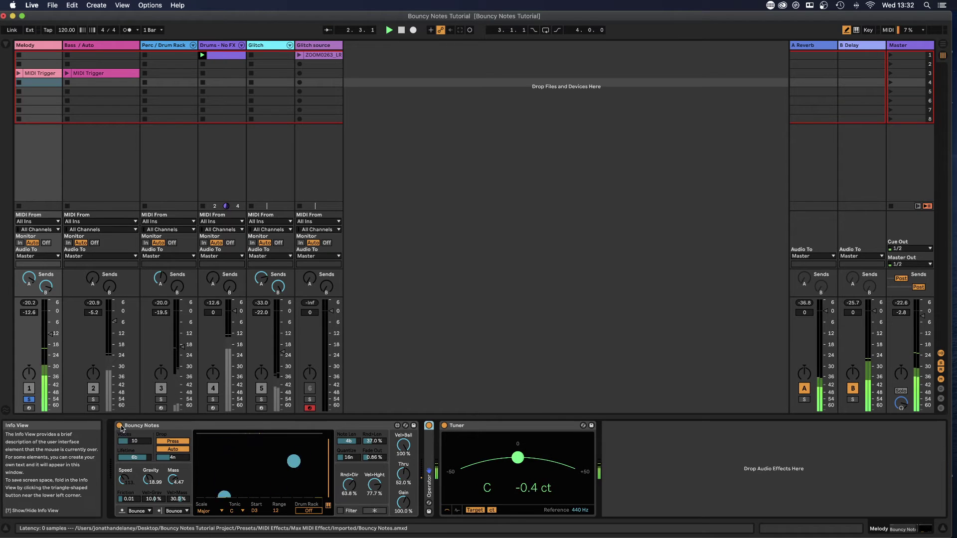
left_click(119, 426)
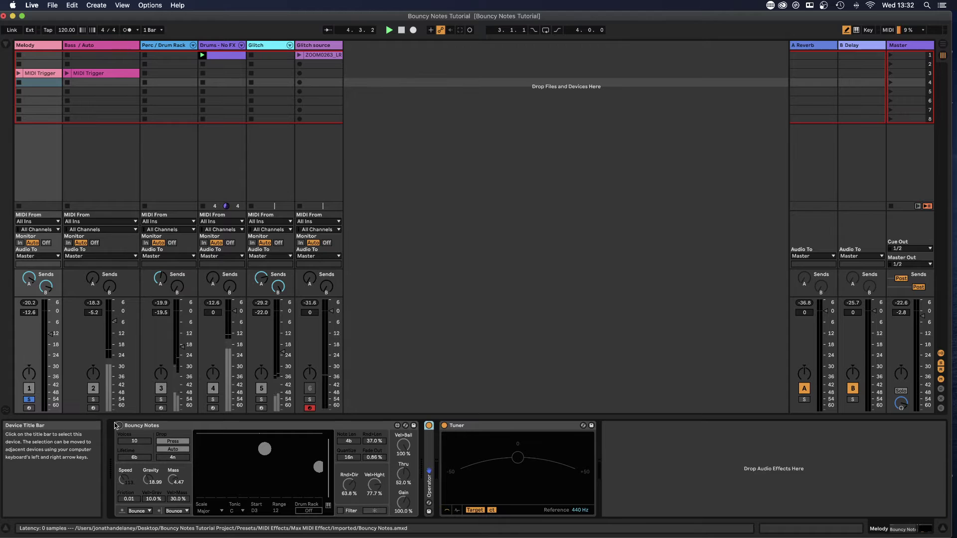
left_click(119, 426)
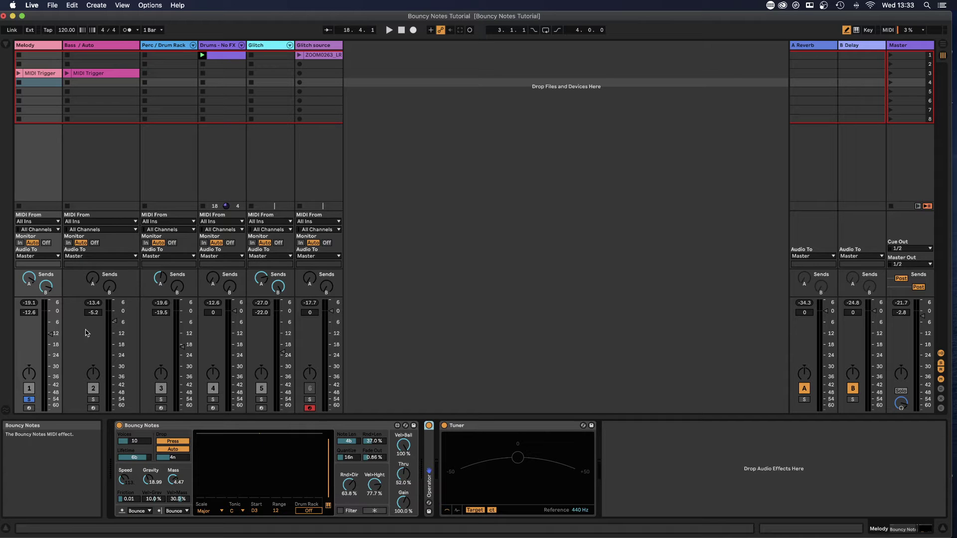
left_click(168, 427)
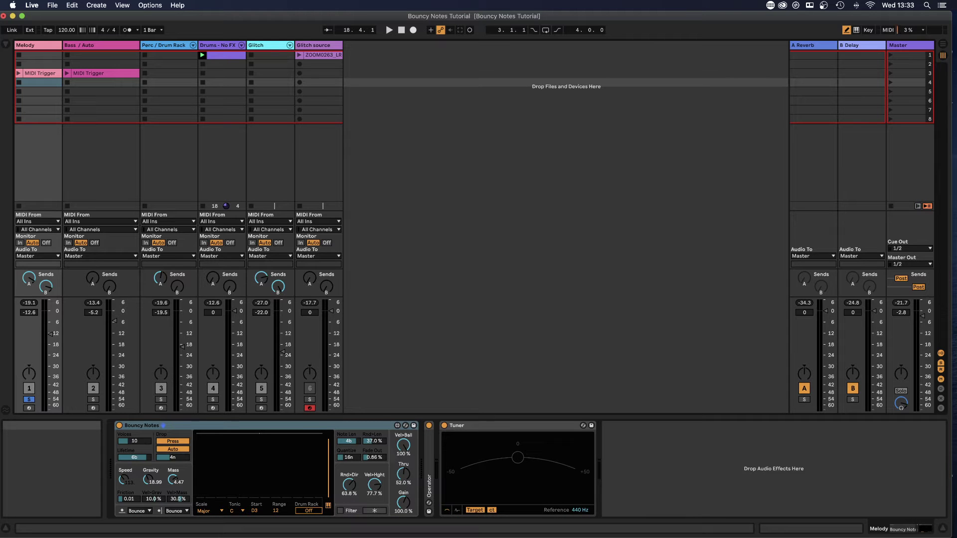
Start playback and turn off Auto drop in the Melody track's Bouncy Notes device.
key("super+Tab")
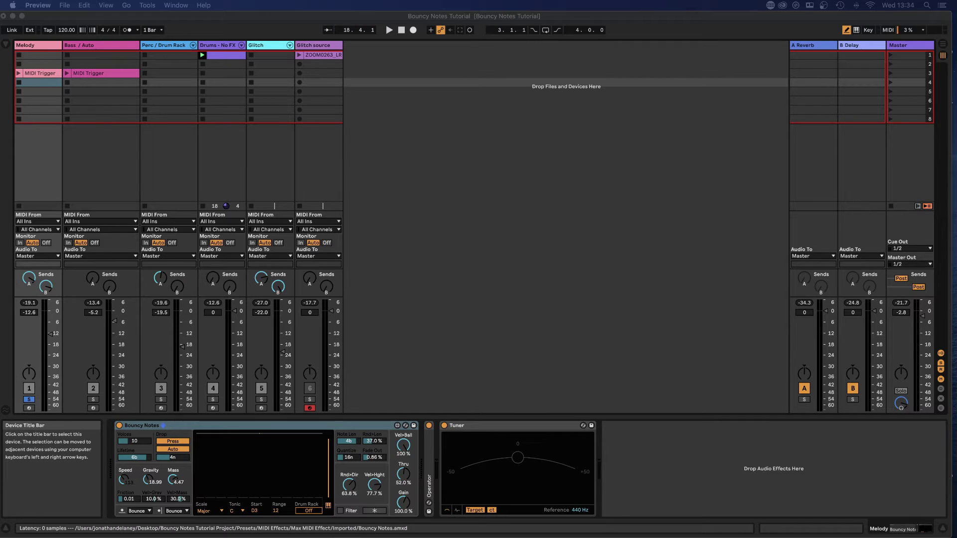
left_click(524, 373)
key("space")
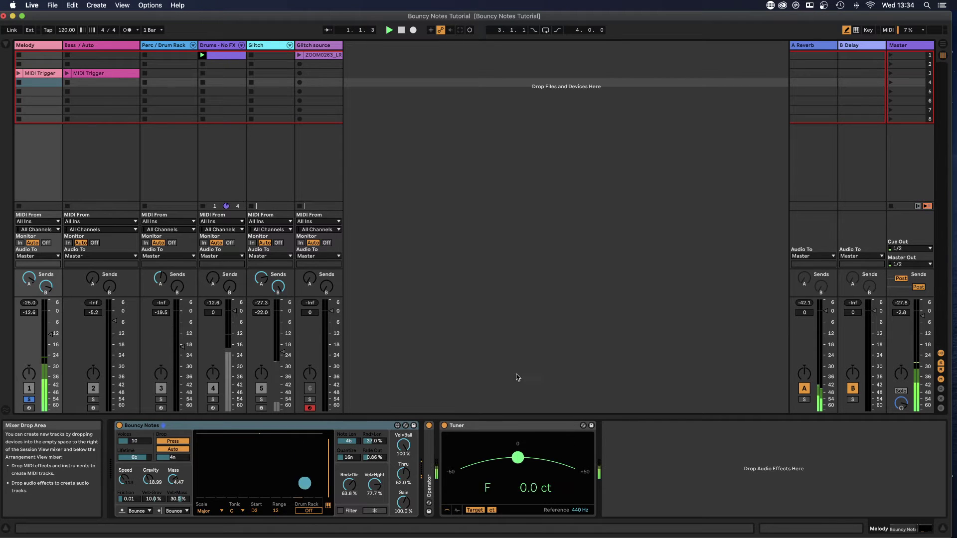
left_click(172, 450)
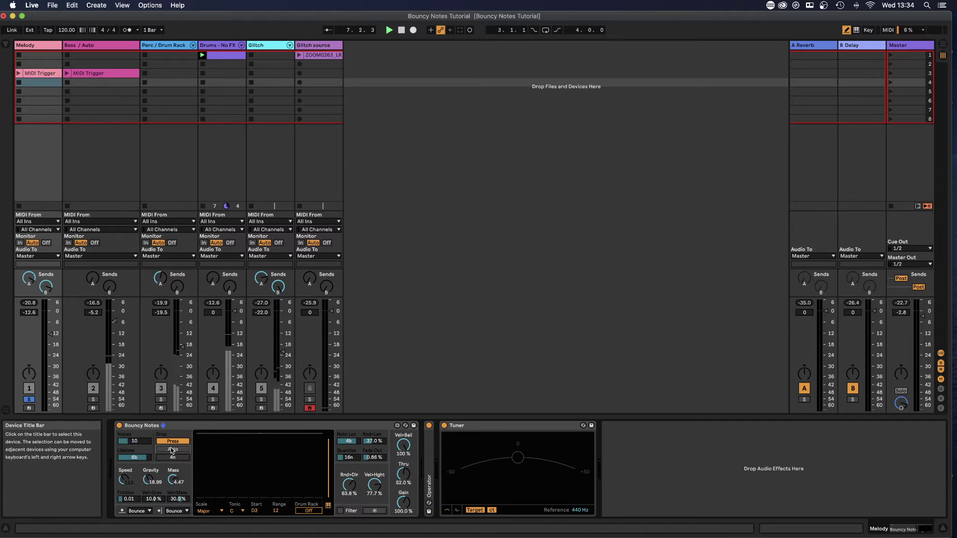
Review the notes in the Melody track's MIDI Trigger clip, and launch the clip with the track's devices shown.
left_click(39, 76)
double_click(39, 75)
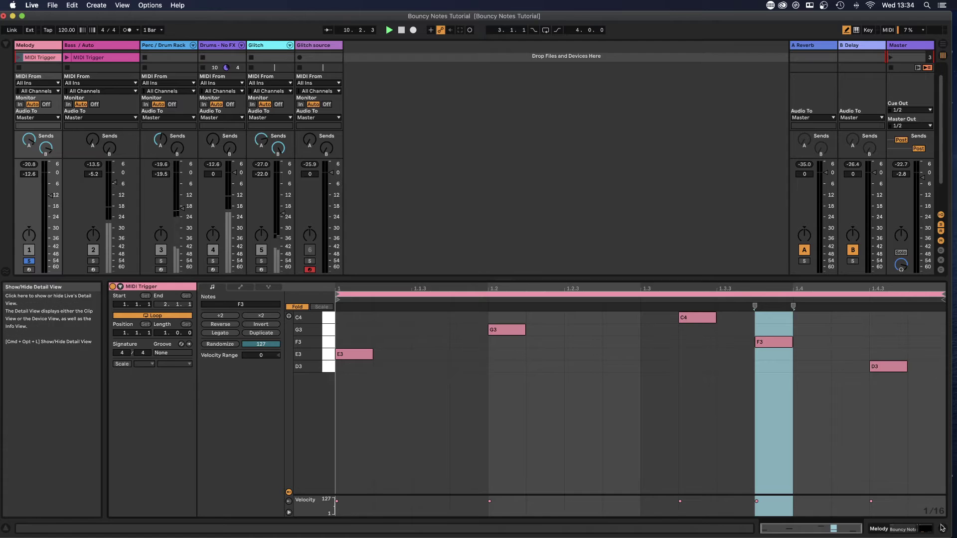
left_click(239, 277)
left_click(19, 73)
double_click(30, 46)
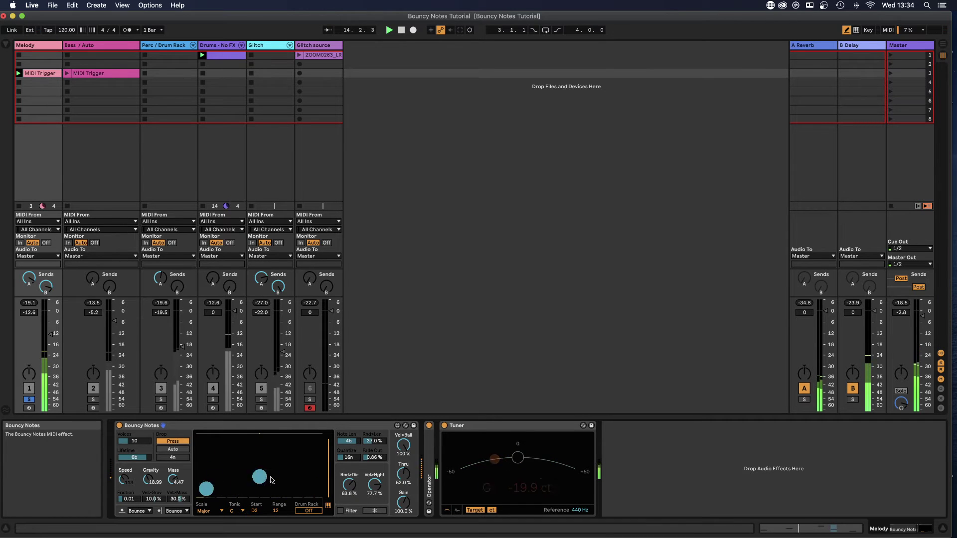
Try Auto drop together with the clip, switch it off, and replay with the Melody track's A and B sends fully down.
left_click(173, 450)
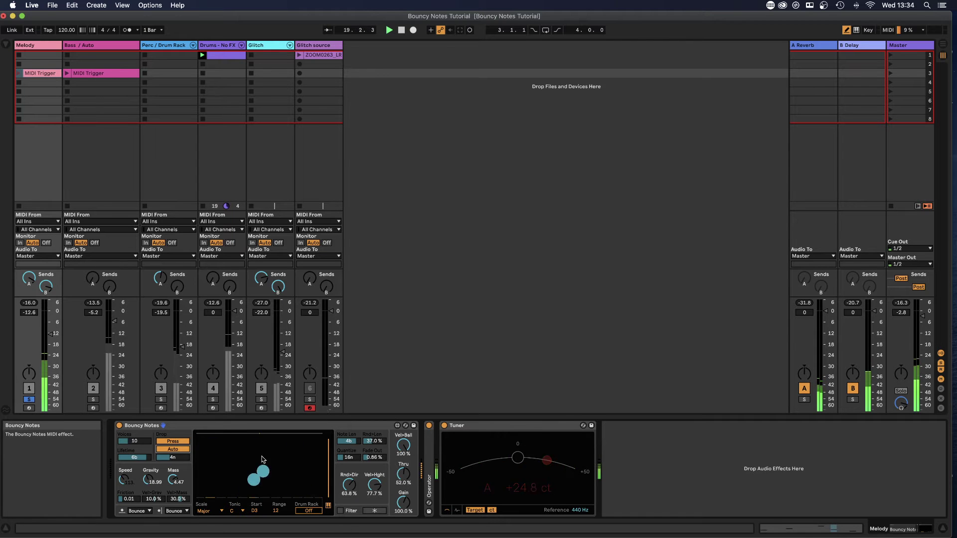
left_click(173, 449)
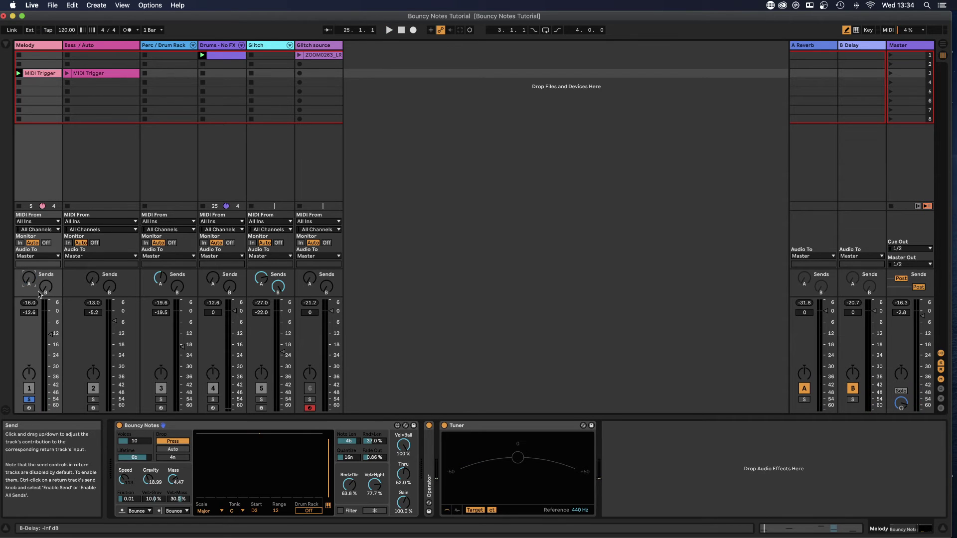
key("space")
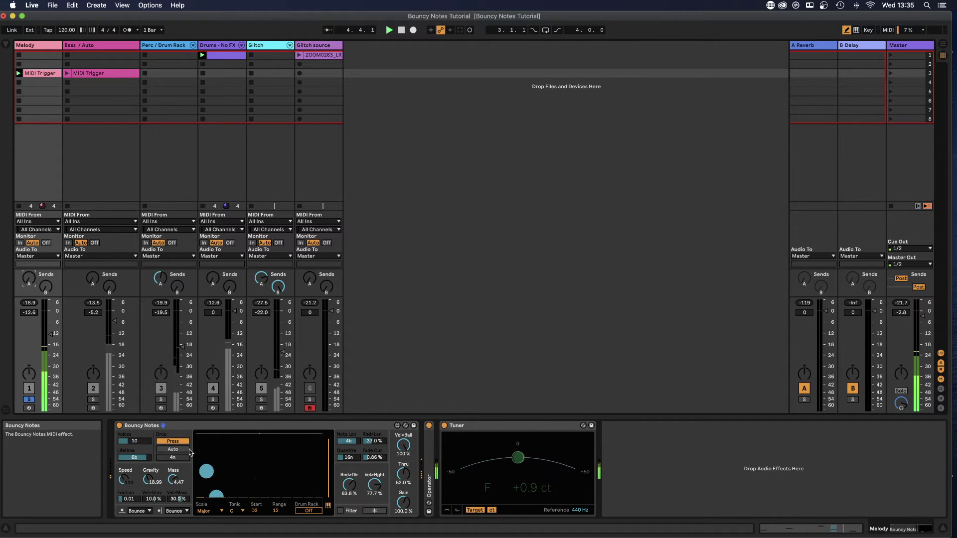
Compare the notes in the Melody track's MIDI Trigger clip with the balls in Bouncy Notes, and stop playback.
double_click(41, 74)
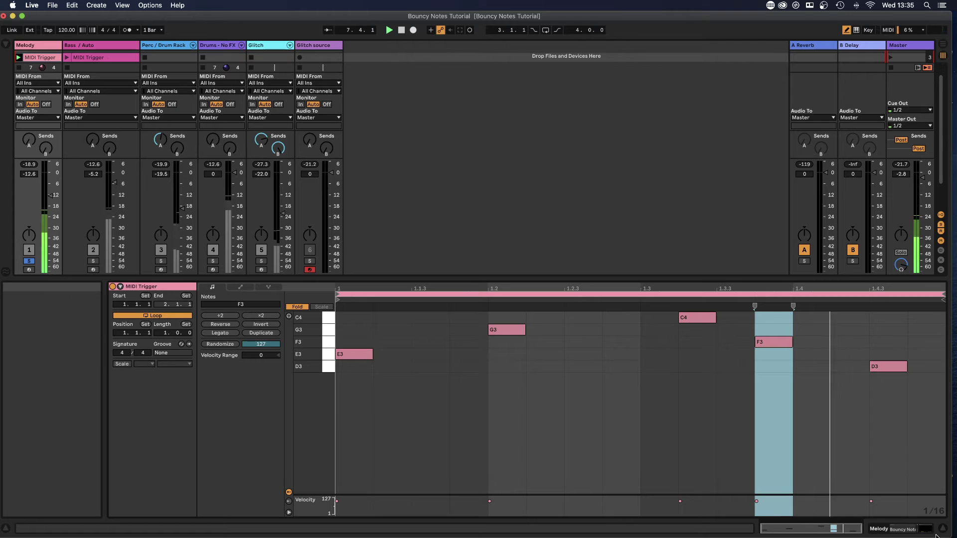
left_click(884, 529)
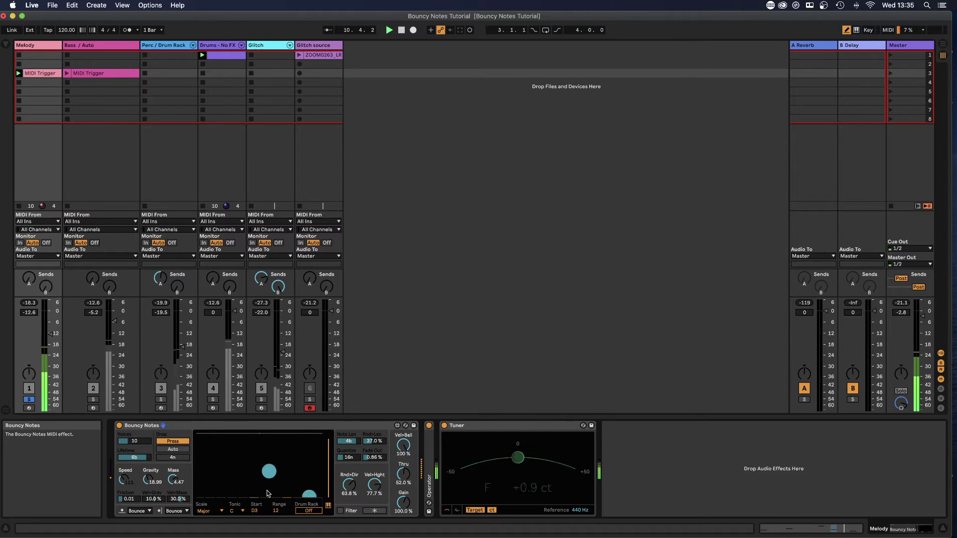
key("space")
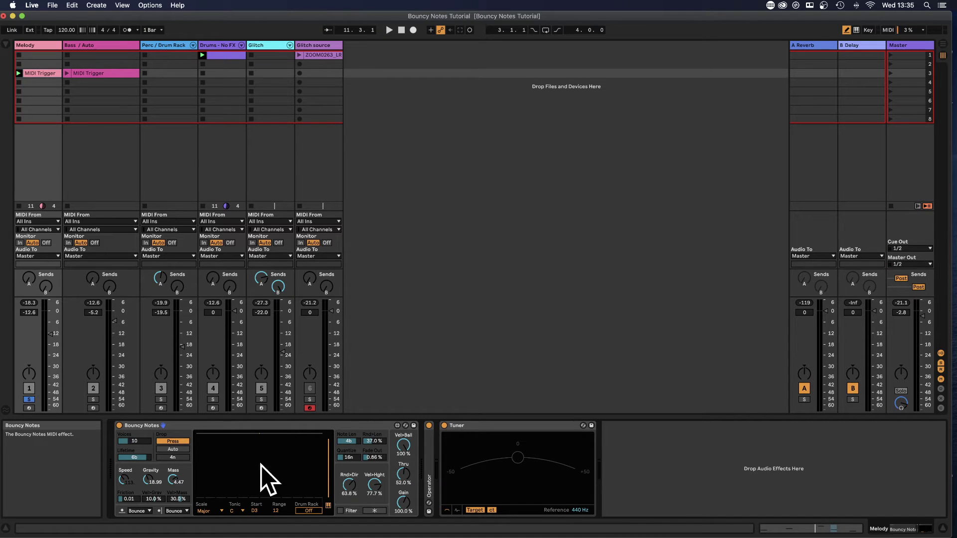
Toggle Auto drop on and off in Bouncy Notes, and stop the Melody track's clip.
left_click(175, 450)
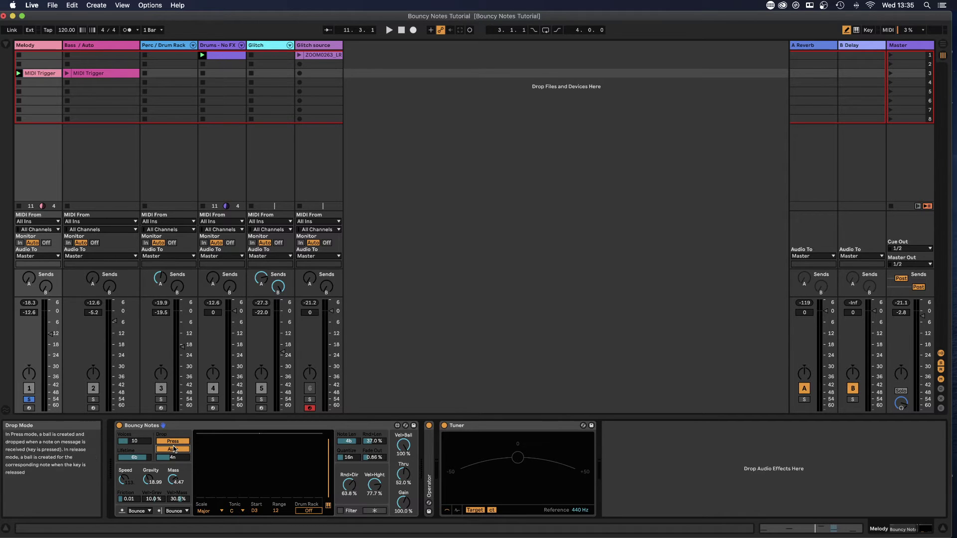
left_click(174, 450)
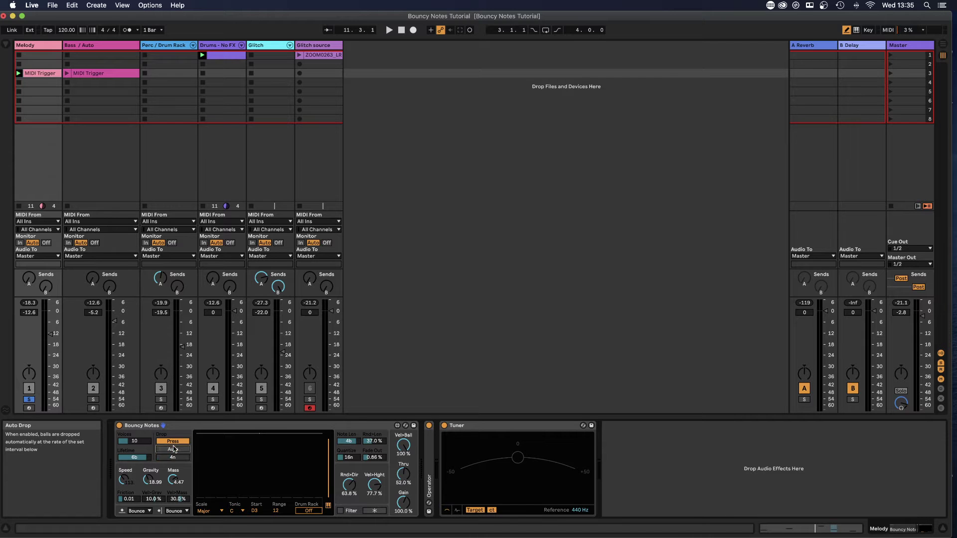
left_click(19, 82)
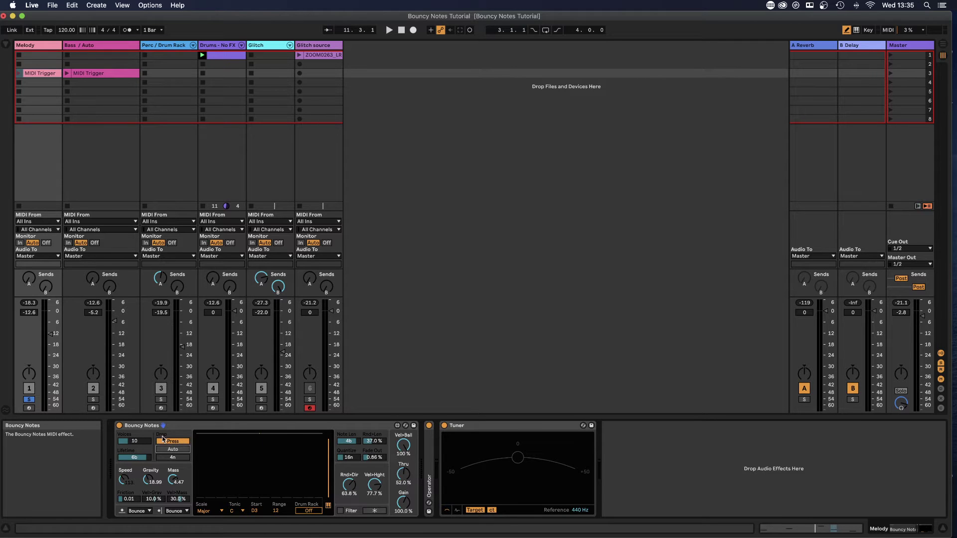
Arm the Melody track and compare the Release and Press drop modes in Bouncy Notes, leaving Release selected.
left_click(174, 442)
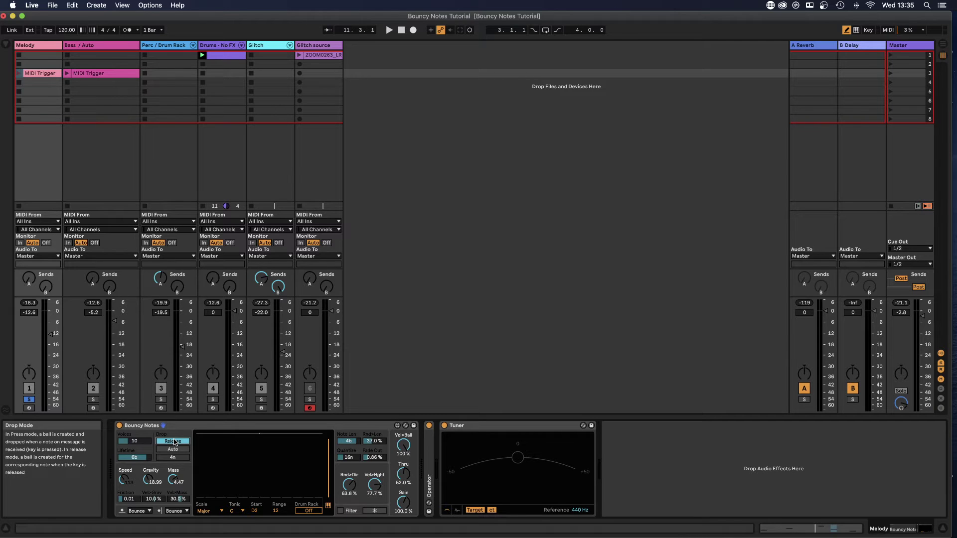
left_click(29, 408)
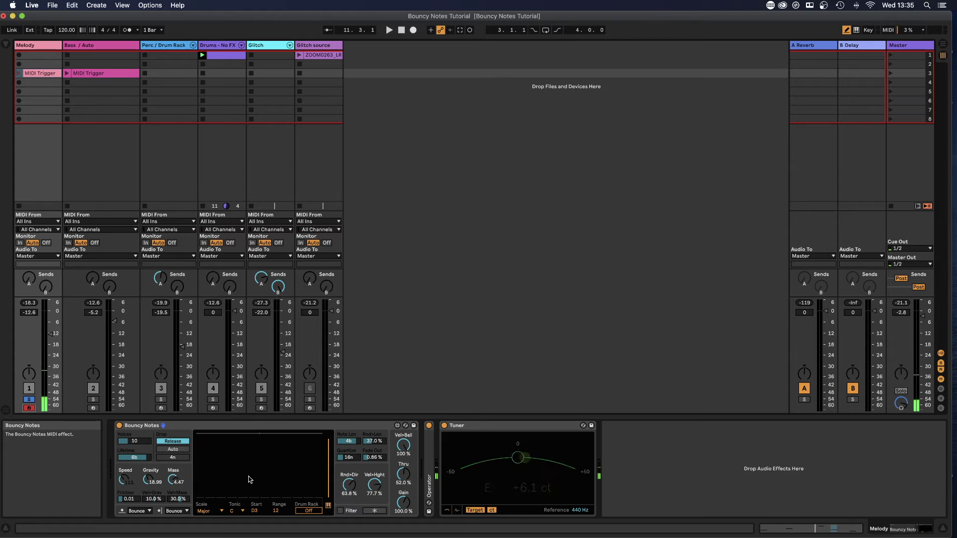
left_click(176, 442)
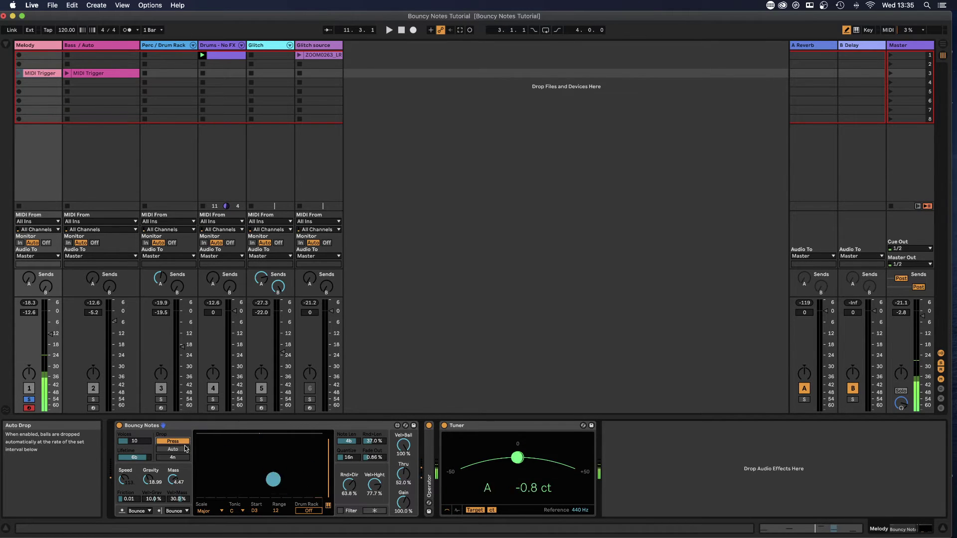
left_click(175, 442)
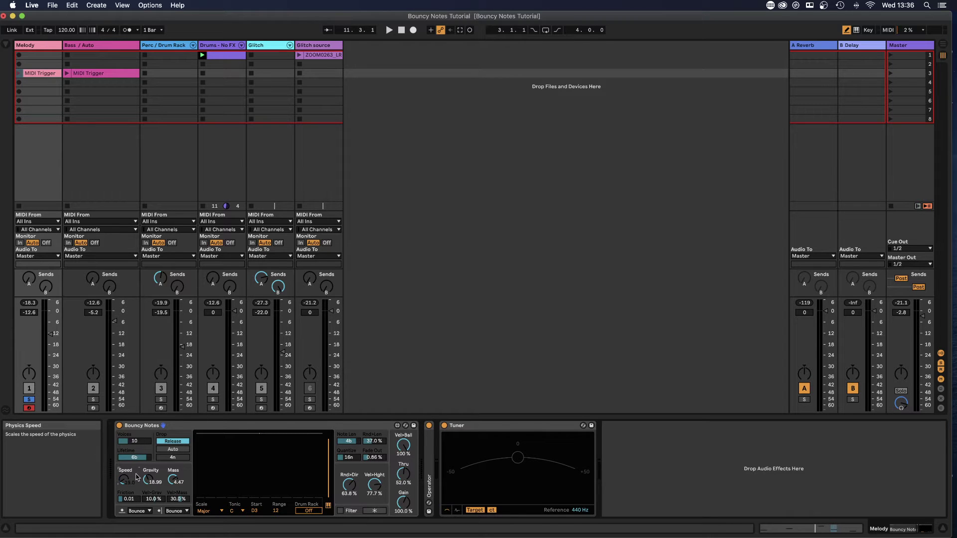
Switch Bouncy Notes to Press drop mode, show the piano roll keys, and lower the ball Mass to 3.02.
left_click(185, 442)
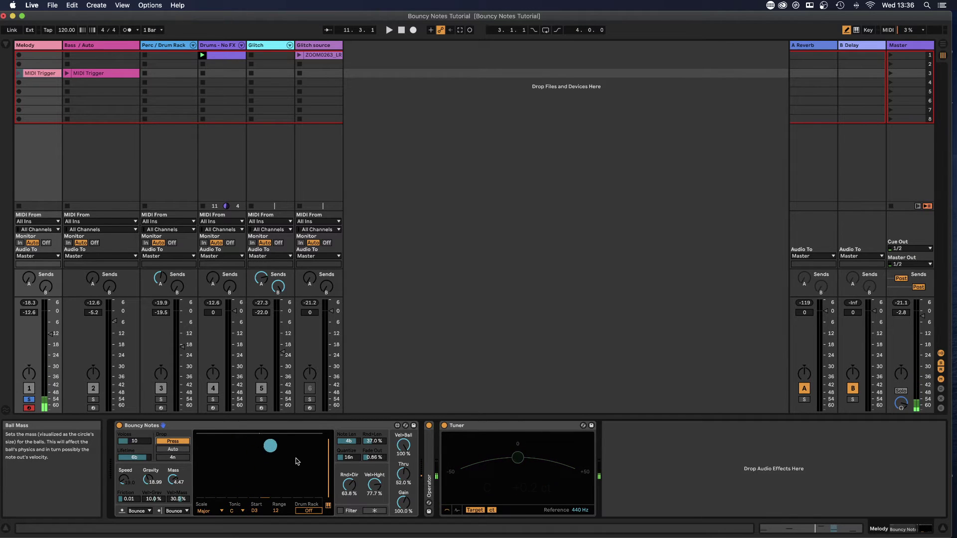
left_click(328, 506)
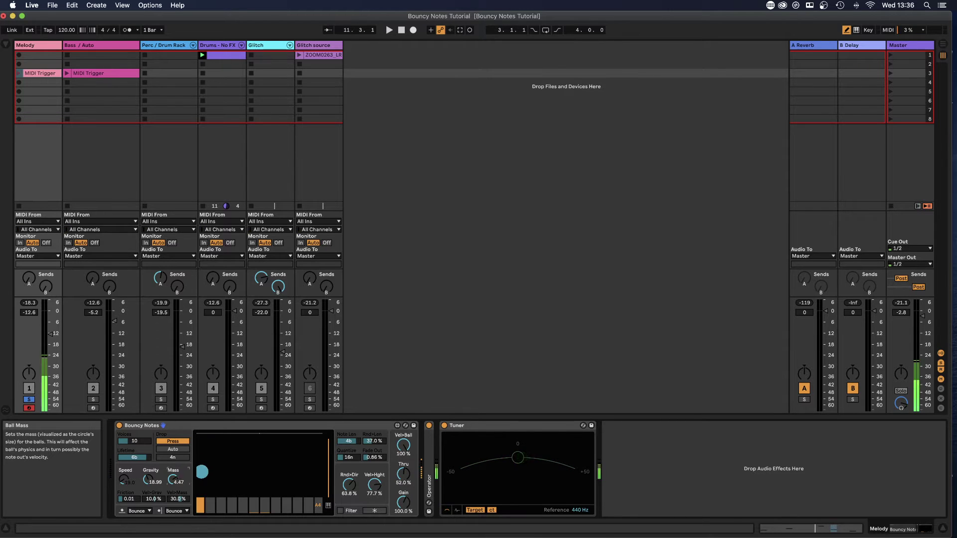
mouse_move(173, 479)
left_mouse_down()
mouse_move(173, 506)
mouse_move(173, 489)
left_mouse_up()
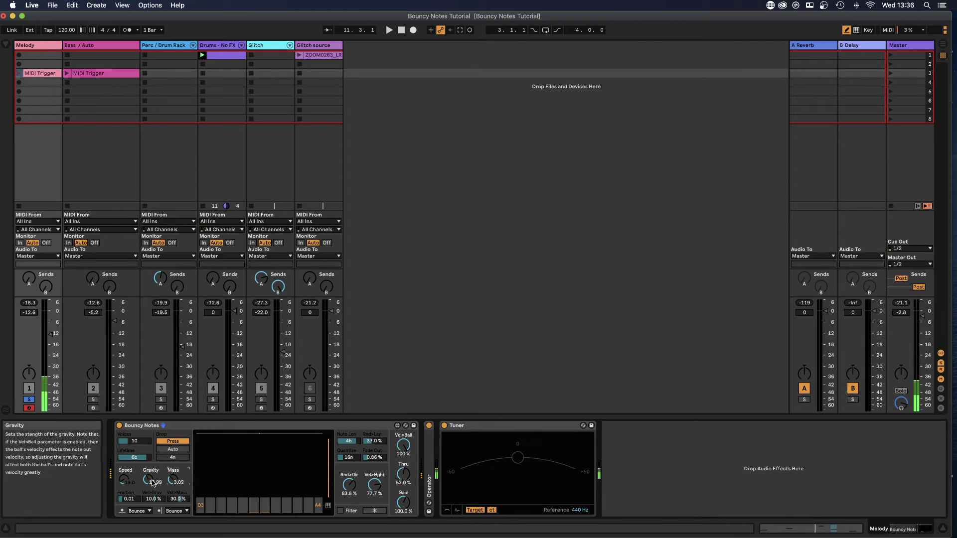
Try different Gravity and Speed settings in Bouncy Notes, ending with Gravity at 1.45 and Mass at 4.46.
left_click_drag(152, 482, 152, 433)
left_click_drag(148, 480, 149, 506)
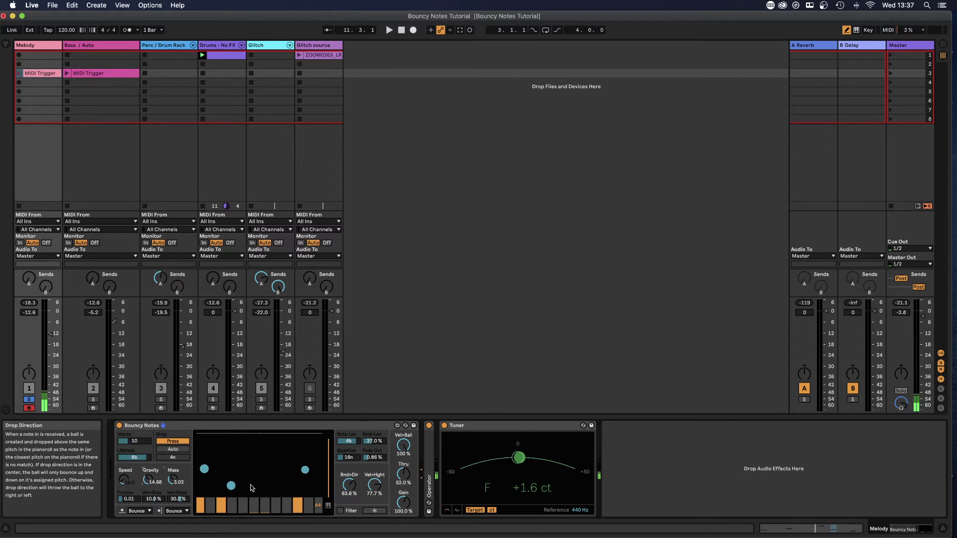
left_click_drag(123, 479, 123, 369)
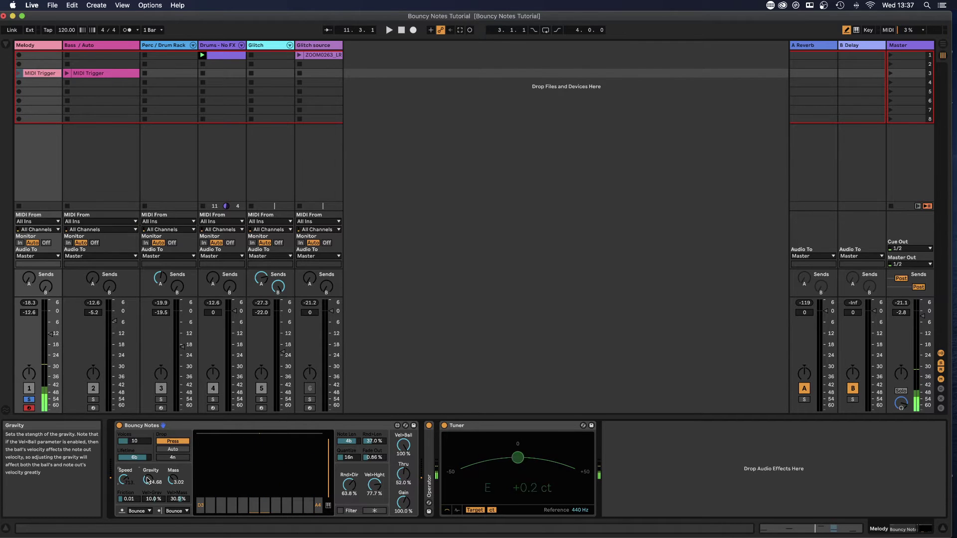
left_click_drag(148, 479, 174, 457)
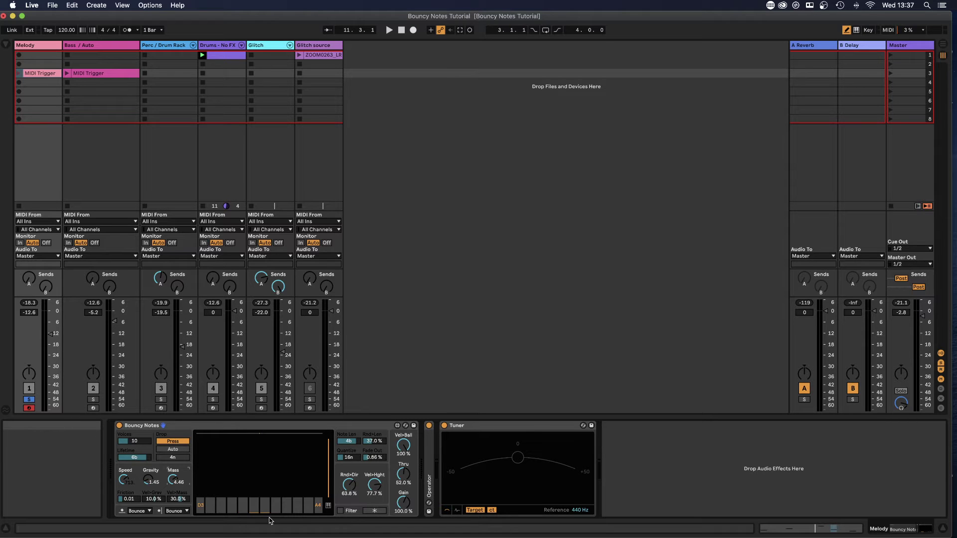
Display the piano roll parameters in Bouncy Notes, choose the Major scale, and set the start pitch to C3.
left_click(328, 505)
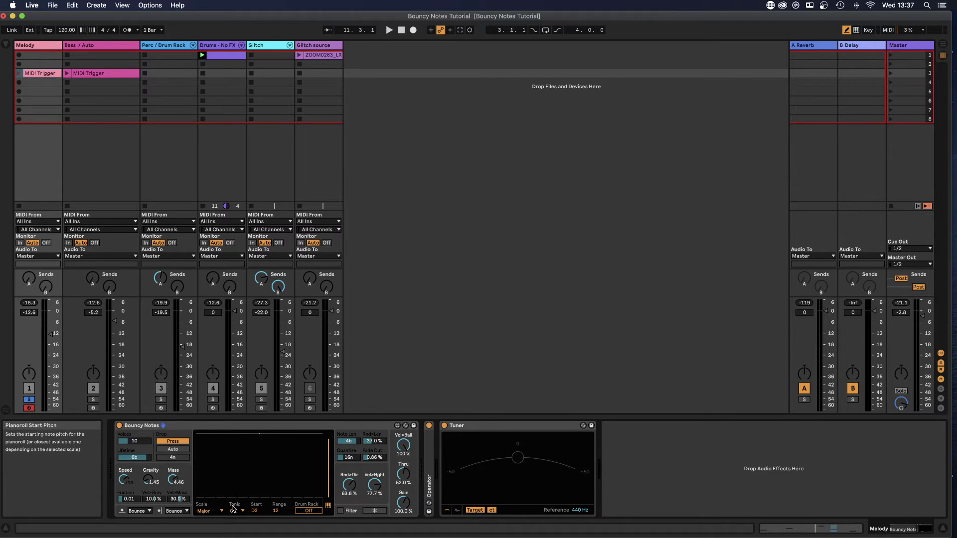
left_click(203, 511)
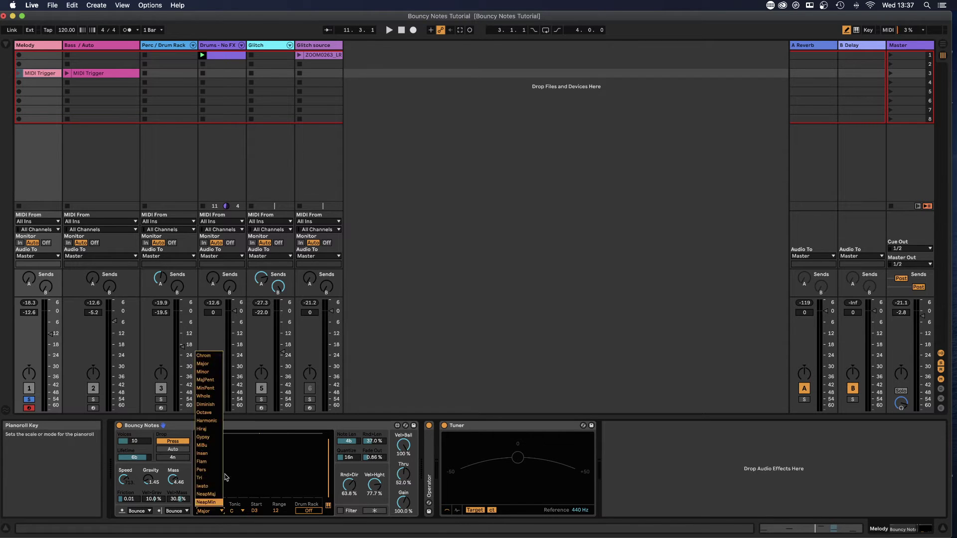
left_click(206, 364)
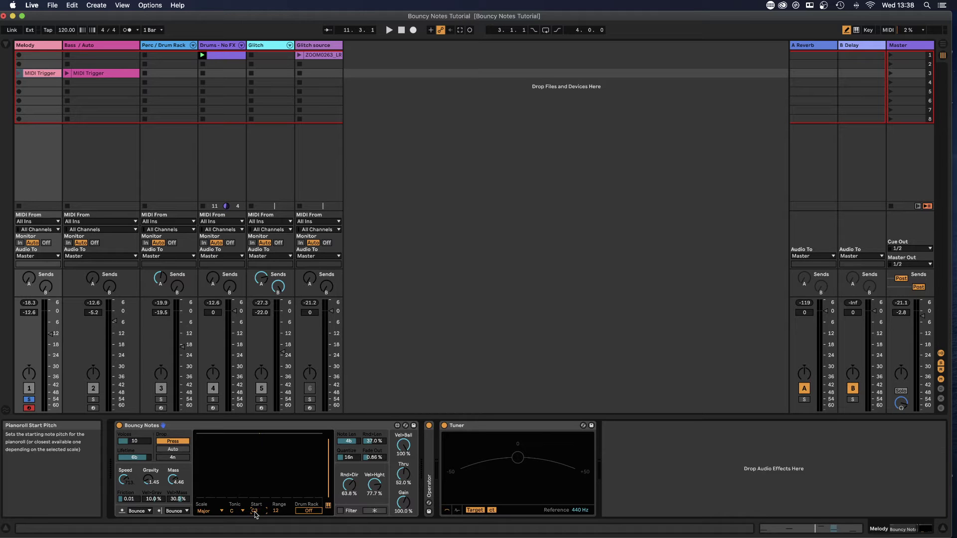
Turn on Auto drop in Bouncy Notes during playback, stop playback, and set Quantize to Free.
key("space")
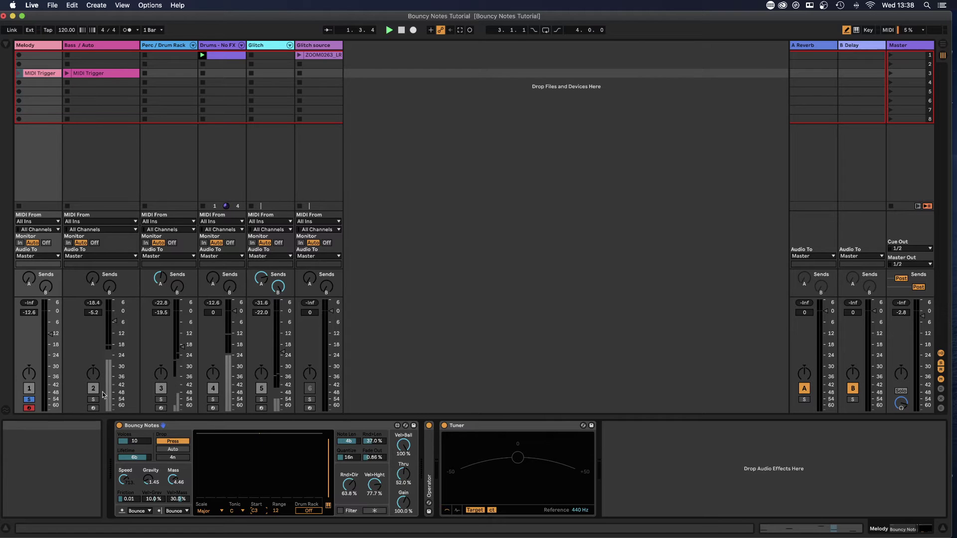
left_click(172, 449)
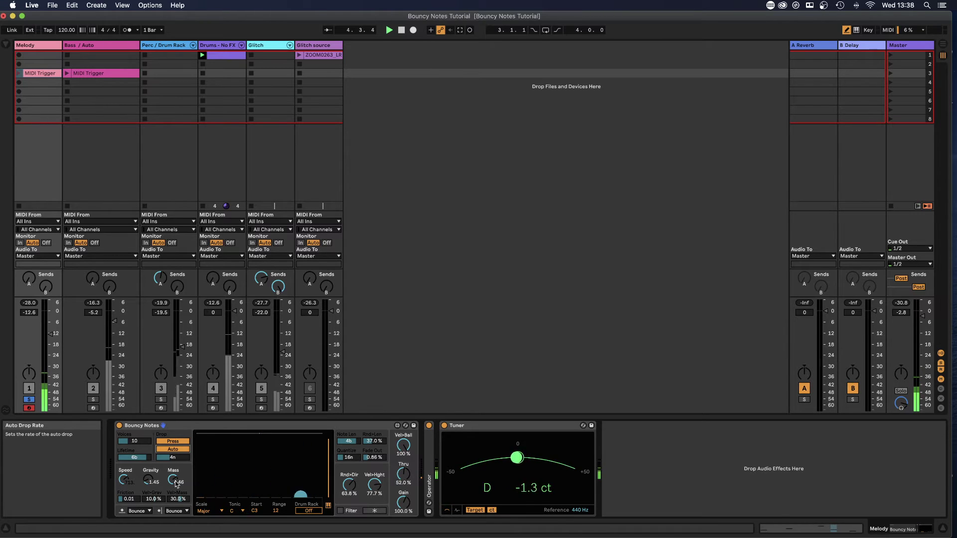
key("space")
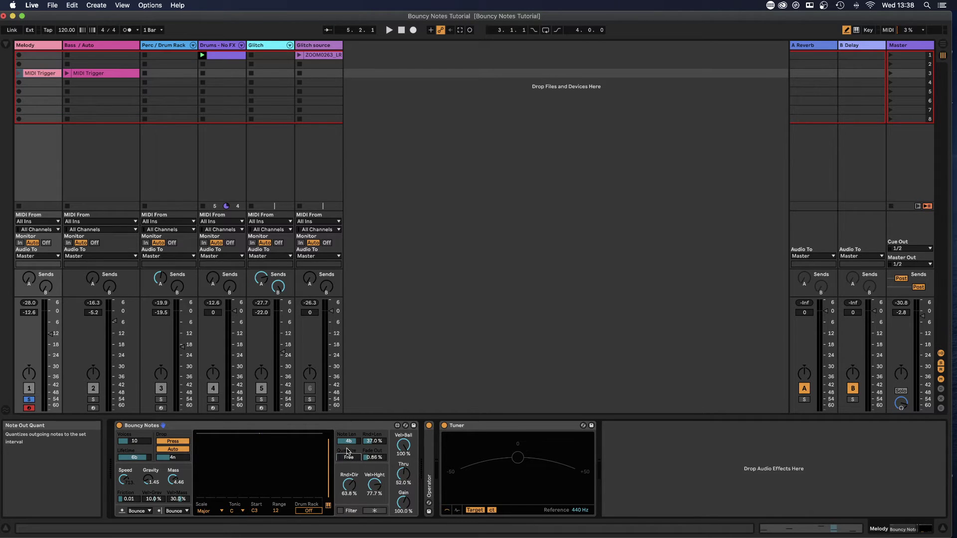
Unsolo the Melody track during playback and change the note Quantize to 32n, ending at 16n.
key("space")
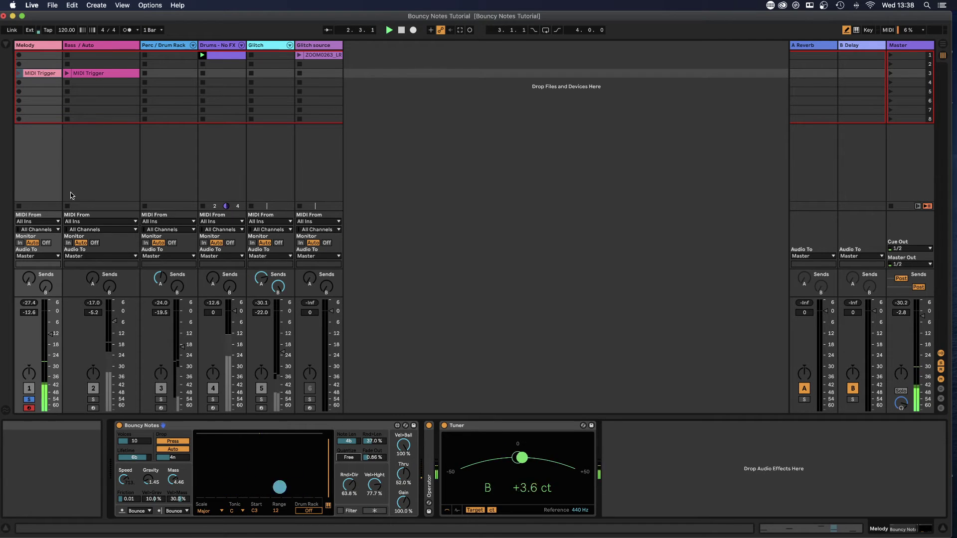
left_click(30, 400)
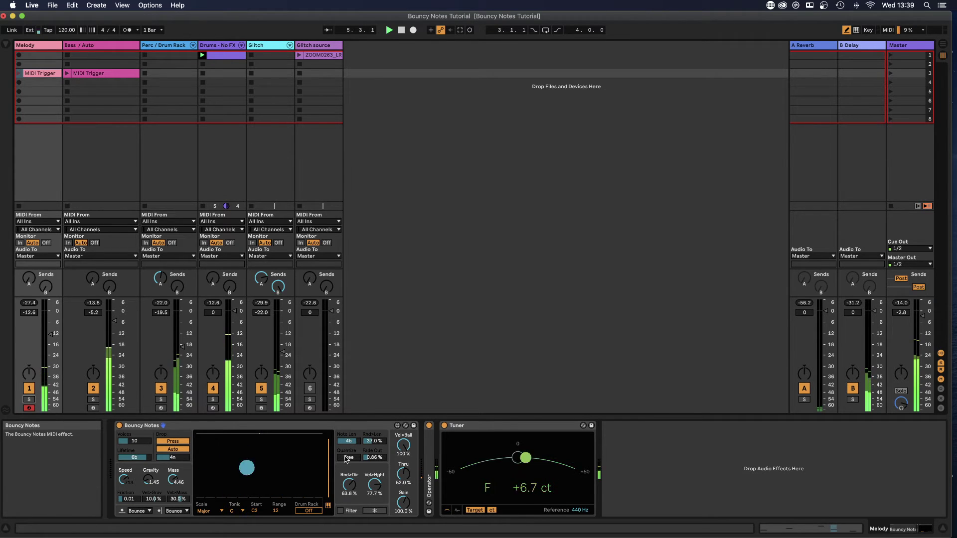
left_click_drag(347, 460, 347, 454)
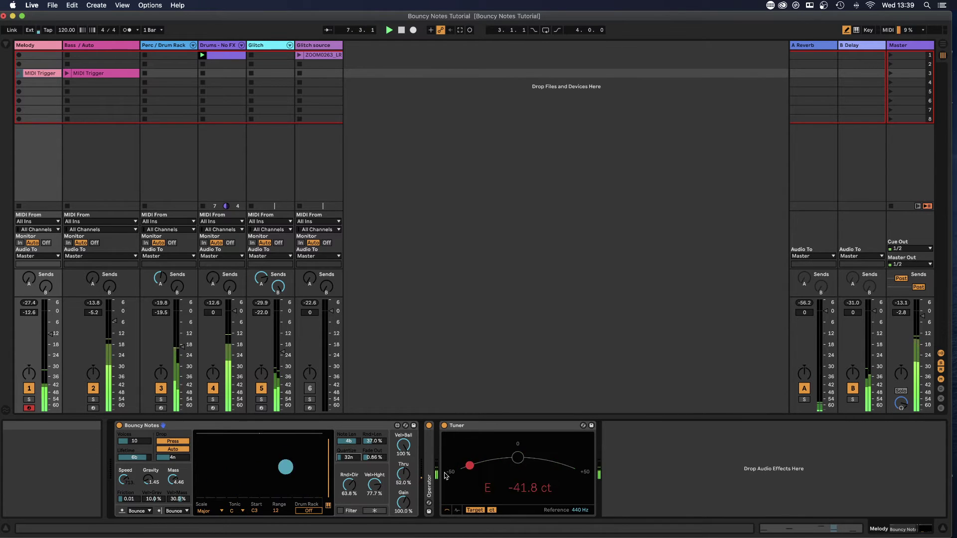
left_click_drag(349, 457, 348, 451)
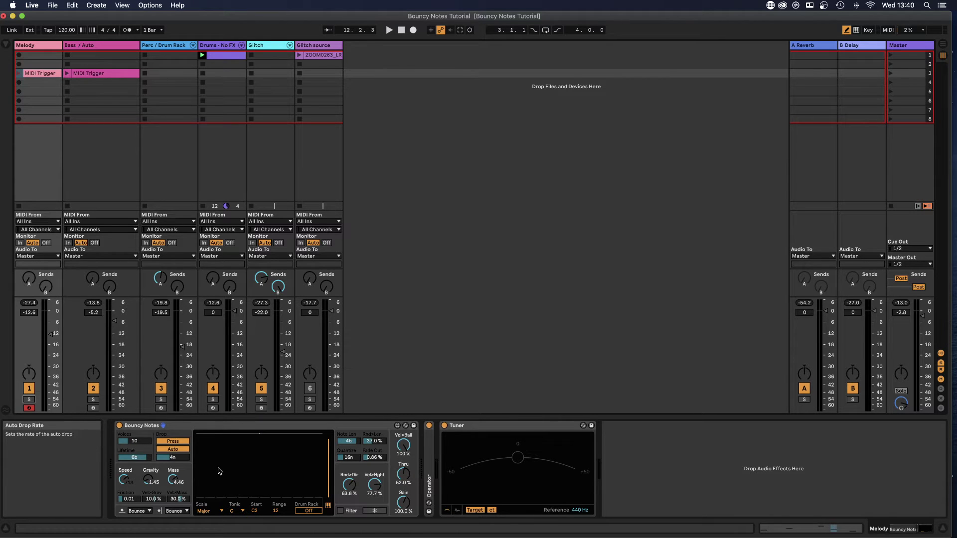
Start playback, reduce the Bouncy Notes Voices to 2 and down to 1, and set Quantize to Free.
key("space")
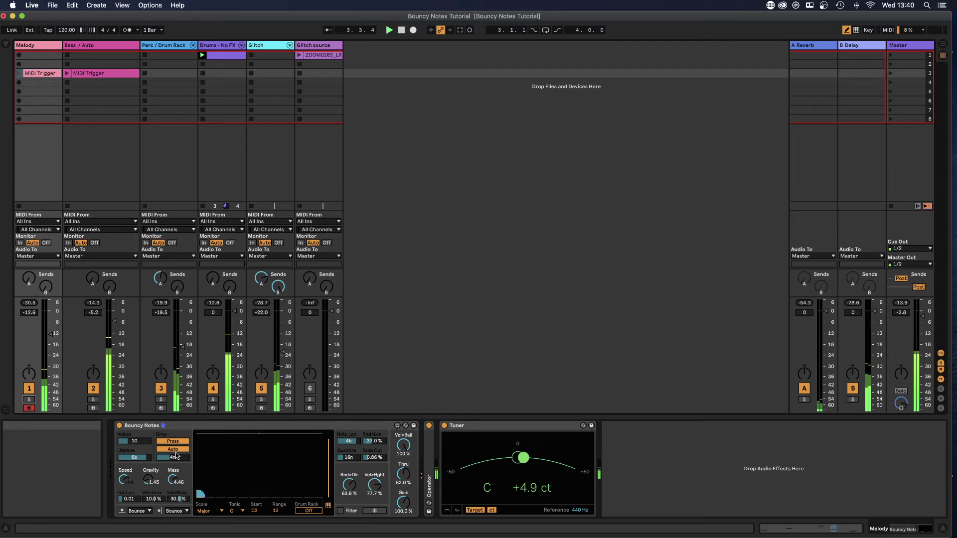
left_click_drag(130, 445, 134, 451)
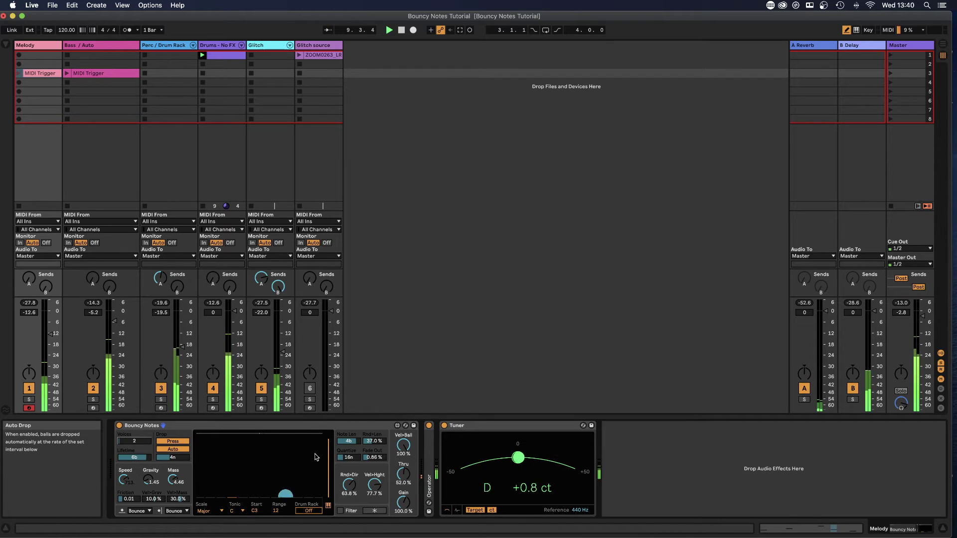
left_click_drag(134, 442, 134, 447)
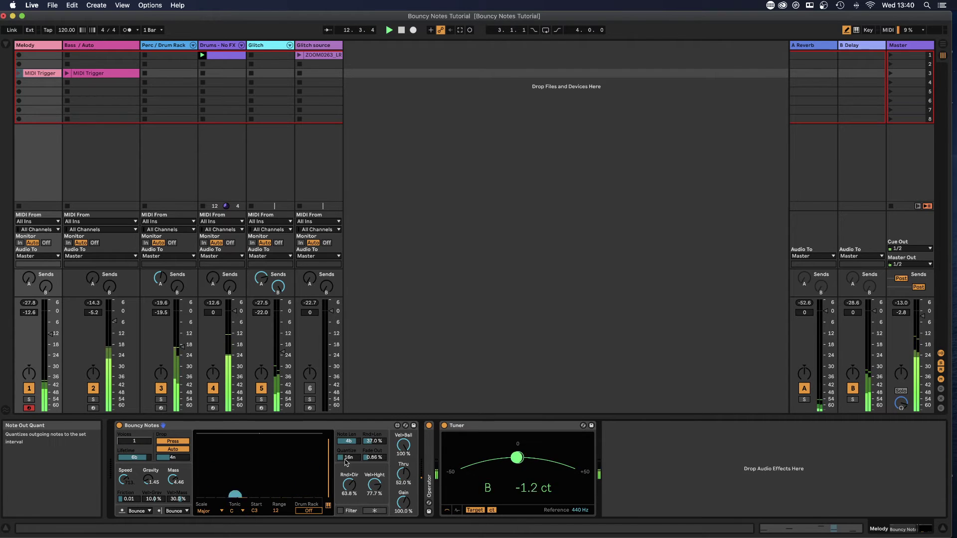
left_click_drag(345, 459, 345, 471)
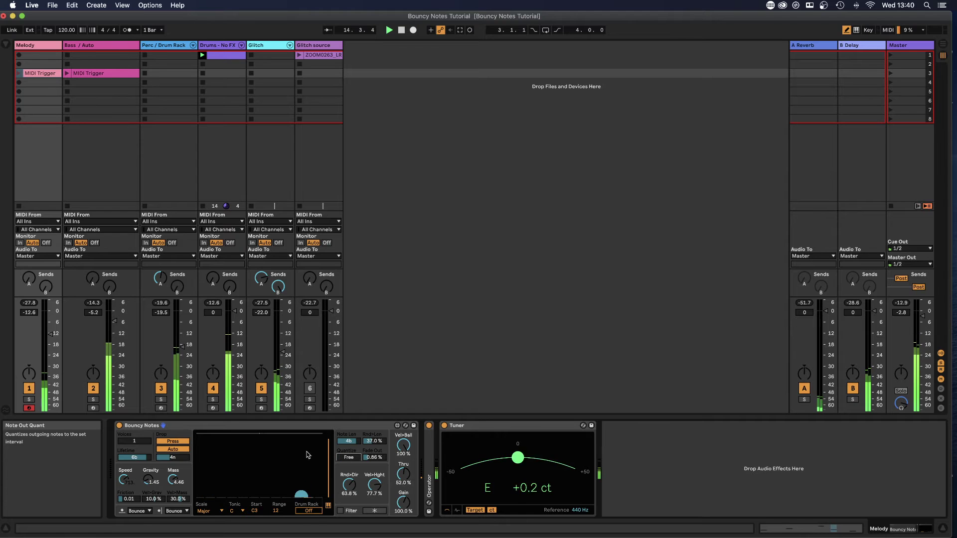
Raise Voices to 32 with Quantize back at 16n, and lower Voices through 20 to 1.
left_click_drag(134, 440, 134, 418)
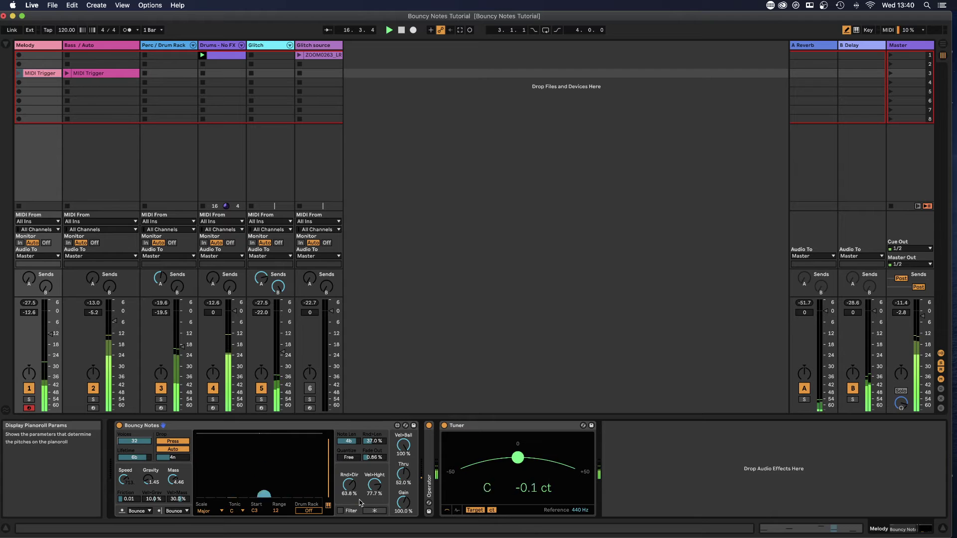
left_click_drag(349, 457, 348, 448)
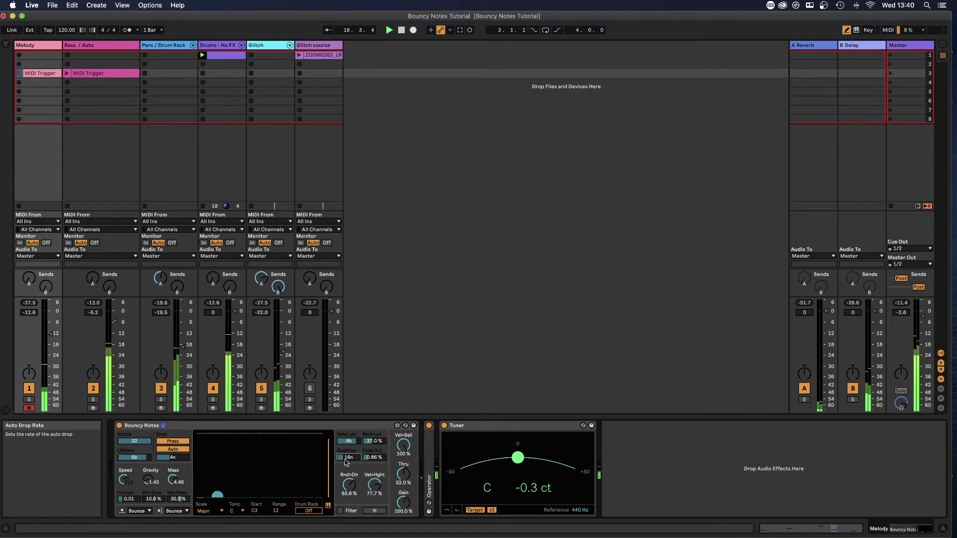
left_click_drag(135, 441, 134, 446)
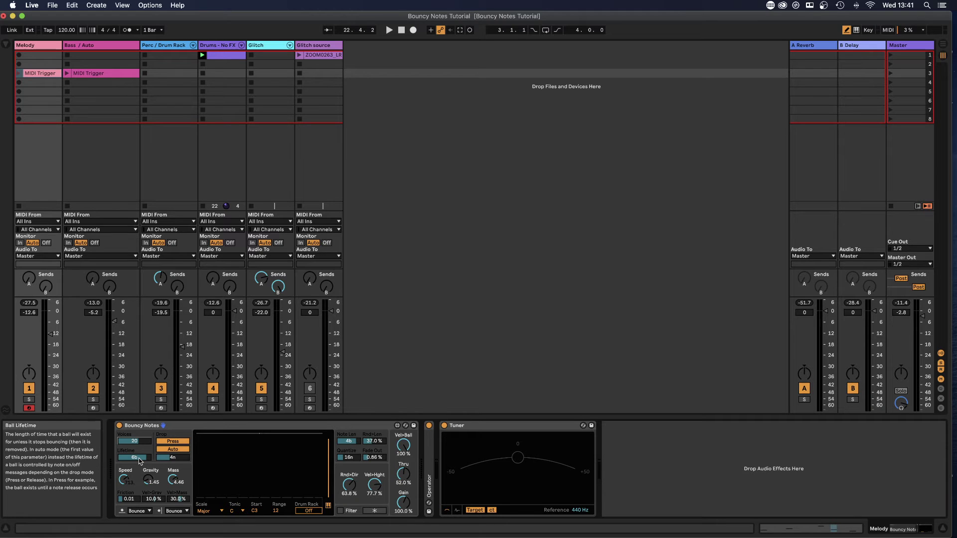
left_click_drag(135, 441, 134, 447)
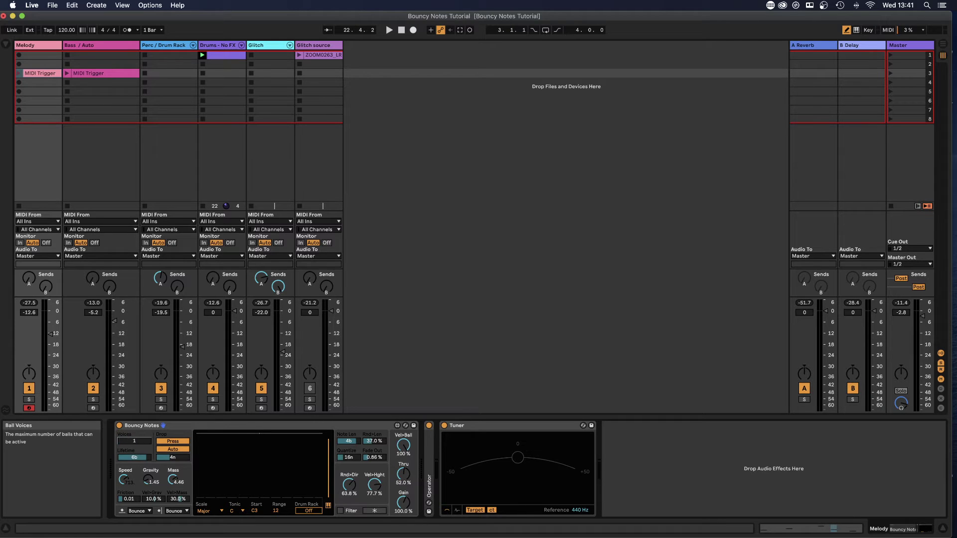
Lower the physics Speed in Bouncy Notes and raise Gravity to 9.04 during playback.
left_click_drag(124, 479, 124, 488)
key("space")
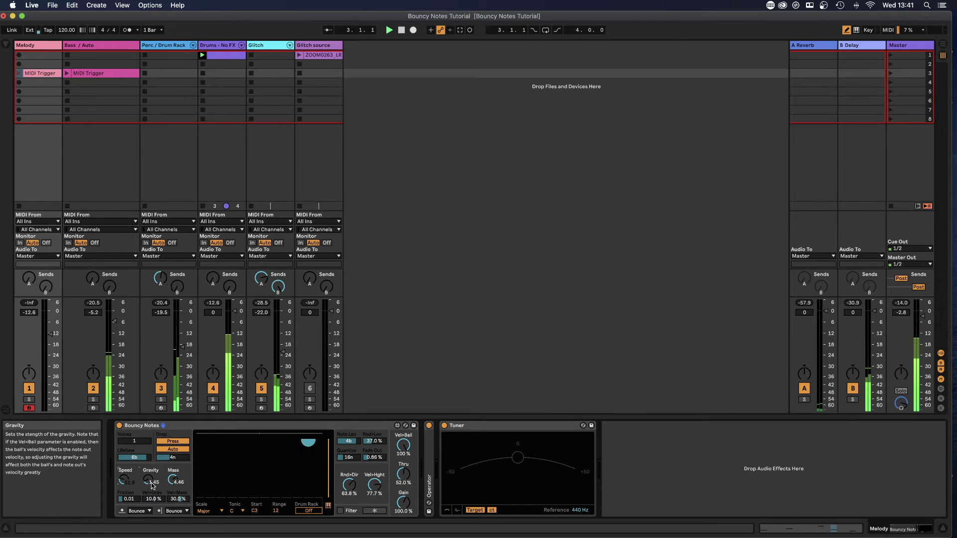
mouse_move(148, 479)
left_mouse_down()
mouse_move(148, 493)
mouse_move(148, 463)
left_mouse_up()
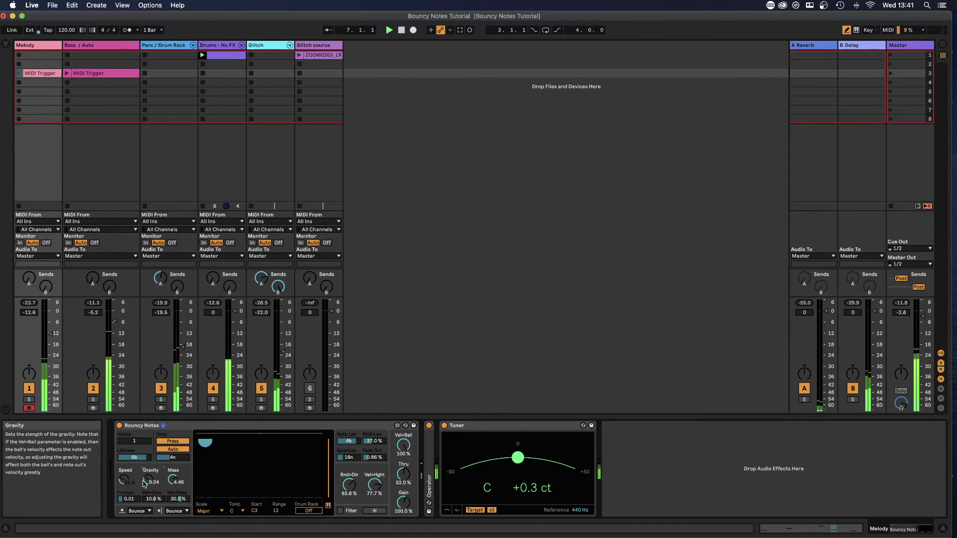
Compare ball Lifetimes of 6n and 16b, settle on 8n, and readjust Speed with Gravity at 23.17.
left_click_drag(133, 457, 134, 483)
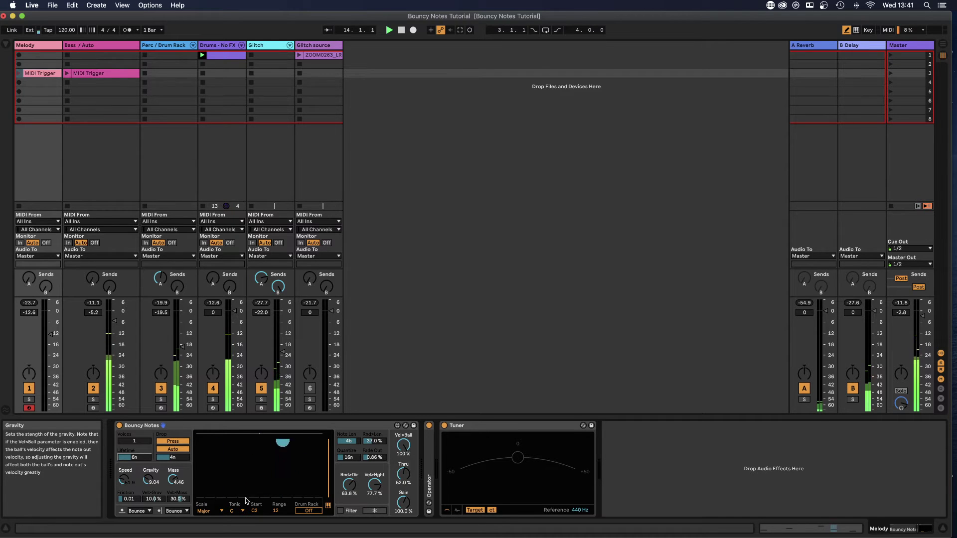
left_click_drag(139, 460, 139, 428)
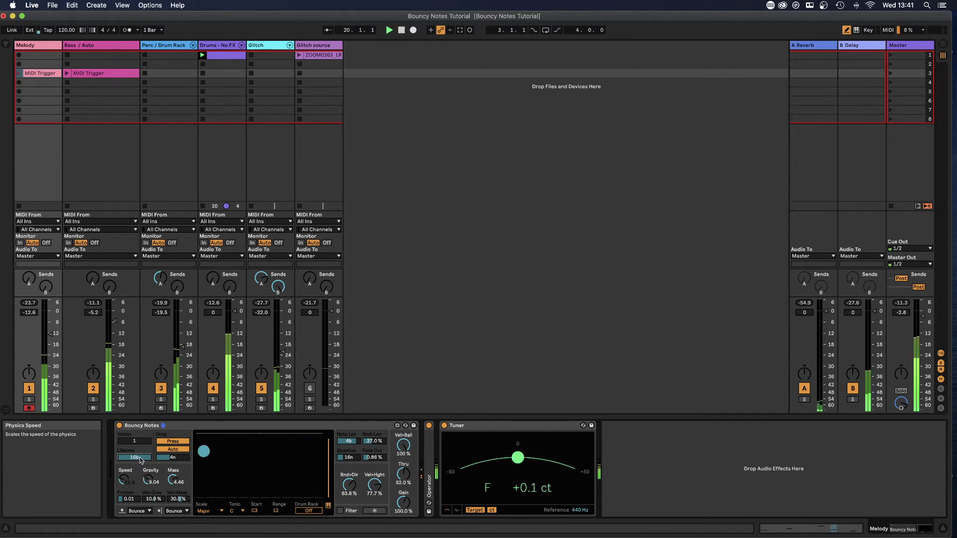
left_click_drag(123, 479, 149, 476)
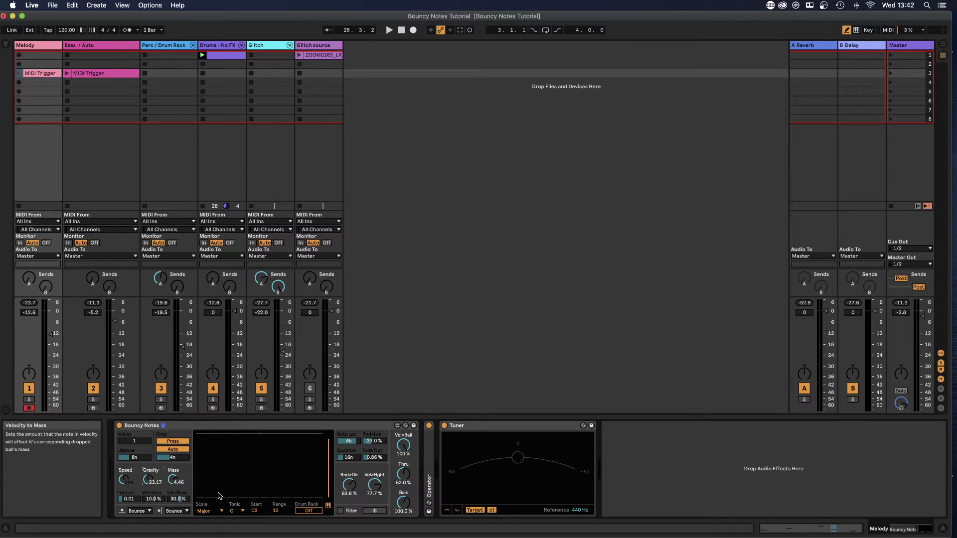
Replay the set with the new physics settings and raise Friction to 0.06 in Bouncy Notes.
key("space")
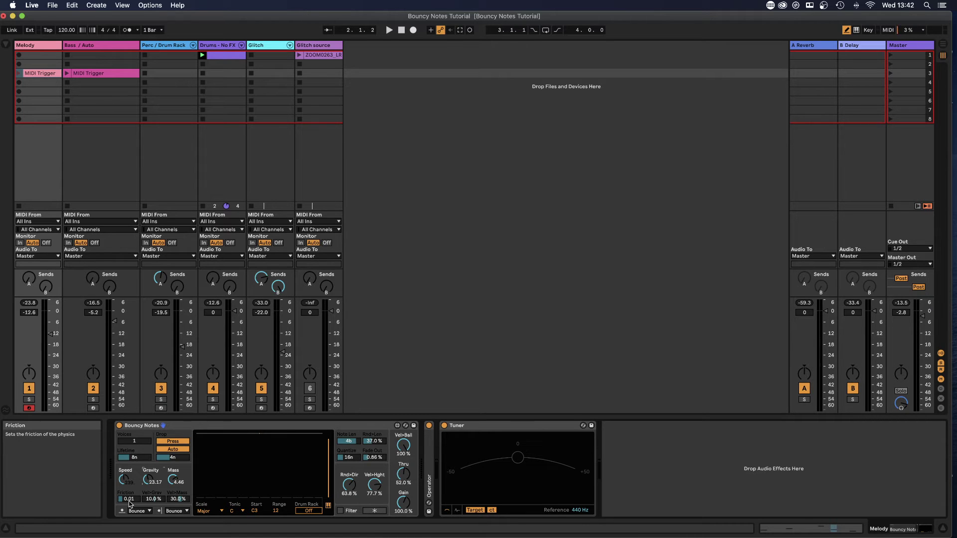
mouse_move(129, 503)
left_mouse_down()
mouse_move(129, 471)
mouse_move(129, 499)
left_mouse_up()
key("space")
Launch the Melody track's MIDI Trigger clip and turn off Auto drop in Bouncy Notes.
key("Return")
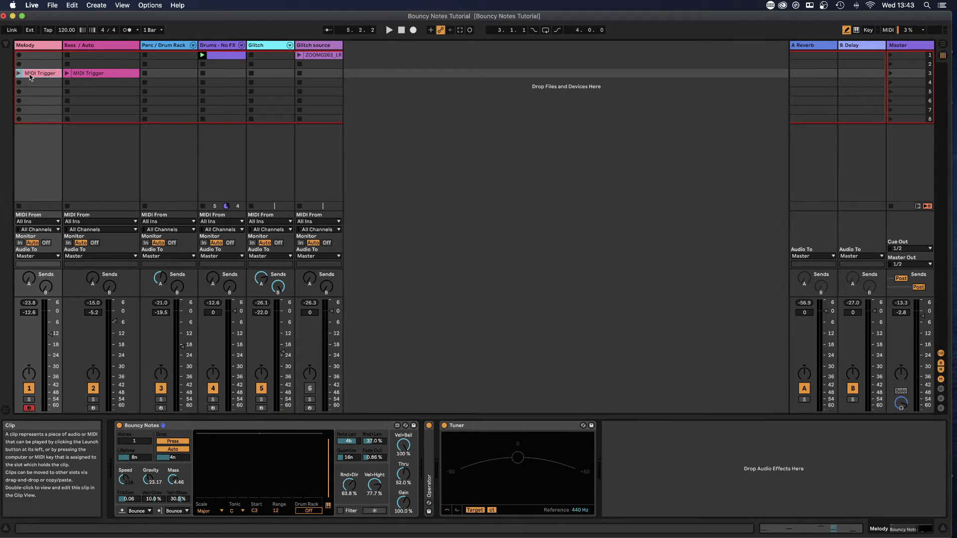
left_click(172, 449)
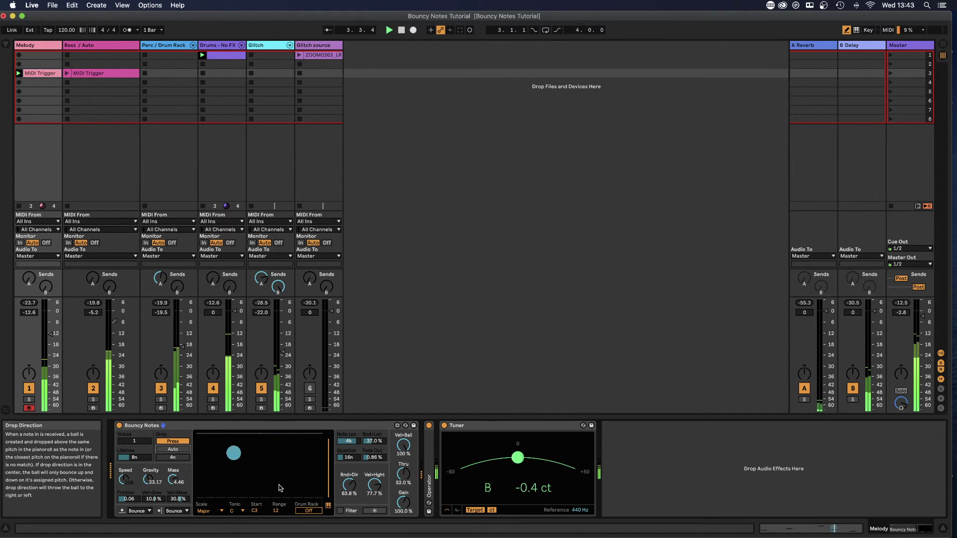
In the Melody track's MIDI Trigger clip, enlarge the velocity lane and set velocities of about 61 for G3 and about 118 for F3.
double_click(41, 74)
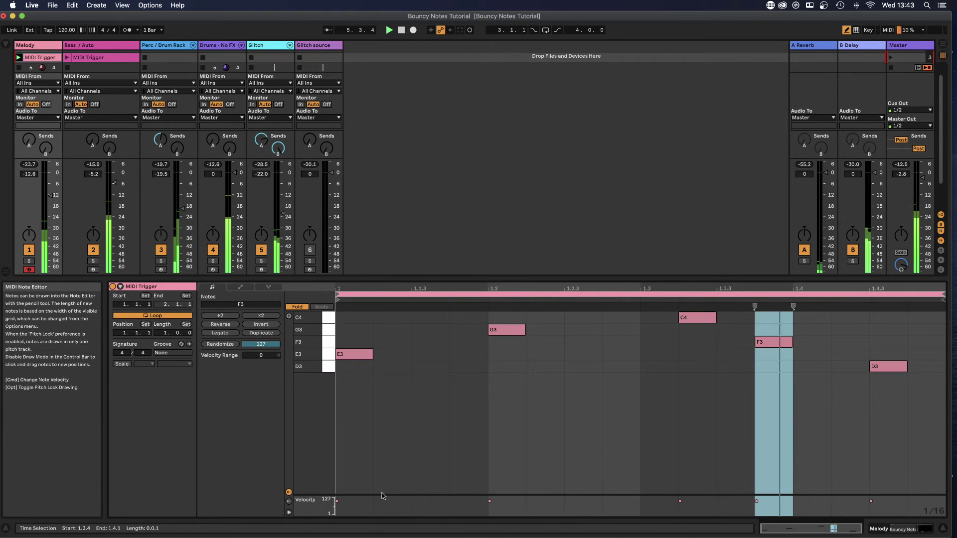
left_click_drag(384, 494, 384, 414)
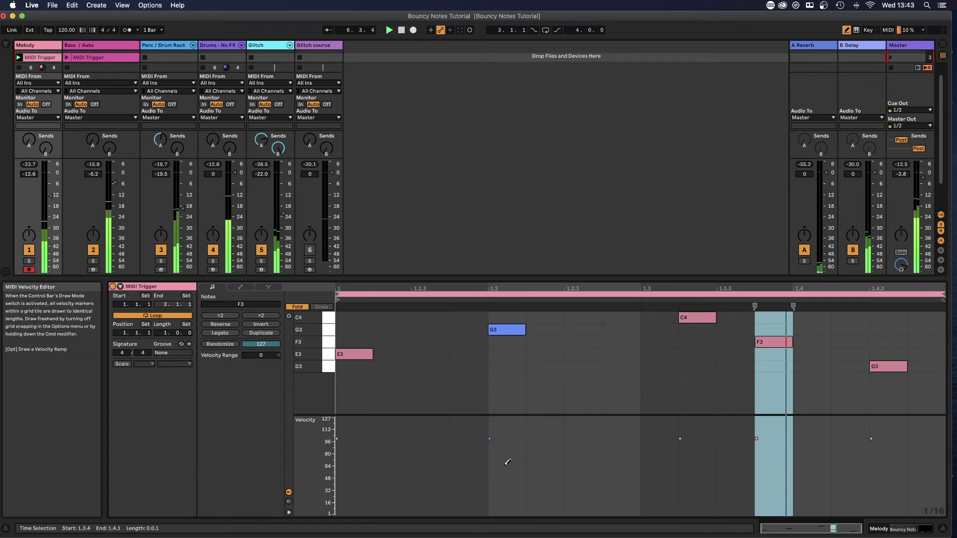
left_click(509, 468)
left_click(756, 425)
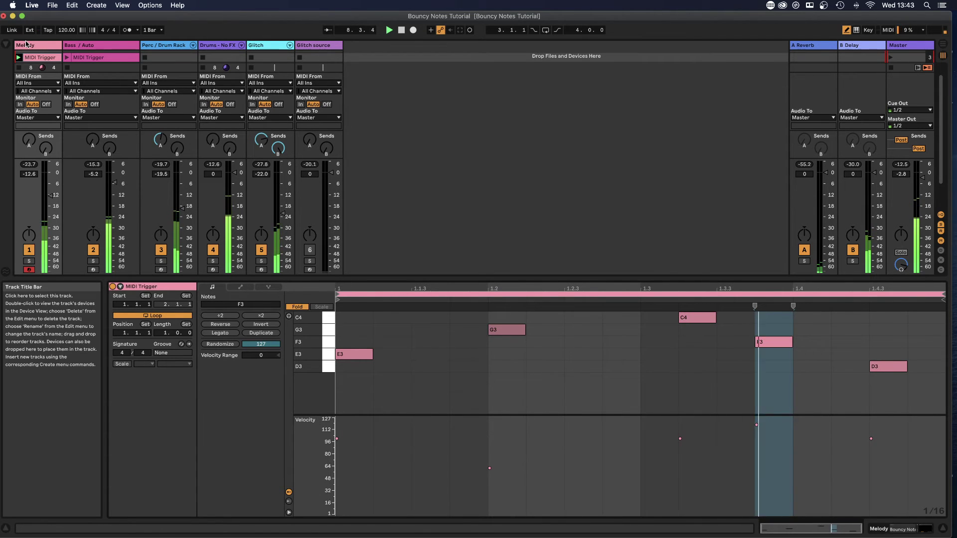
Show the Melody track's devices and set Bouncy Notes' Vel>Grav to -18.1 %, Mass to 4.75 and Vel>Mass to 42.6 %.
key("shift+Tab")
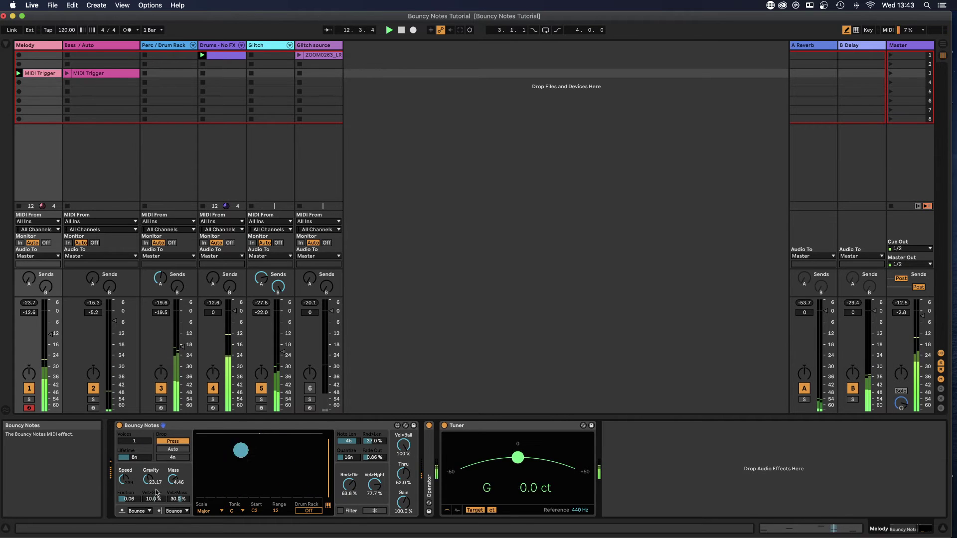
left_click_drag(157, 502, 155, 537)
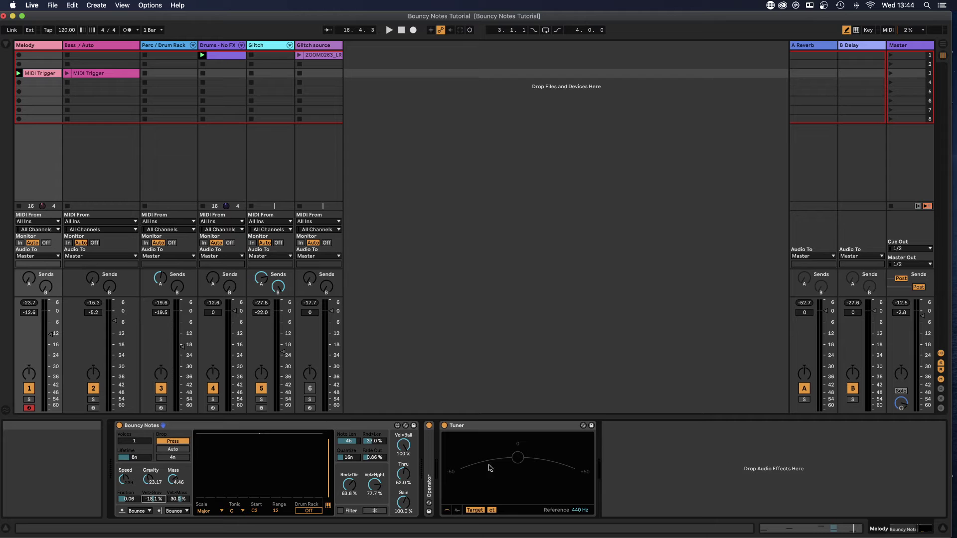
left_click(176, 485)
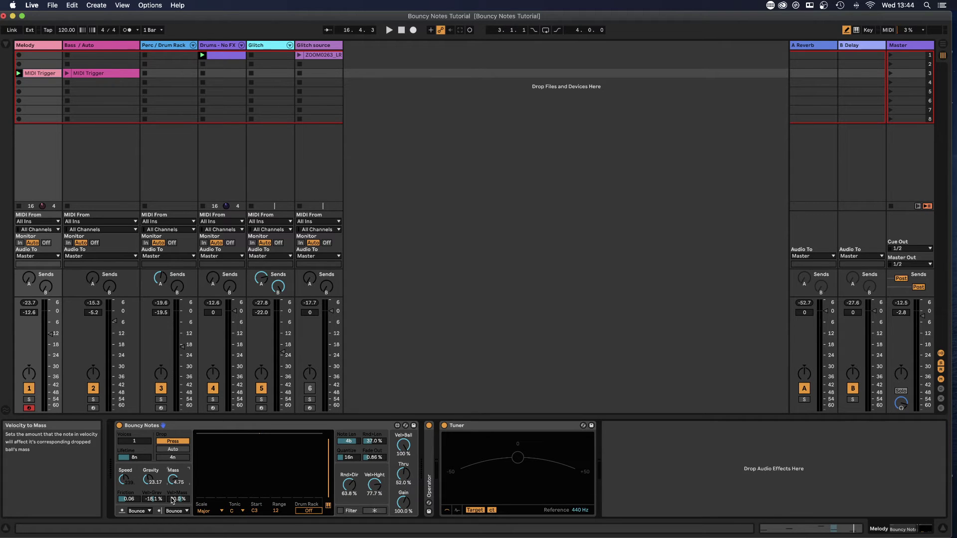
left_click_drag(176, 504, 175, 491)
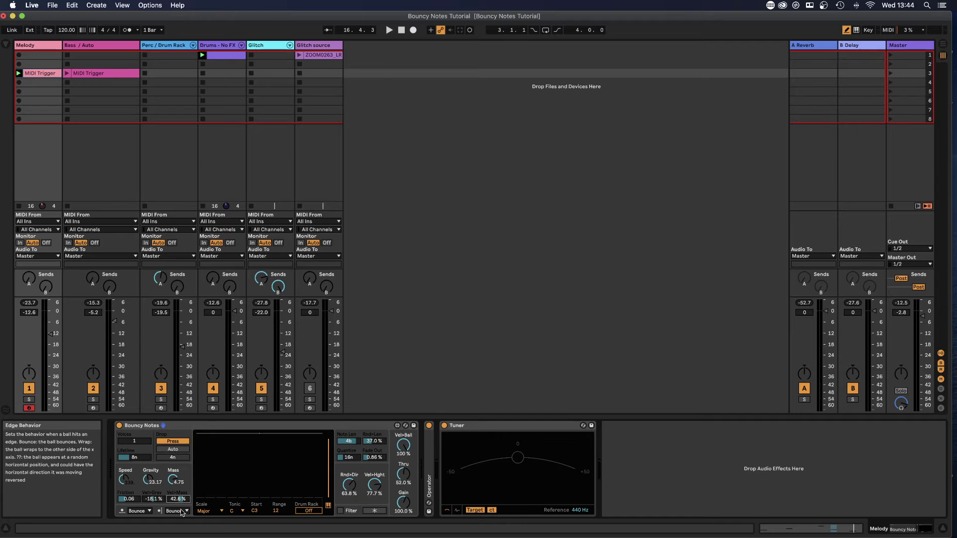
Play the set to observe how the MIDI Trigger clip's note velocities affect the Bouncy Notes ball, and stop playback.
key("space")
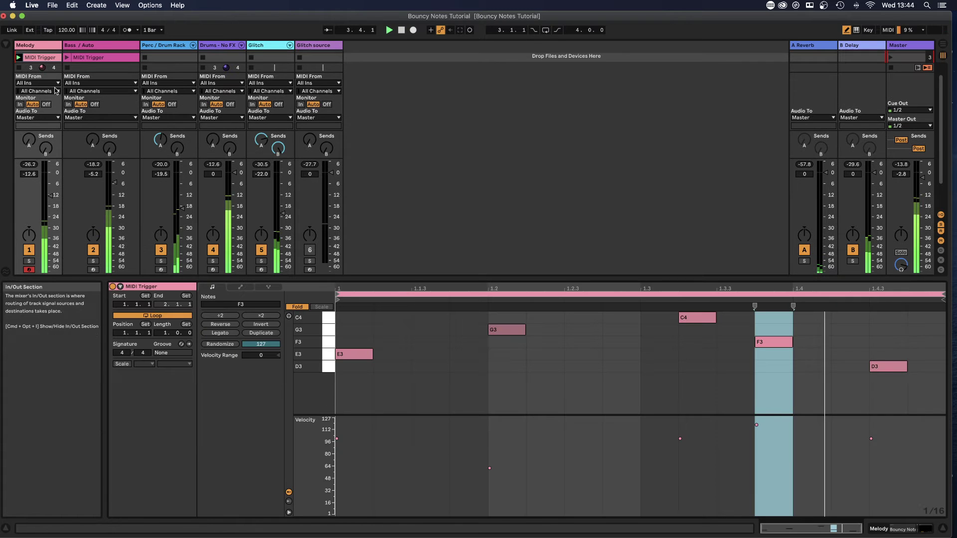
double_click(45, 73)
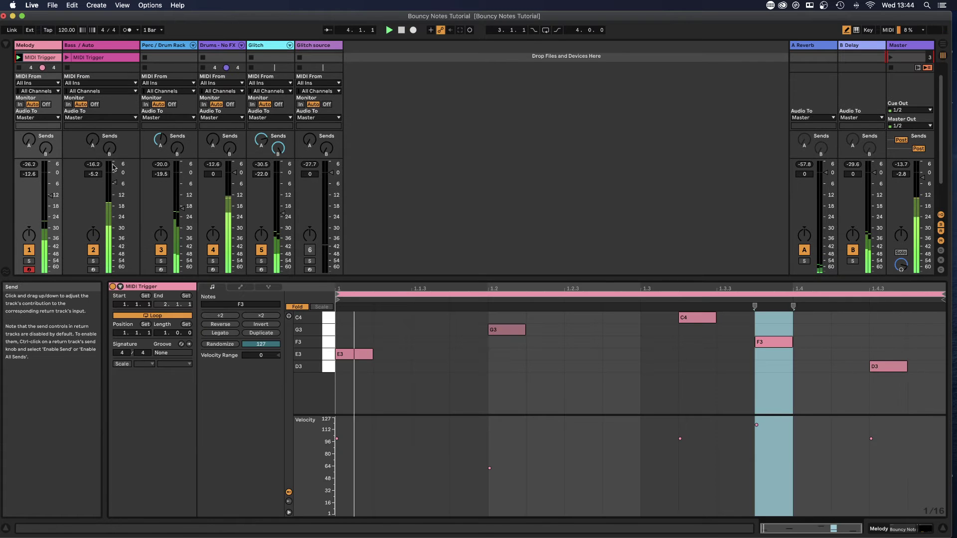
double_click(50, 46)
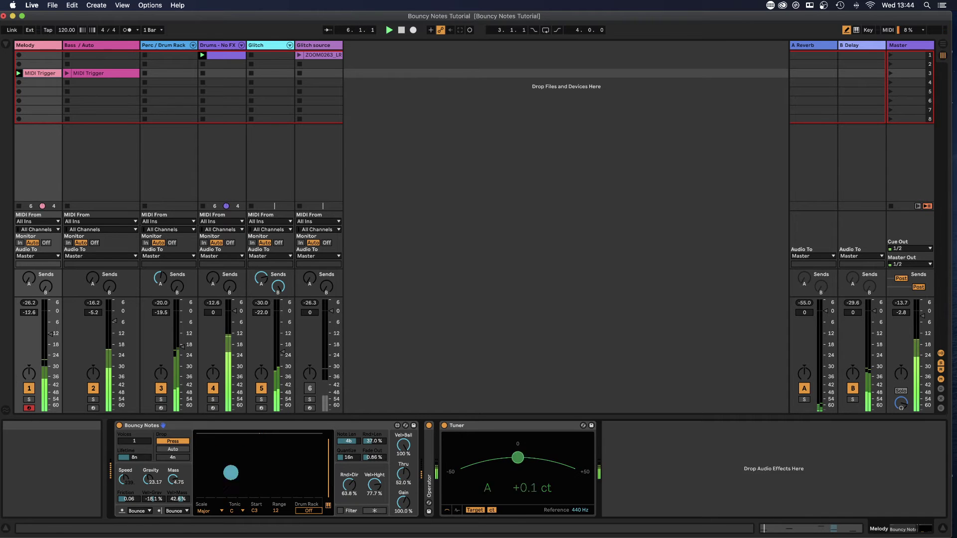
key("space")
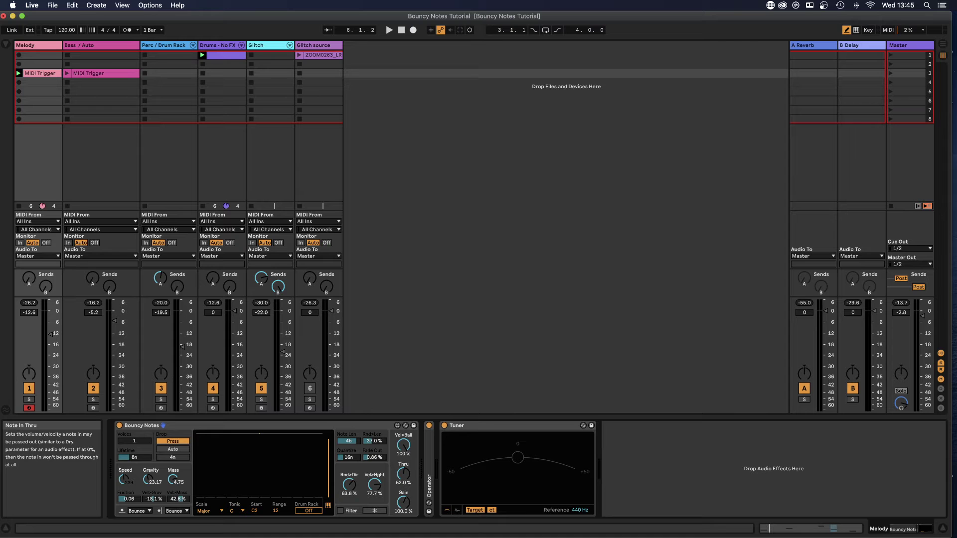
Restart playback and set Bouncy Notes' Floor Collision to Wrap.
key("space")
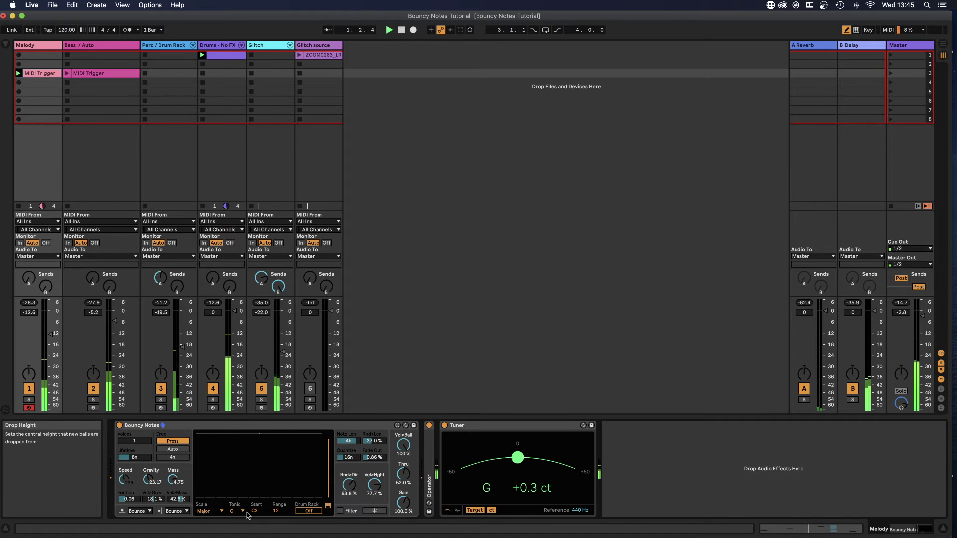
left_click(176, 511)
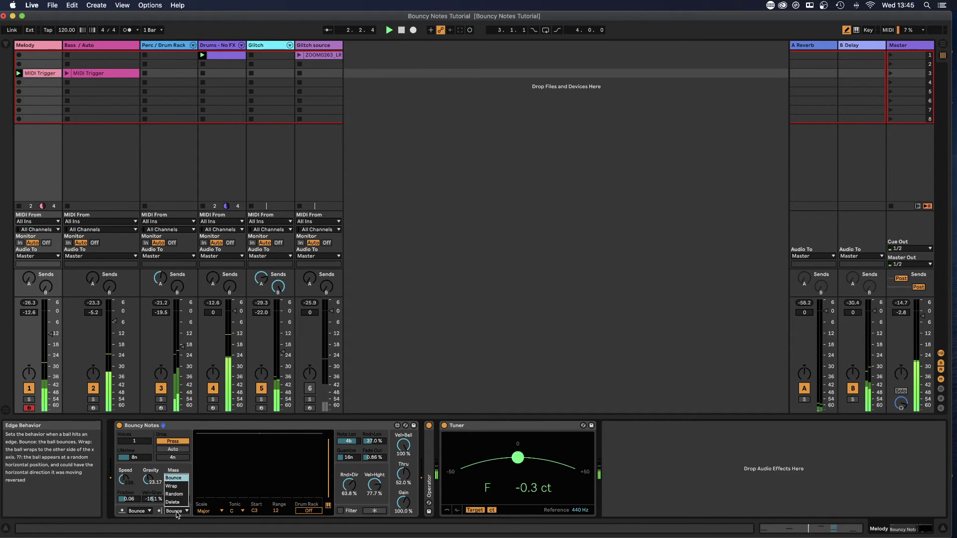
left_click(136, 514)
left_click(136, 511)
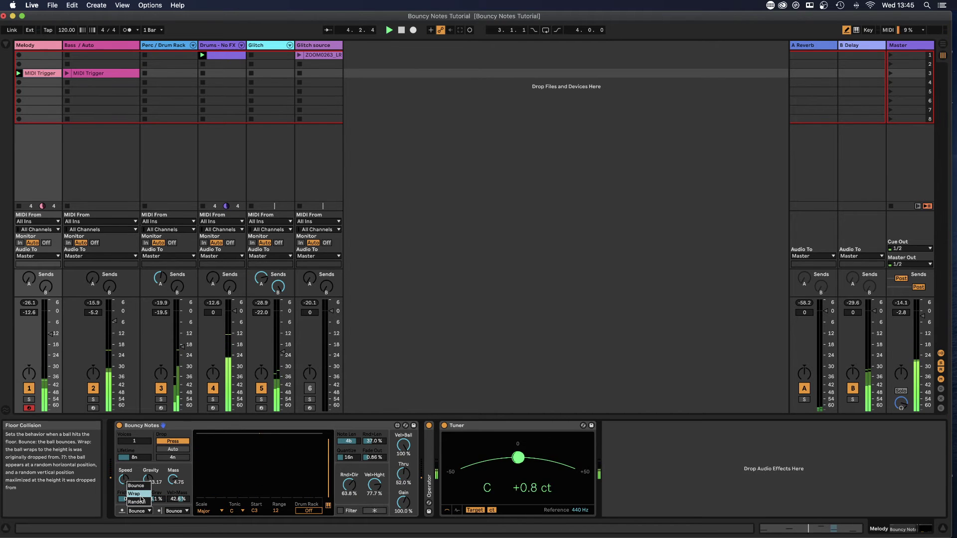
left_click(141, 494)
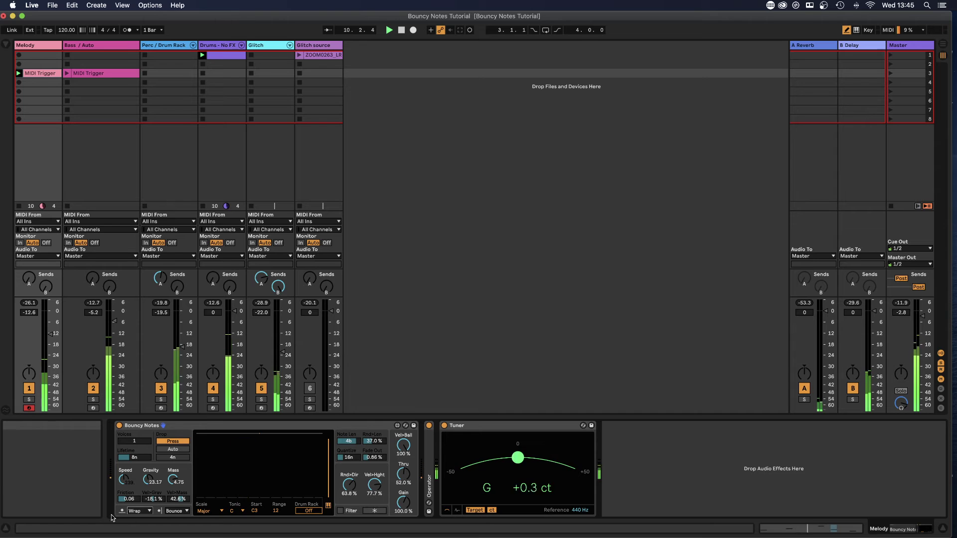
Switch the Floor Collision behavior in Bouncy Notes to Random.
left_click(139, 512)
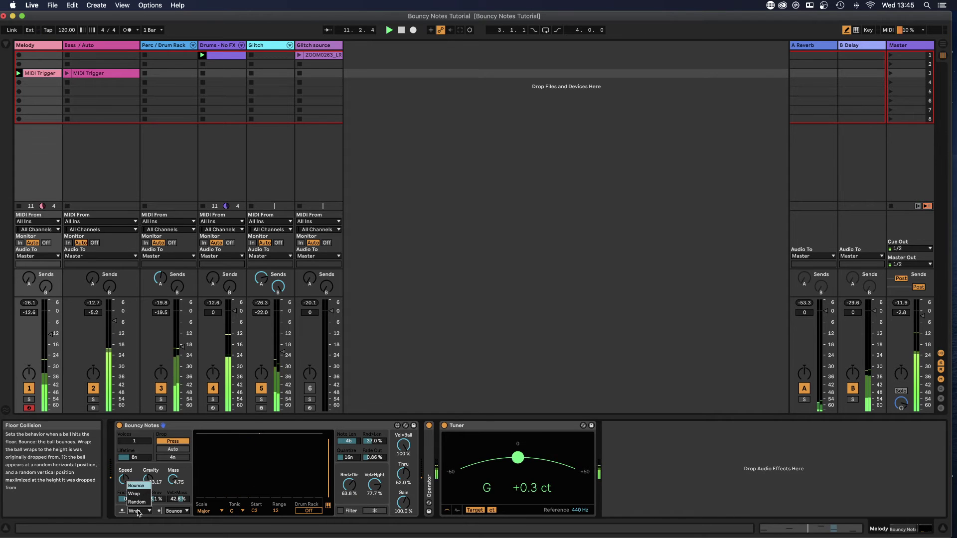
key("super+Tab")
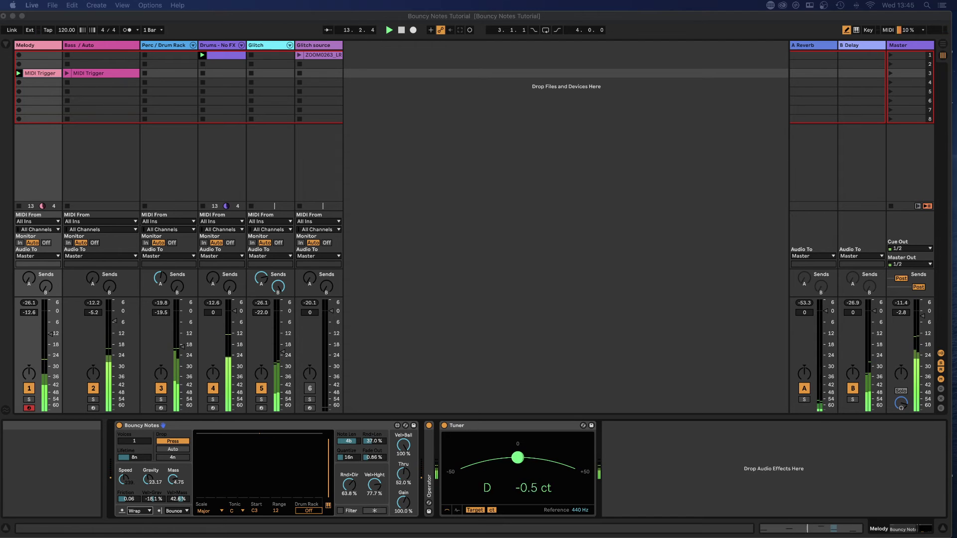
left_click(139, 510)
left_click(144, 502)
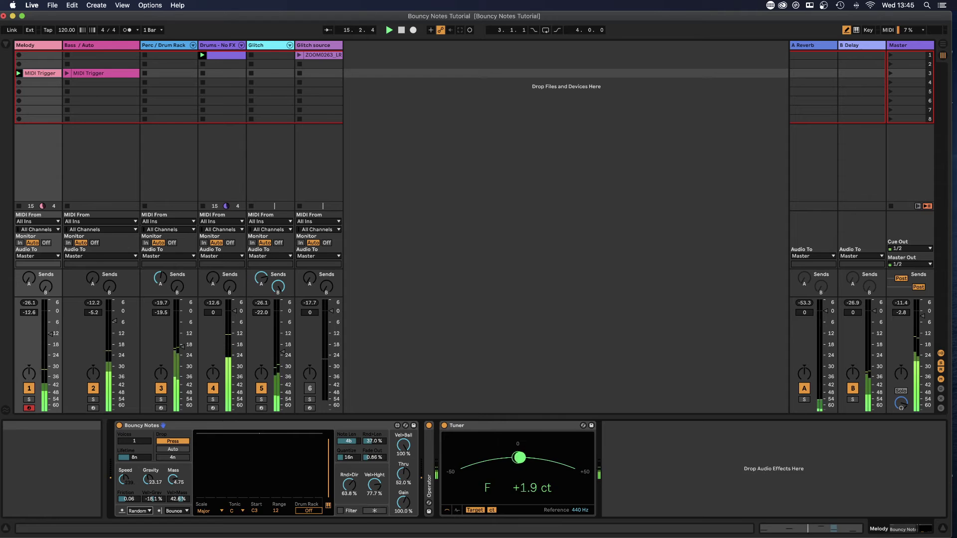
left_click(251, 461)
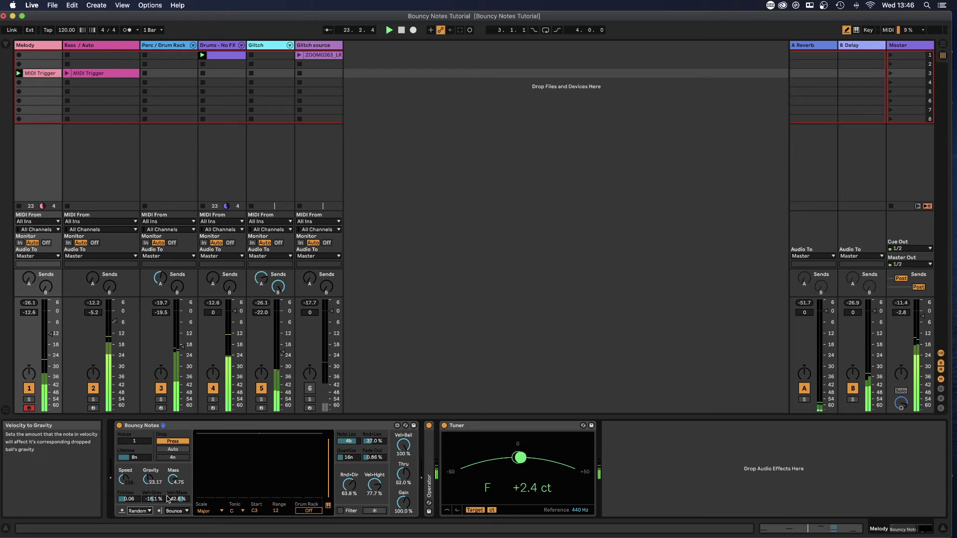
Solo the Melody track and compare Floor Collision set to Bounce and to Random, leaving it on Random.
left_click(29, 399)
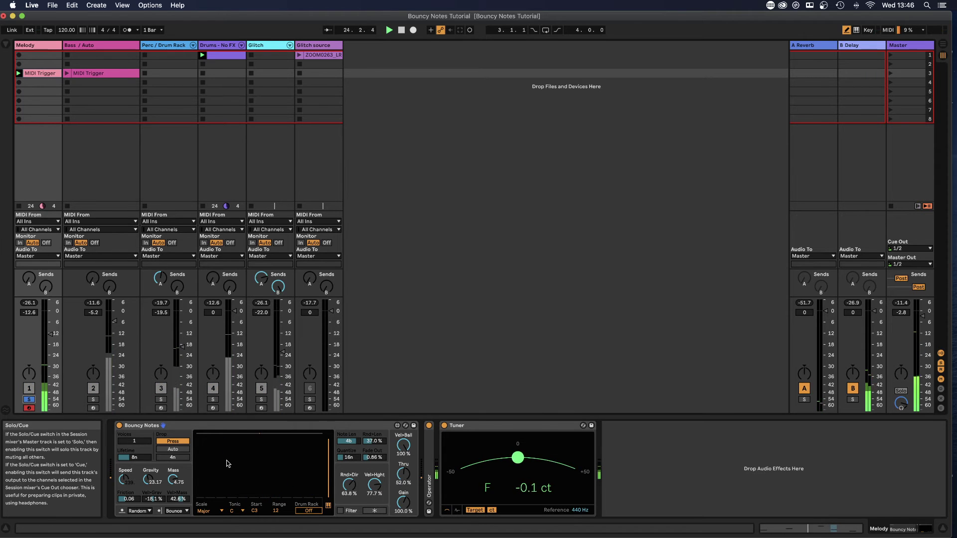
left_click(136, 511)
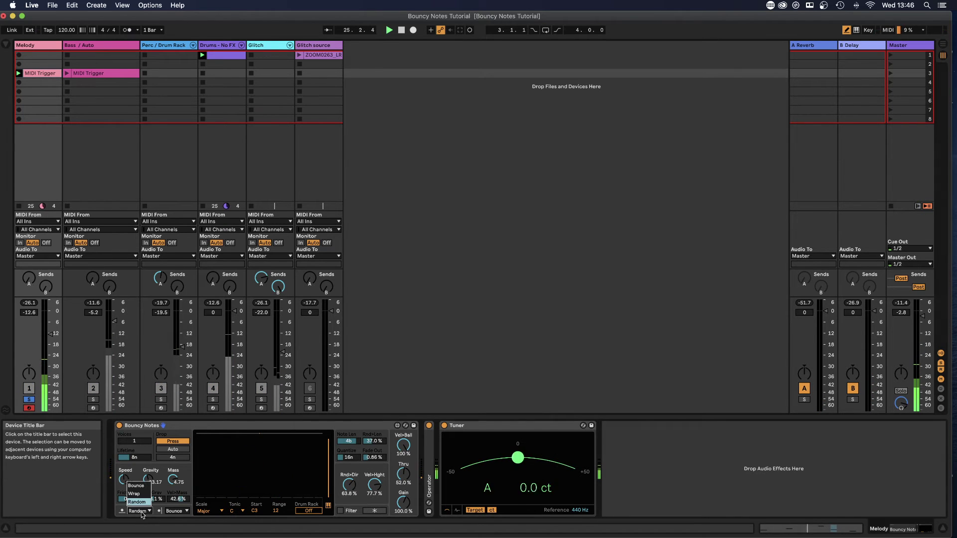
left_click(142, 486)
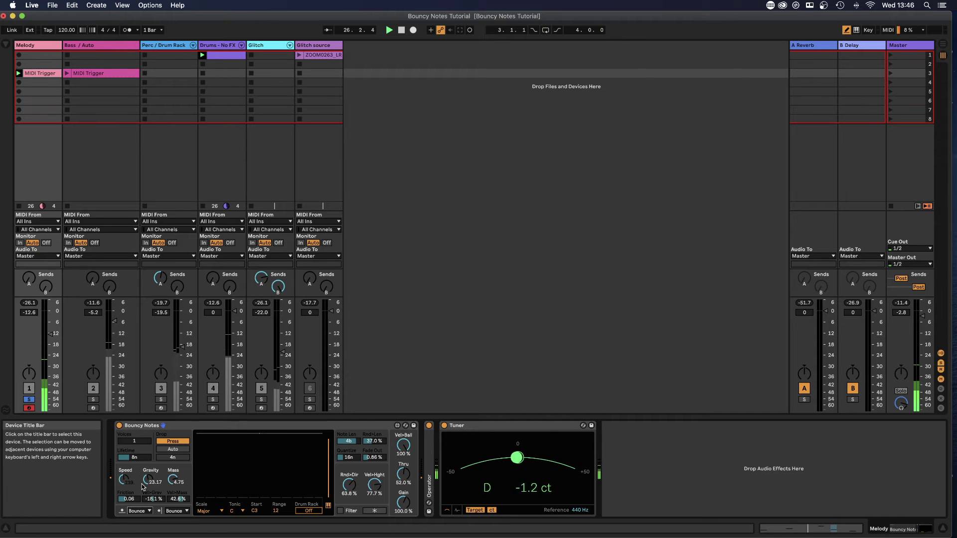
left_click(136, 507)
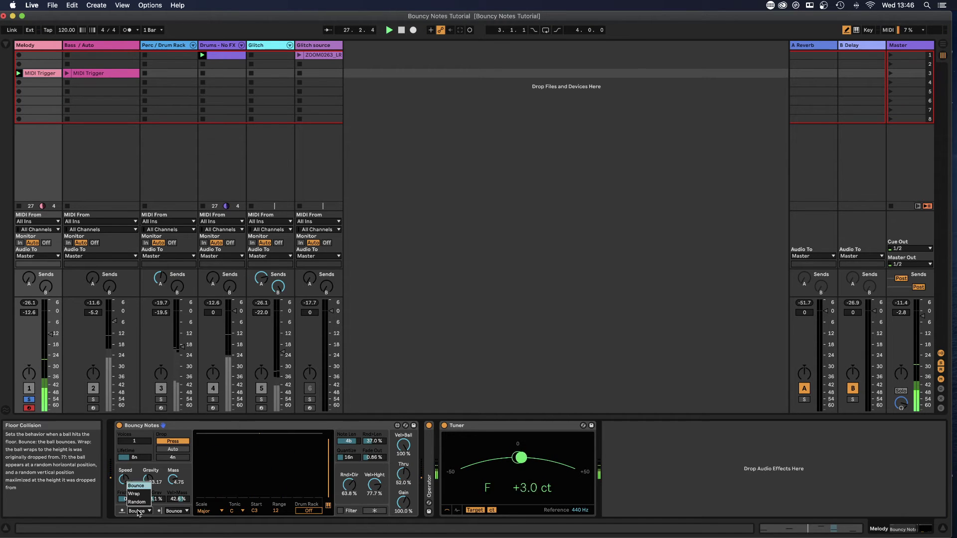
left_click(139, 503)
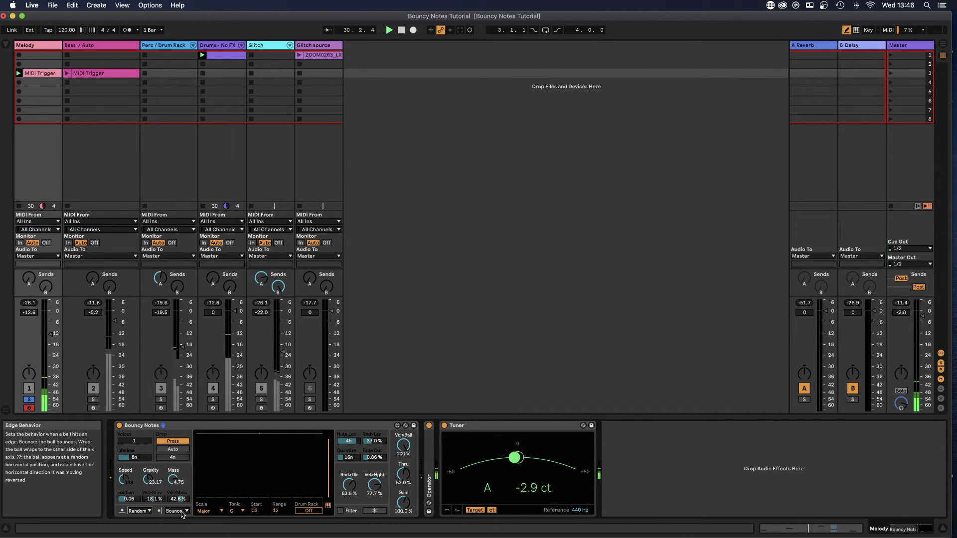
left_click(142, 513)
left_click(142, 513)
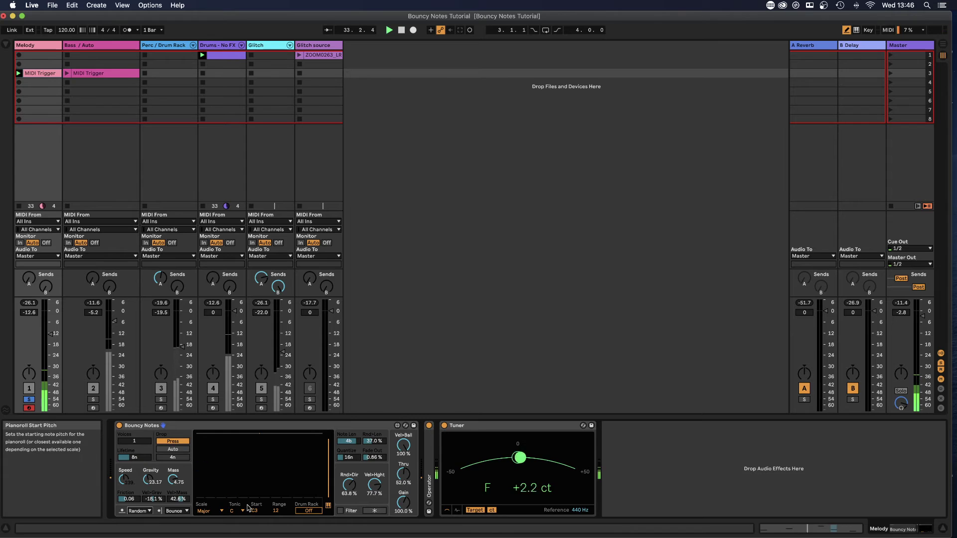
Try Wrap as the Edge Behavior in Bouncy Notes, and change it to Random.
left_click(178, 512)
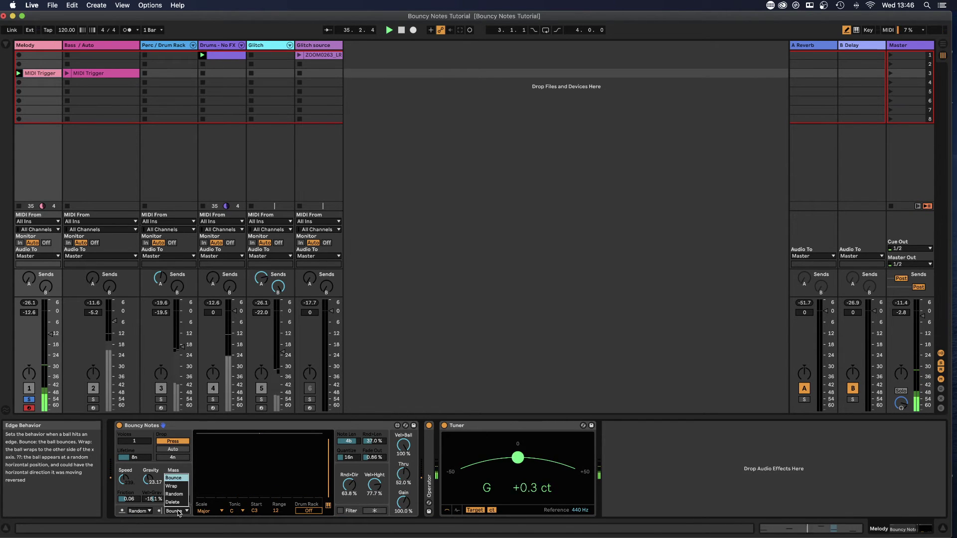
left_click(172, 486)
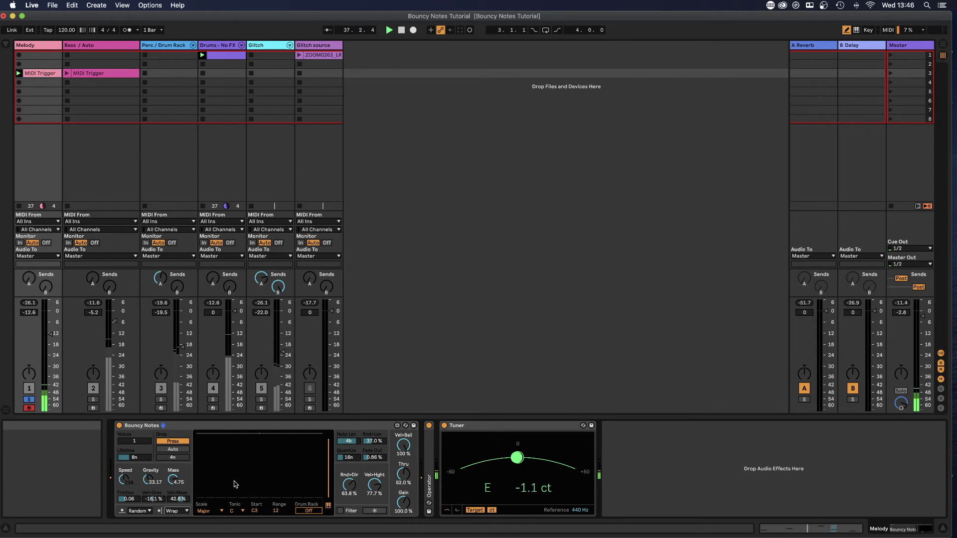
left_click(175, 511)
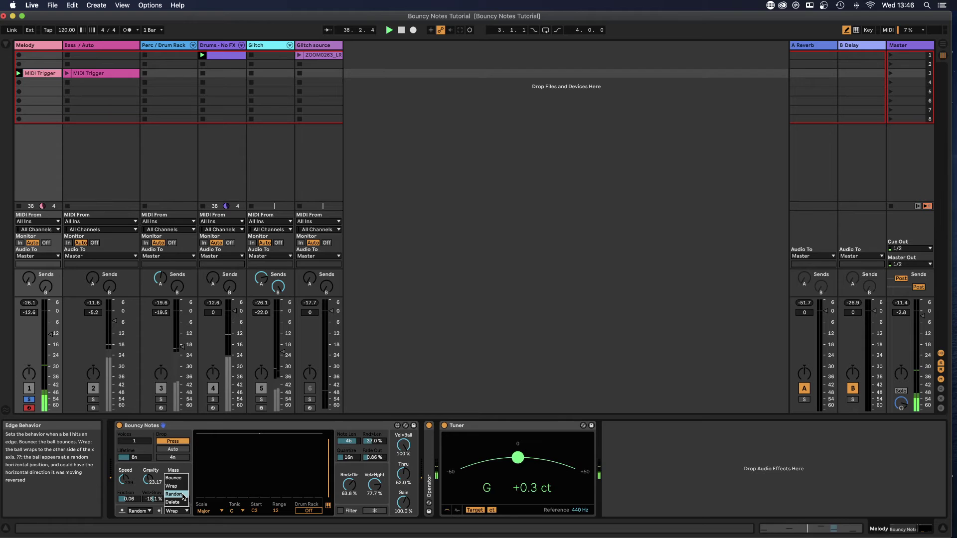
left_click(184, 495)
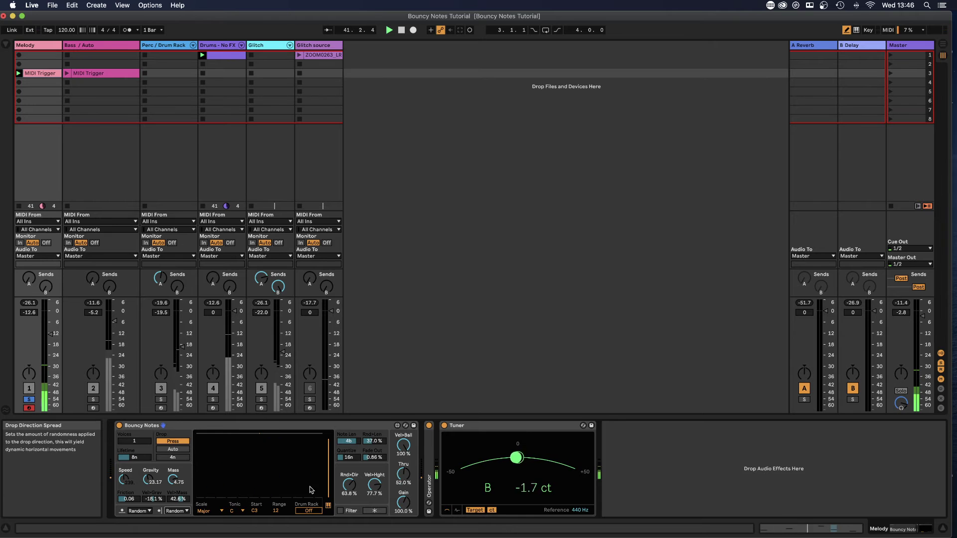
Alternate the Edge Behavior between Delete and Random, ending on Delete.
left_click(179, 512)
left_click(181, 505)
left_click(177, 511)
left_click(175, 494)
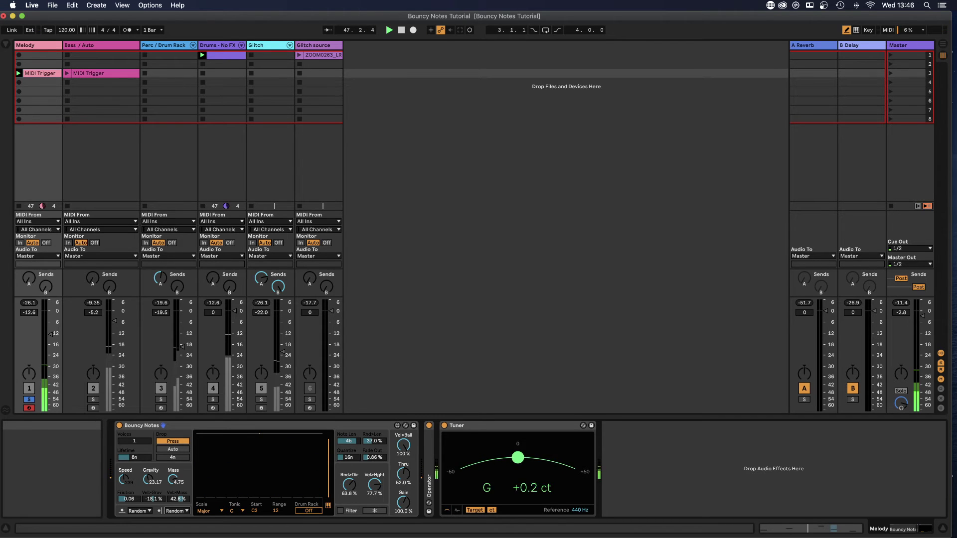
left_click(177, 511)
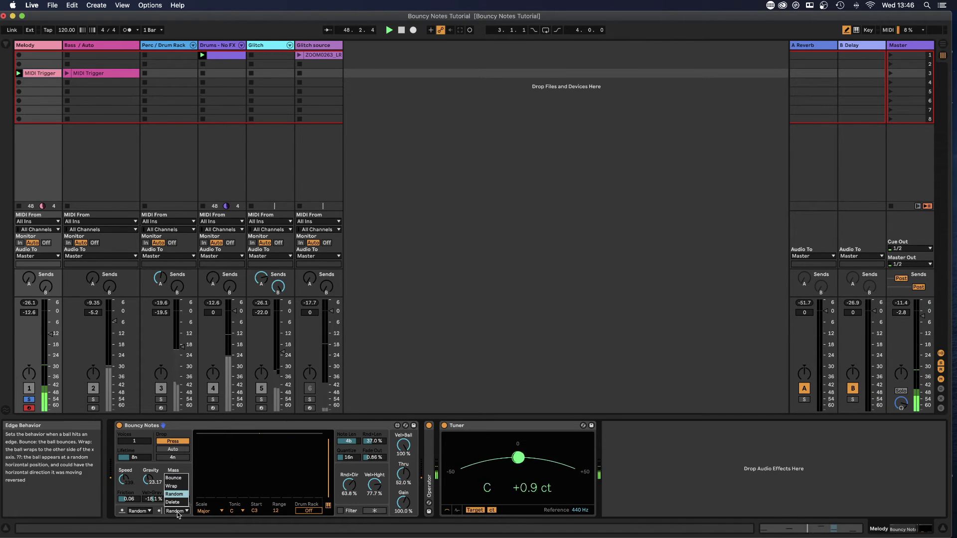
left_click(174, 502)
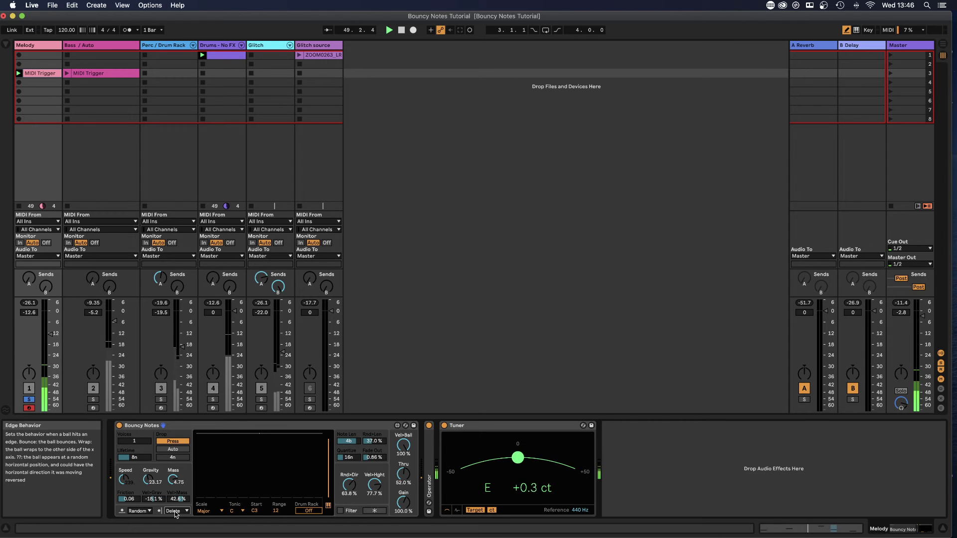
Raise Bouncy Notes' Voices to 24 and return the Edge Behavior to Random.
left_click_drag(135, 441, 135, 430)
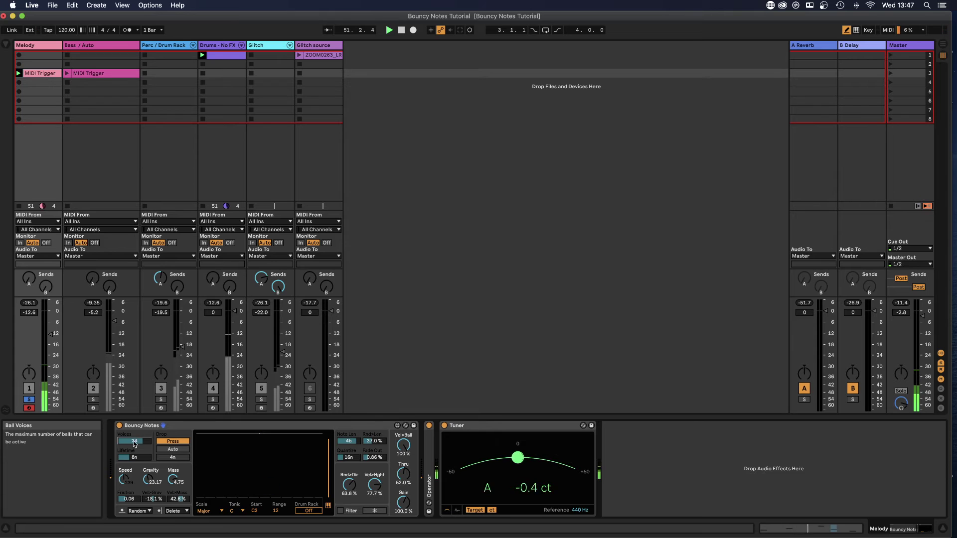
left_click(177, 511)
left_click(176, 494)
Set Bouncy Notes' Gravity to 78.19, Mass to 3.36, Rnd>Dir to 83.5 % and Friction to 0.05.
left_click_drag(149, 480, 149, 514)
left_click_drag(149, 480, 173, 478)
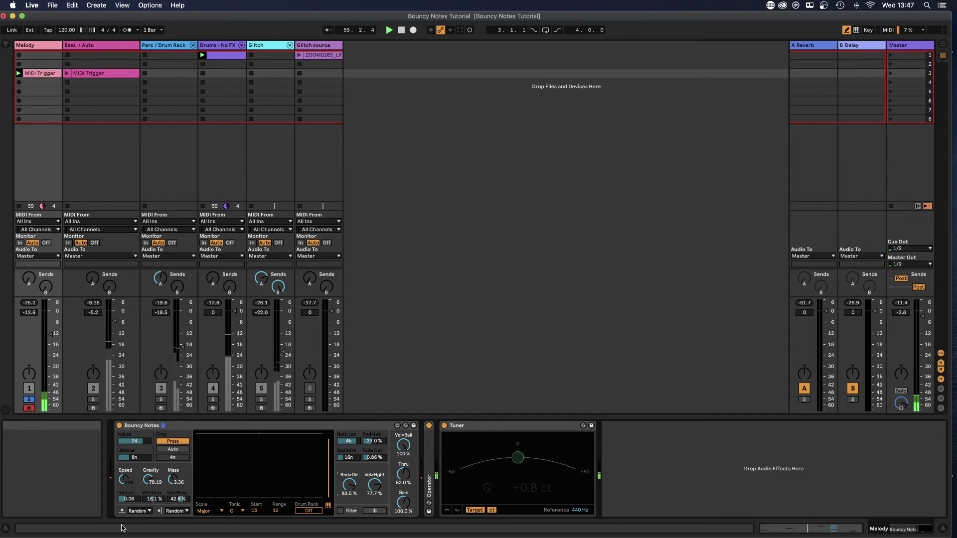
left_click_drag(132, 501, 133, 505)
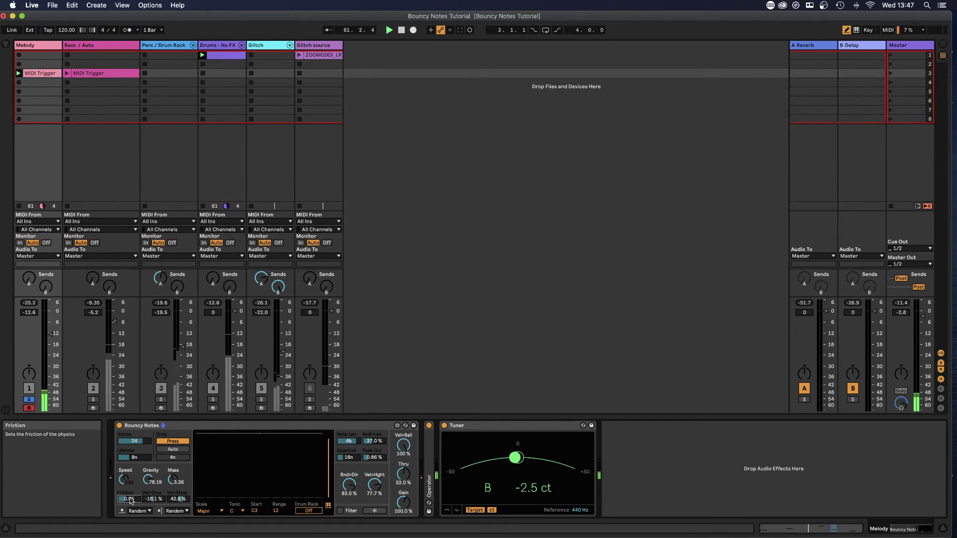
Readjust the physics Speed and try a ball Lifetime of 3b before setting it to 32n.
double_click(125, 480)
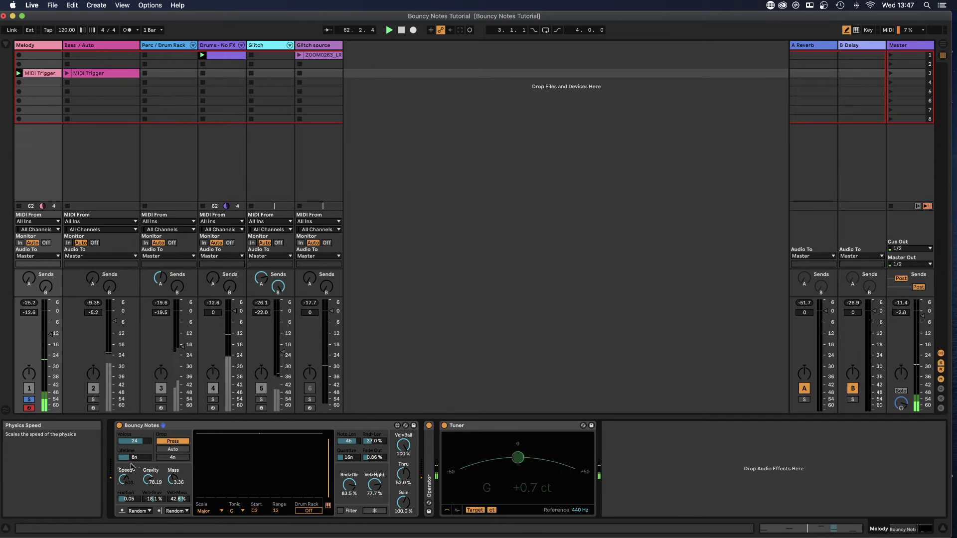
left_click_drag(133, 457, 133, 461)
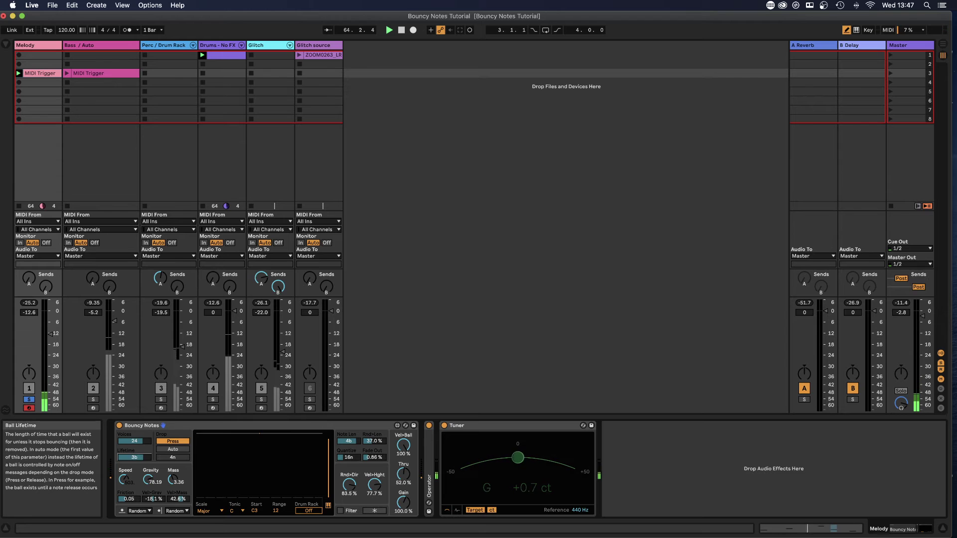
left_click_drag(133, 457, 133, 462)
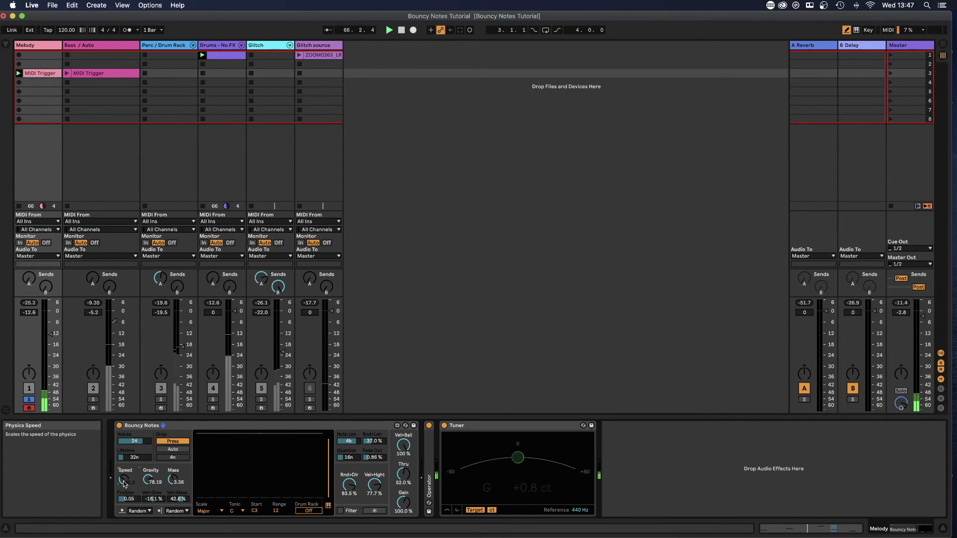
Set Bouncy Notes' Gravity to 88.65 and Mass to 2.10, and switch both the floor and edge behaviors to Bounce.
left_click_drag(148, 483, 173, 474)
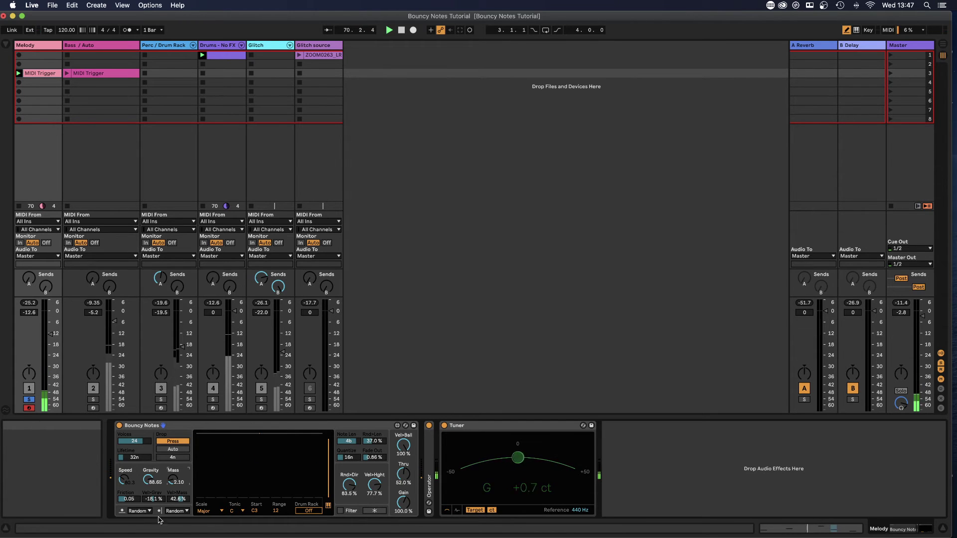
left_click(137, 510)
left_click(139, 487)
left_click(169, 510)
left_click(175, 487)
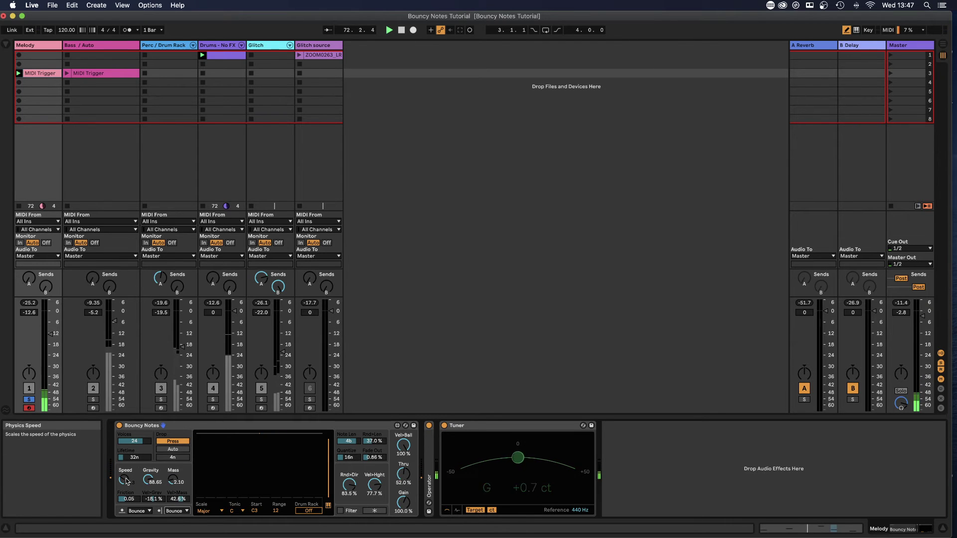
Readjust the physics Speed, set Mass to 4.75 and Gravity to 35.59, and lengthen the ball Lifetime to 1.5n.
left_click_drag(124, 480, 124, 478)
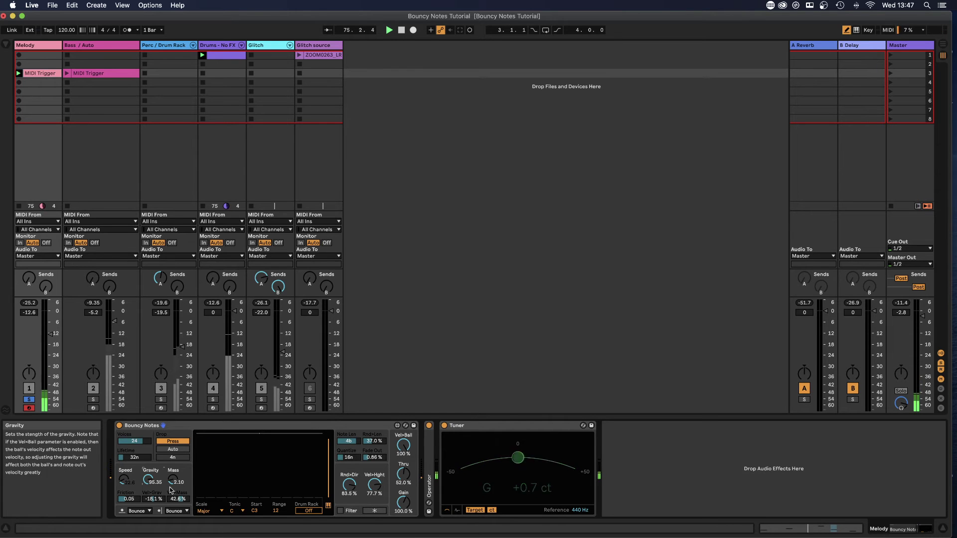
left_click_drag(173, 479, 173, 471)
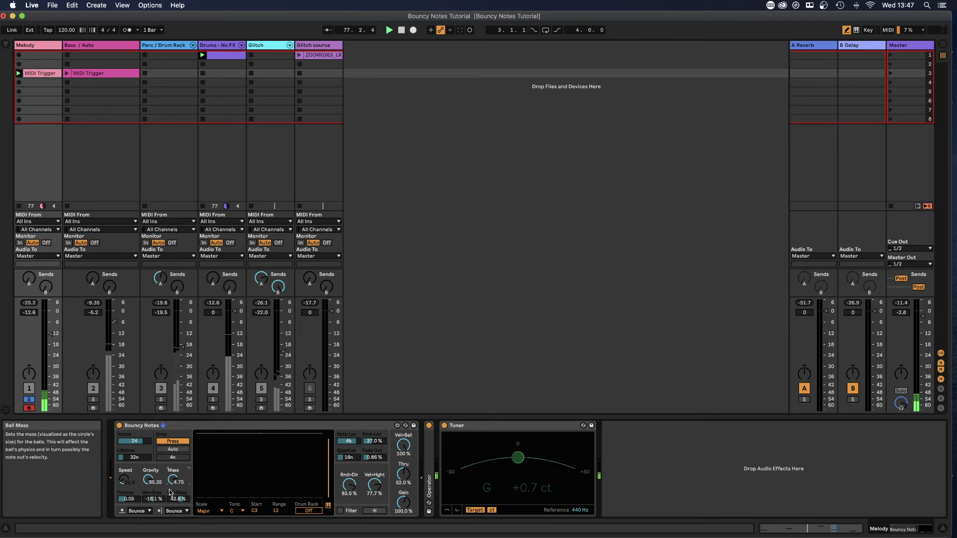
left_click_drag(148, 480, 148, 493)
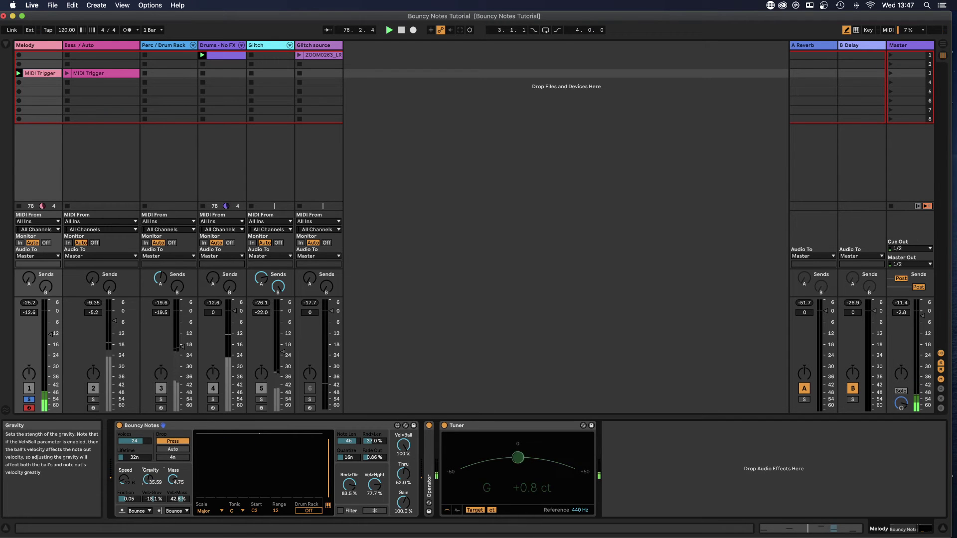
left_click_drag(135, 457, 134, 464)
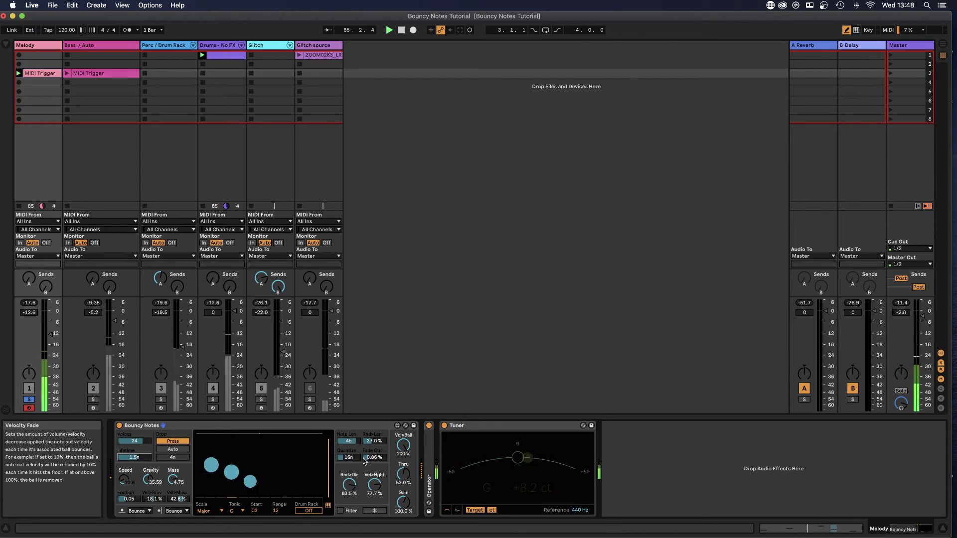
Turn off solo on the Melody track and reduce Bouncy Notes' Voices to 1.
left_click(30, 399)
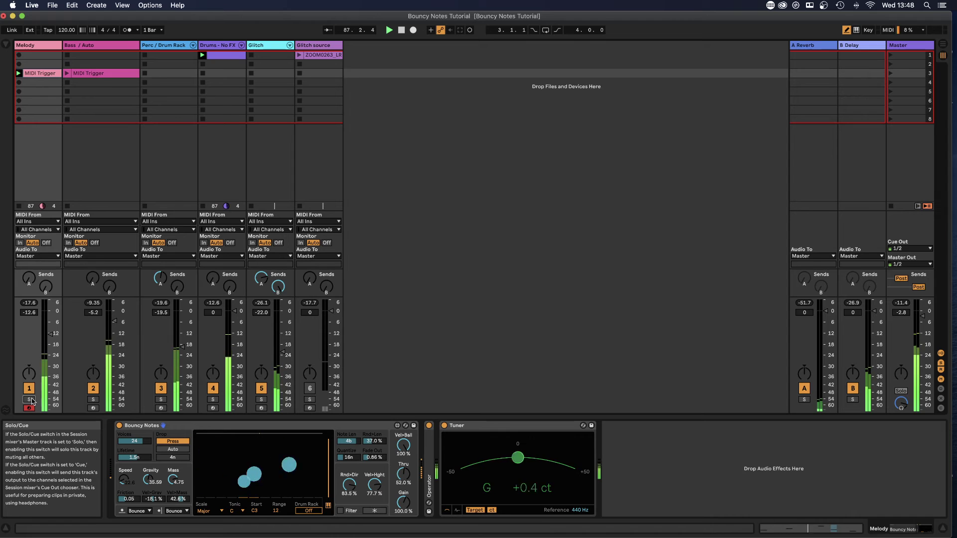
key("space")
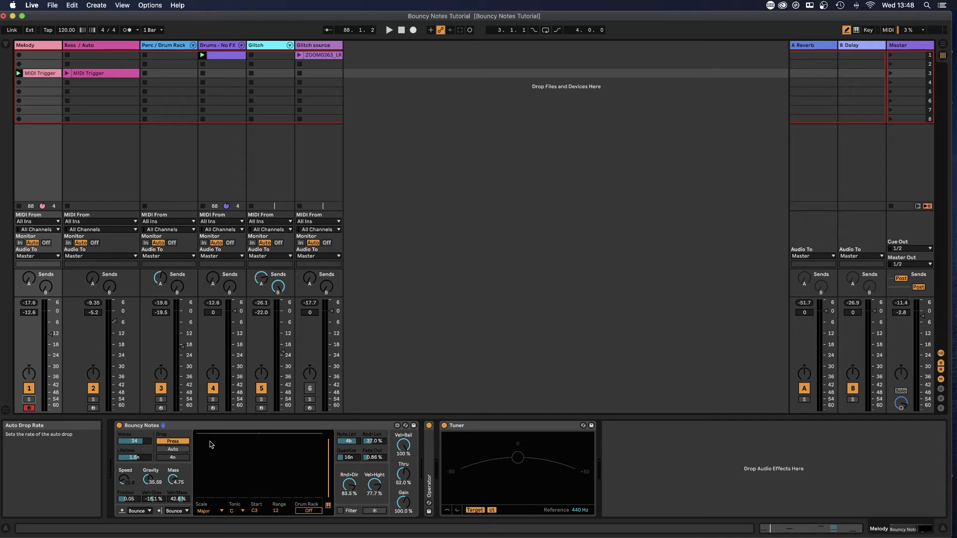
mouse_move(135, 442)
left_mouse_down()
mouse_move(134, 455)
mouse_move(134, 441)
left_mouse_up()
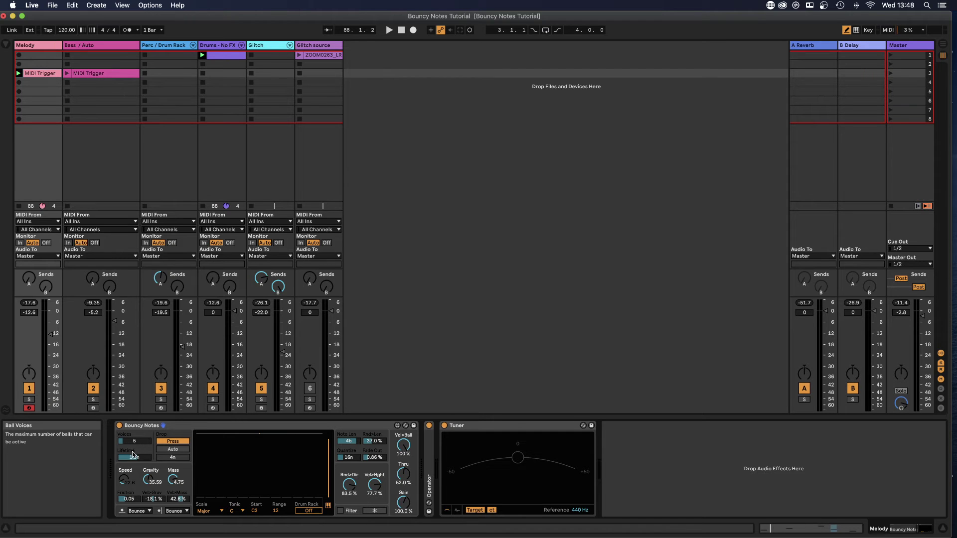
key("space")
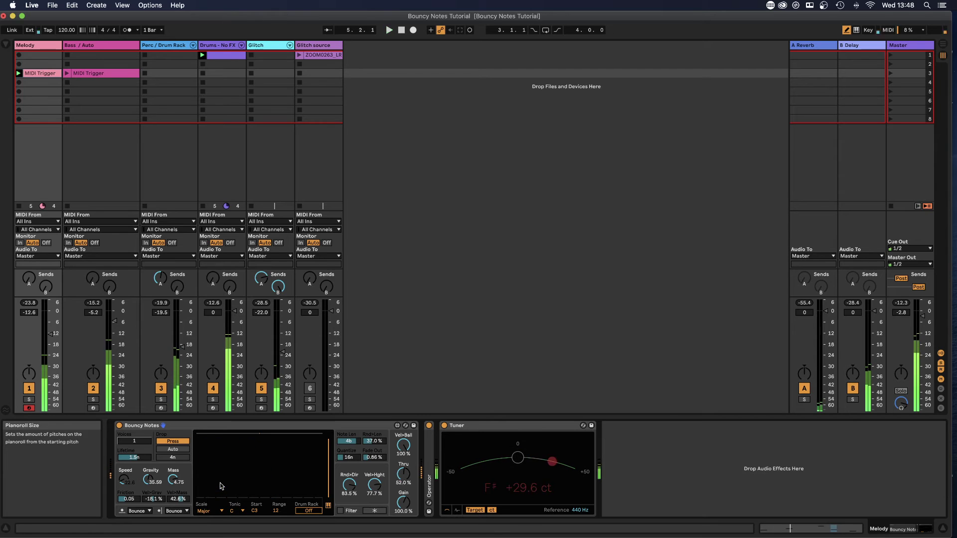
Draw four rectangular obstacles in Bouncy Notes' ball area and start playback.
left_click_drag(206, 452, 222, 461)
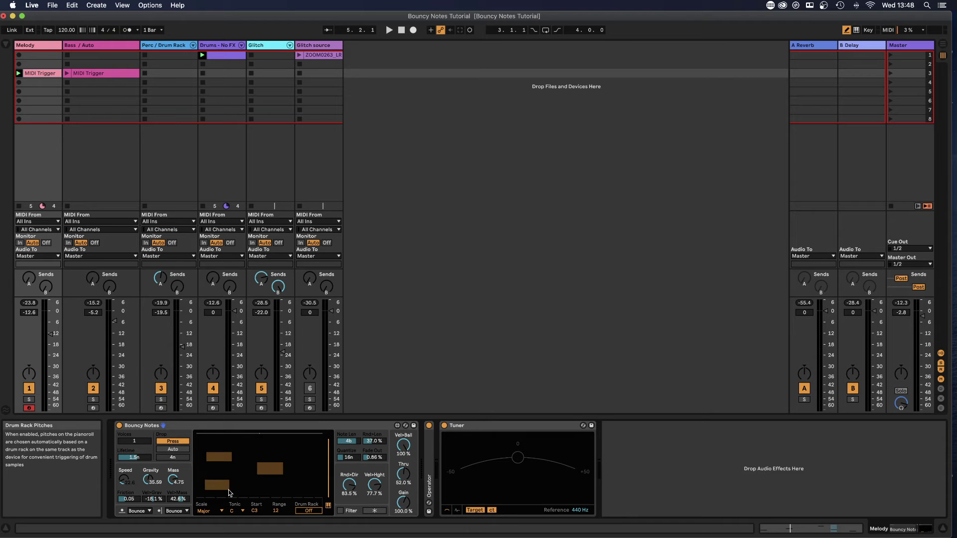
left_click_drag(308, 463, 327, 462)
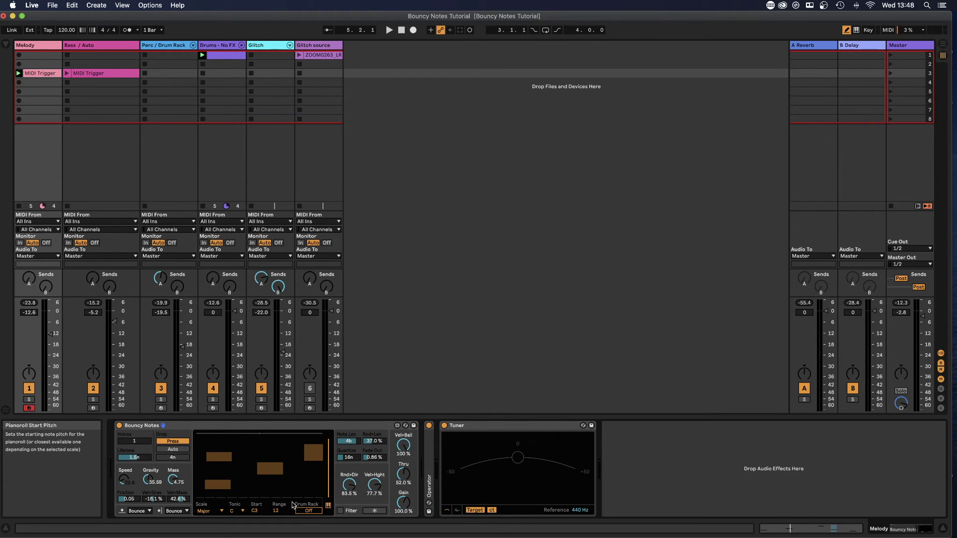
key("space")
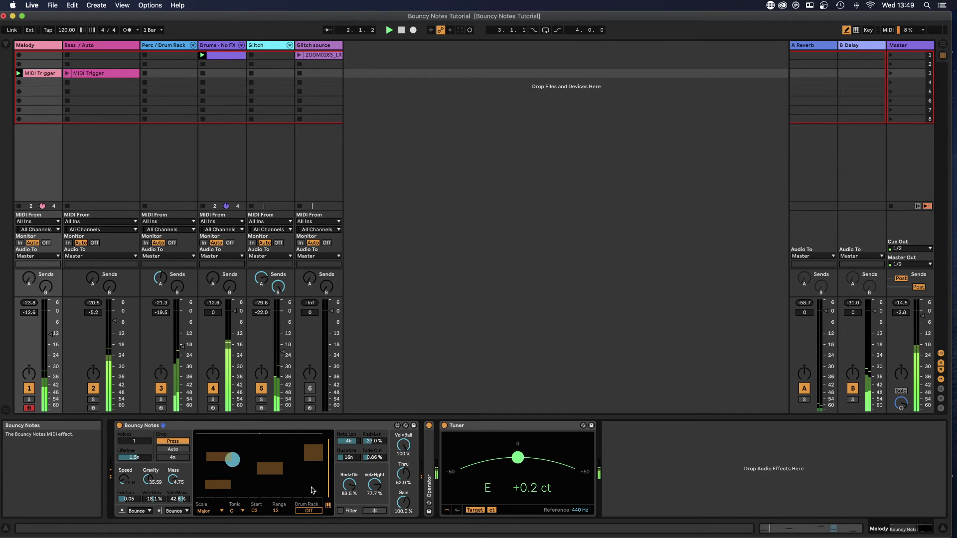
Try Free note quantization with a readjusted physics Speed, raise Voices to 24 and Lifetime to 6b, and return Quantize to 16n.
left_click_drag(349, 457, 350, 472)
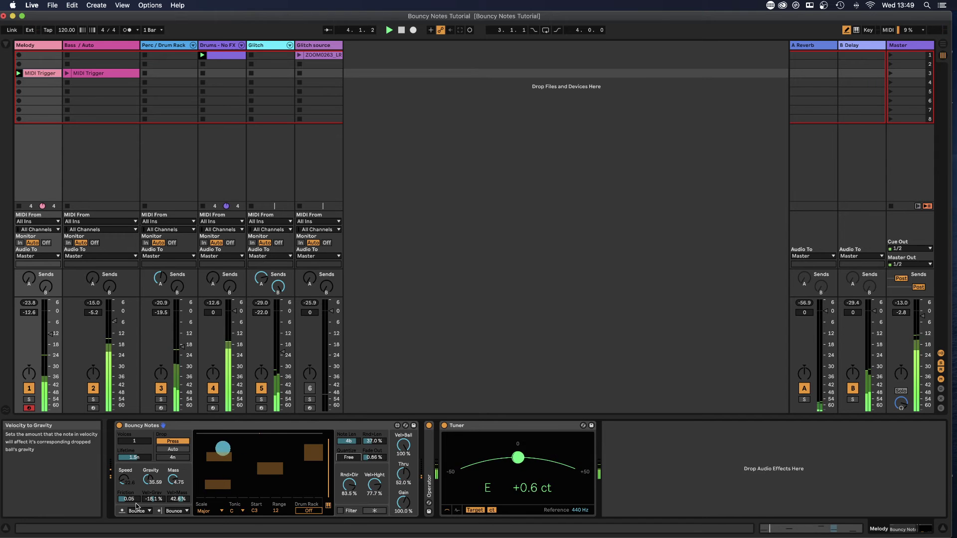
left_click_drag(124, 480, 124, 429)
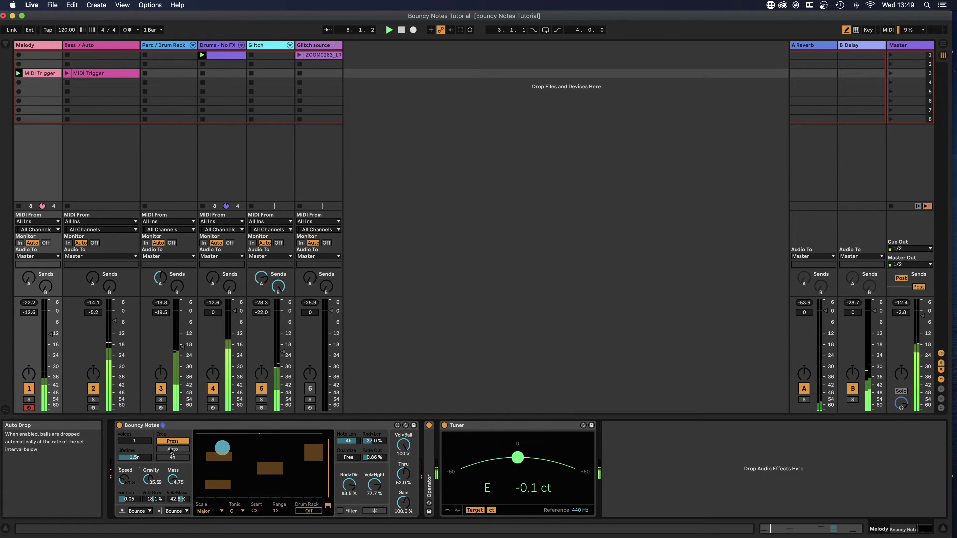
left_click_drag(134, 441, 138, 417)
left_click_drag(135, 457, 135, 437)
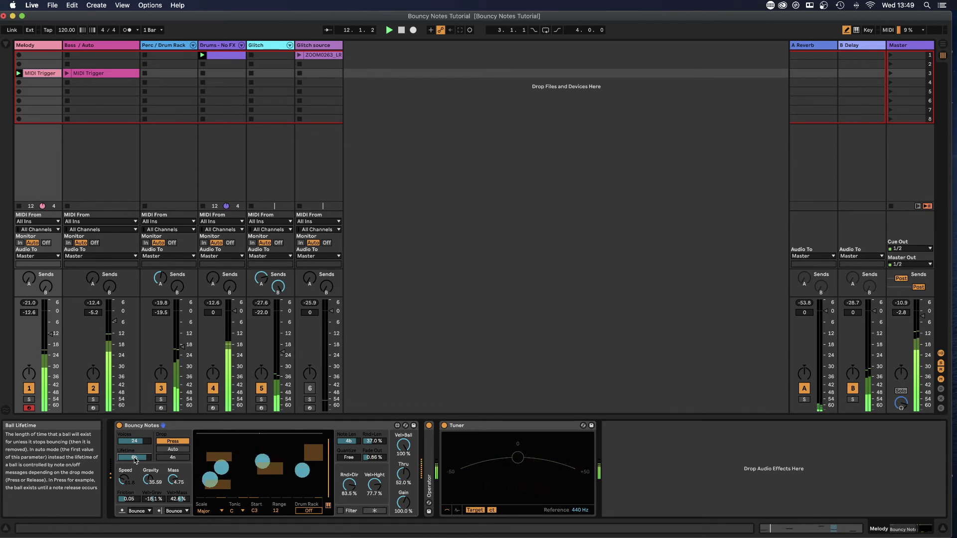
left_click_drag(349, 457, 348, 446)
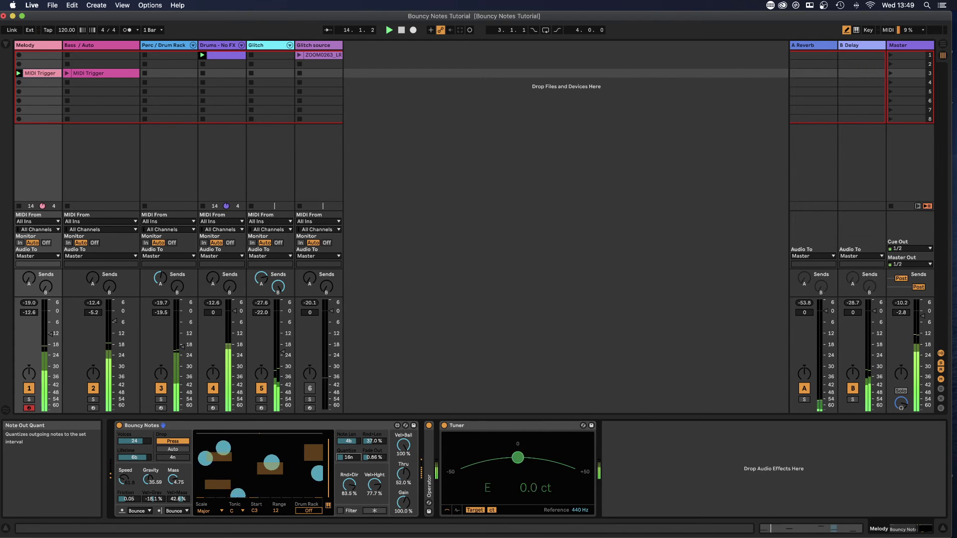
Stop playback, remove all obstacles from Bouncy Notes' ball area and restart playback.
mouse_move(300, 537)
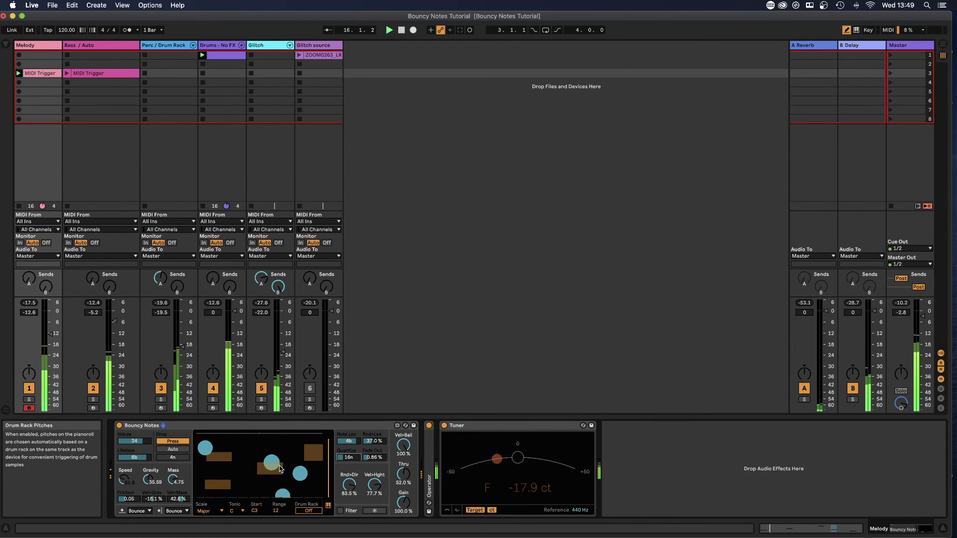
key("space")
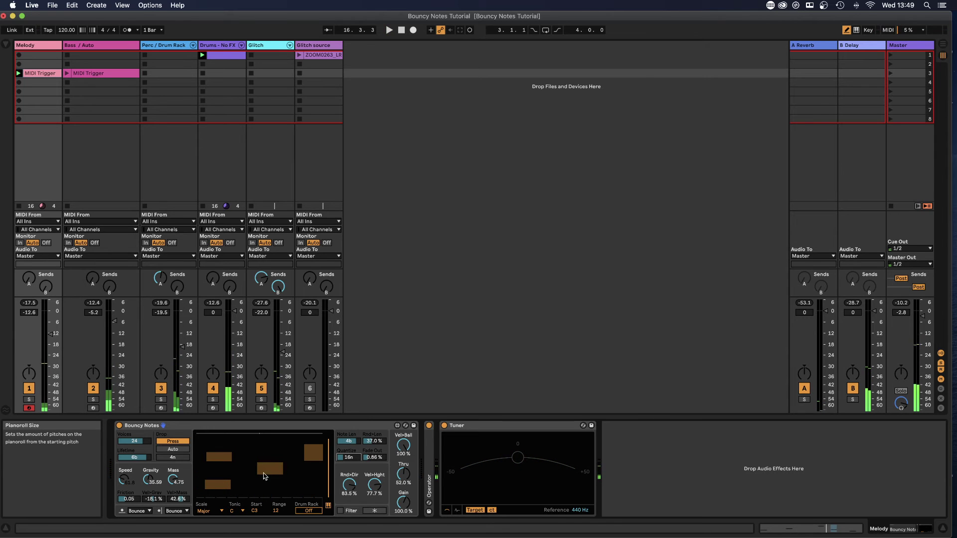
double_click(310, 455)
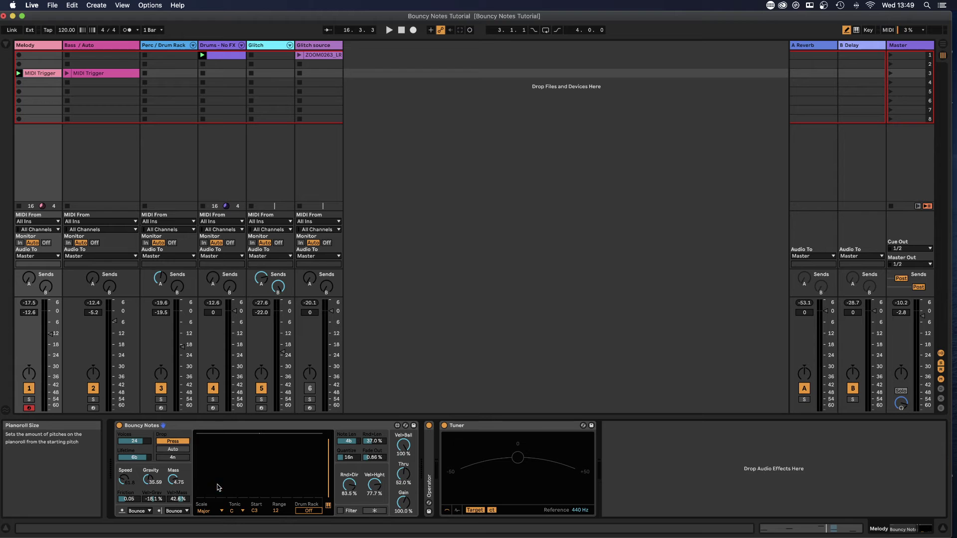
key("space")
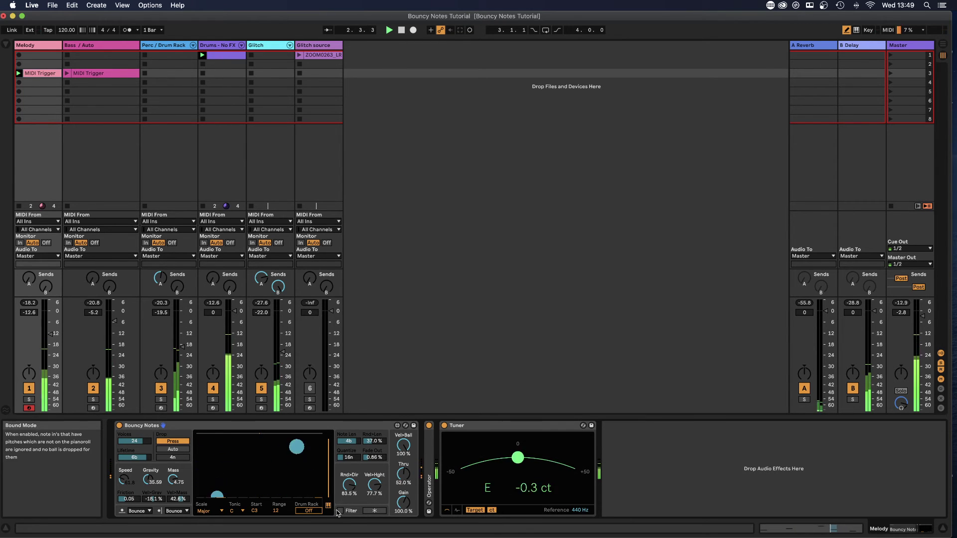
Set Rnd>Dir to 0.00 %, Voices to 1 and Vel>Hght to 0.00 %, lowering Gravity and setting Mass to 2.68.
left_click_drag(350, 487, 351, 530)
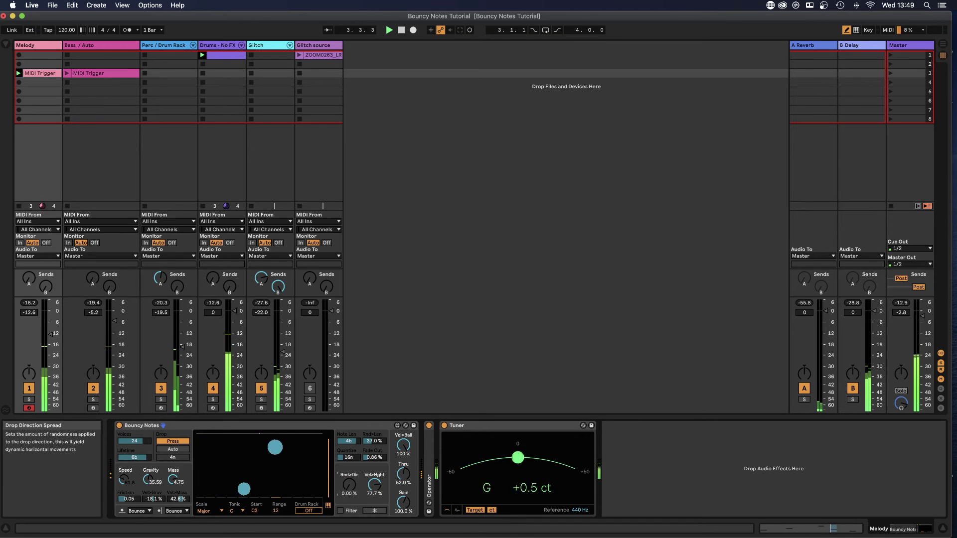
left_click_drag(134, 441, 134, 489)
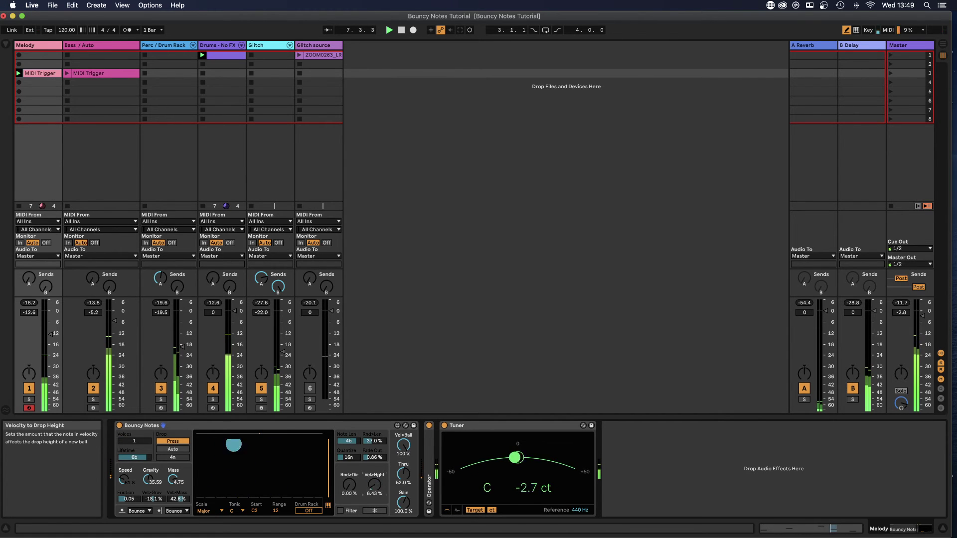
left_click_drag(375, 486, 375, 490)
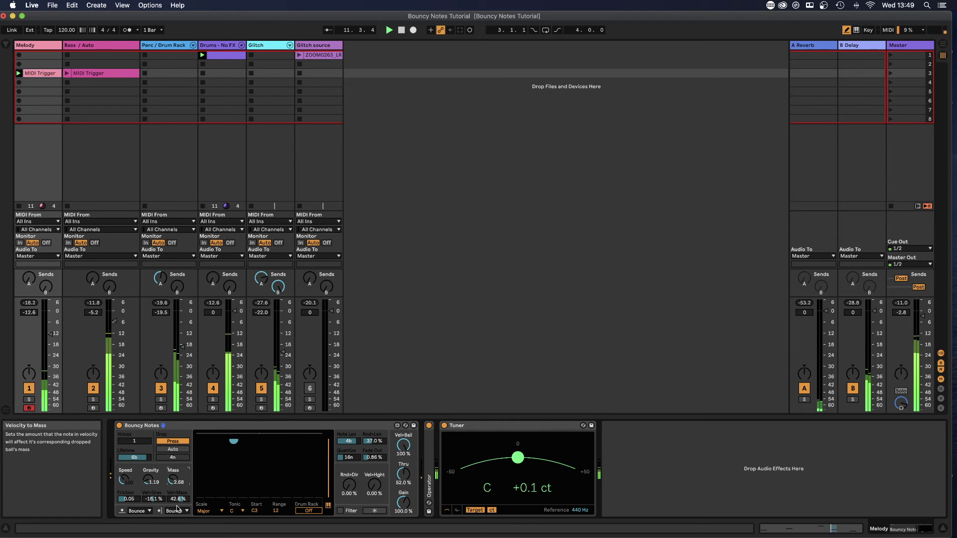
Set Friction to 0.01, Vel>Grav to 10.0 %, Vel>Mass to 30.0 %, Rnd>Dir to 63.0 %, Voices to 9 and Vel>Hght to 71.7 %.
left_click_drag(129, 499, 130, 501)
left_click(158, 501)
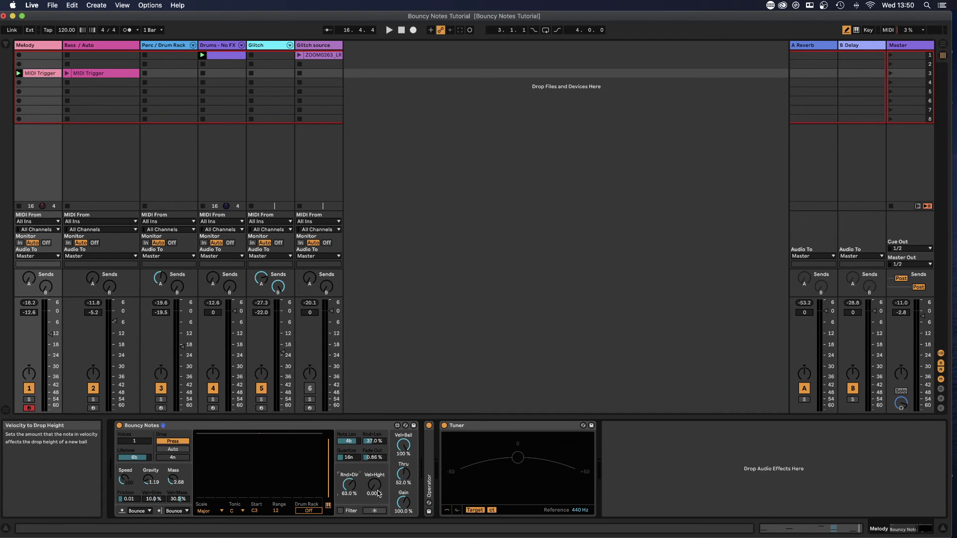
key("space")
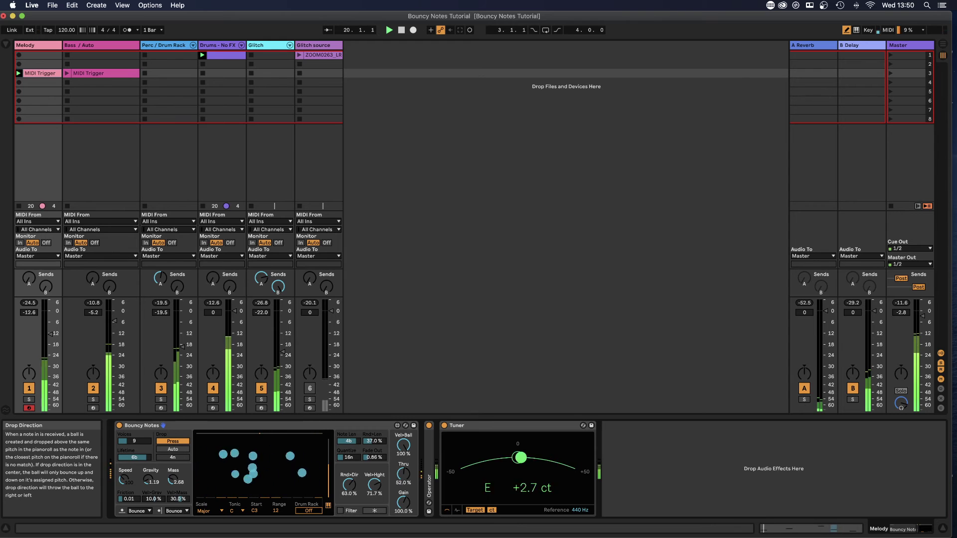
key("space")
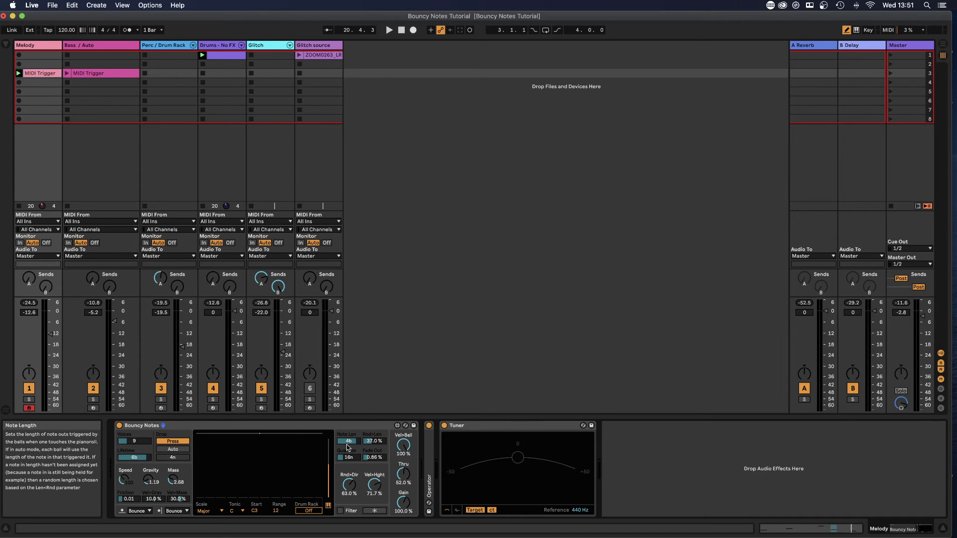
Set Bouncy Notes' Quantize to Free and, during playback, its Note Length to Auto.
left_click_drag(348, 458, 348, 473)
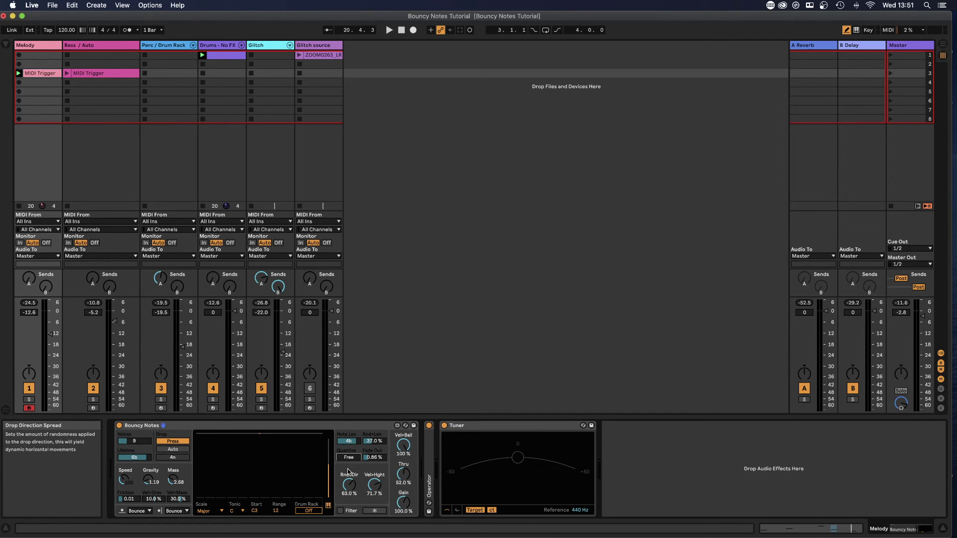
key("space")
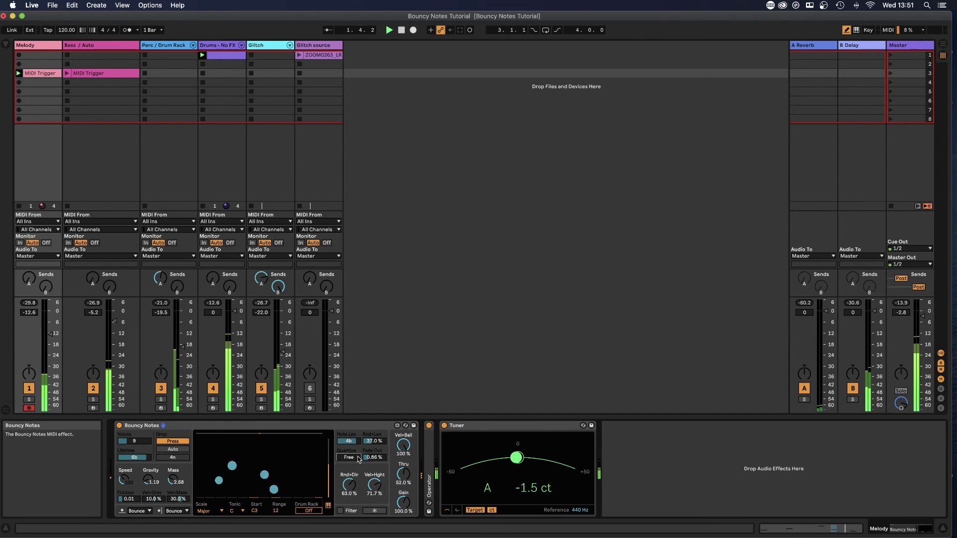
left_click_drag(348, 442, 349, 455)
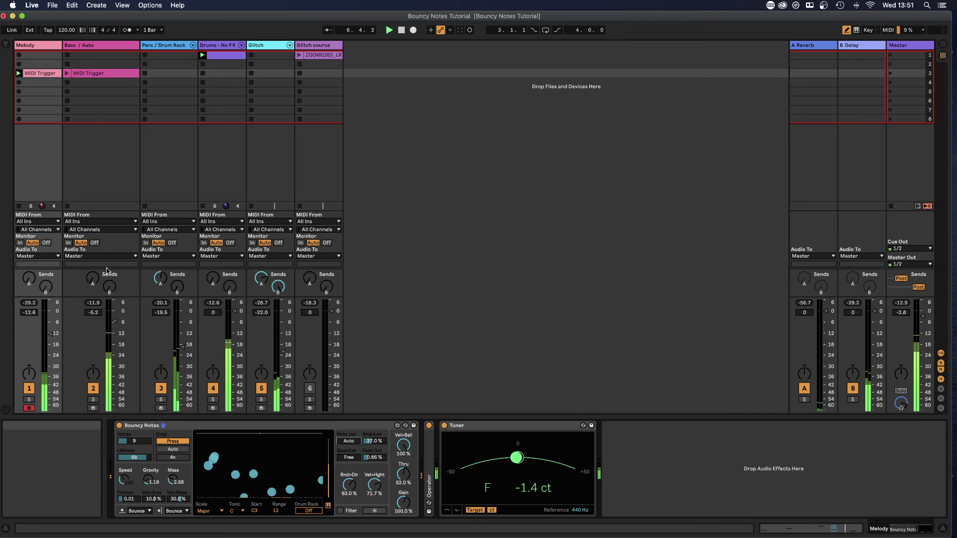
Record a short clip in the Melody track's fourth slot, delete it and restart playback without the MIDI Trigger clip.
left_click(20, 87)
left_click(20, 87)
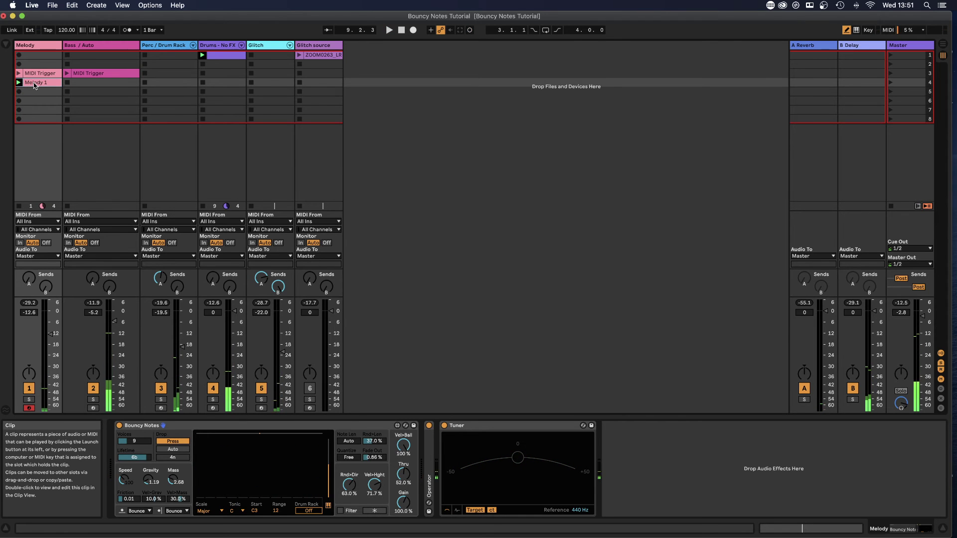
key("Delete")
key("space")
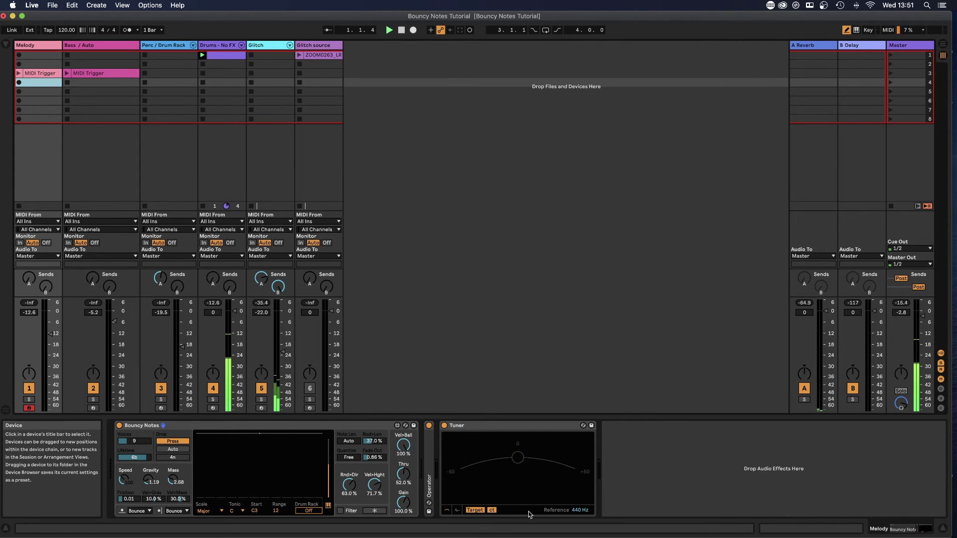
Enable Auto drop, try Note Lengths of 64n and 16n, and return to Auto with Rnd>Len at 62.2 %.
left_click(170, 450)
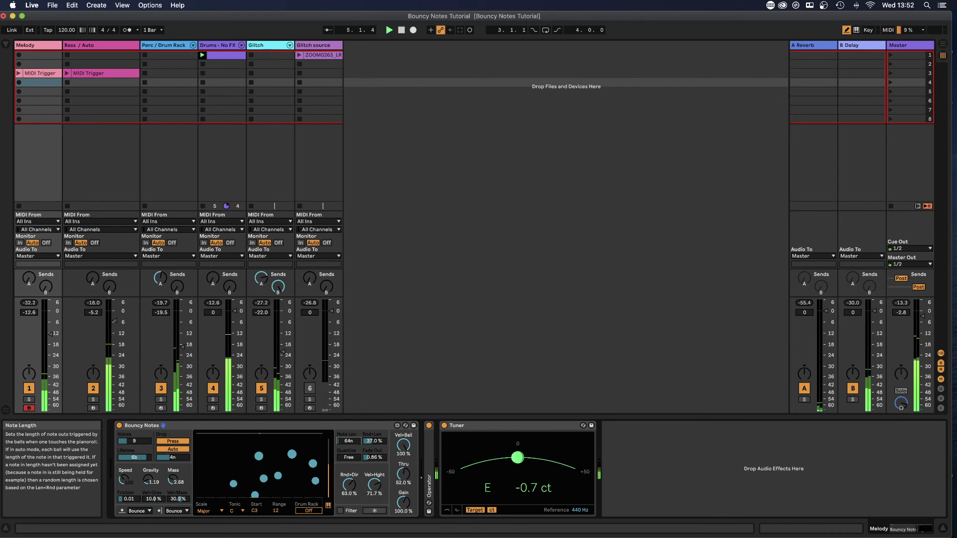
left_click_drag(348, 441, 348, 437)
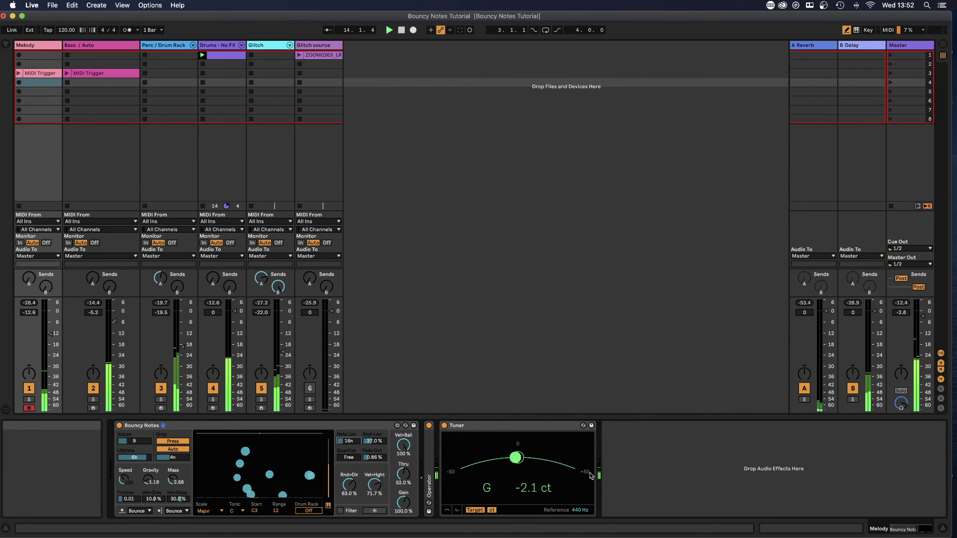
left_click_drag(348, 441, 348, 461)
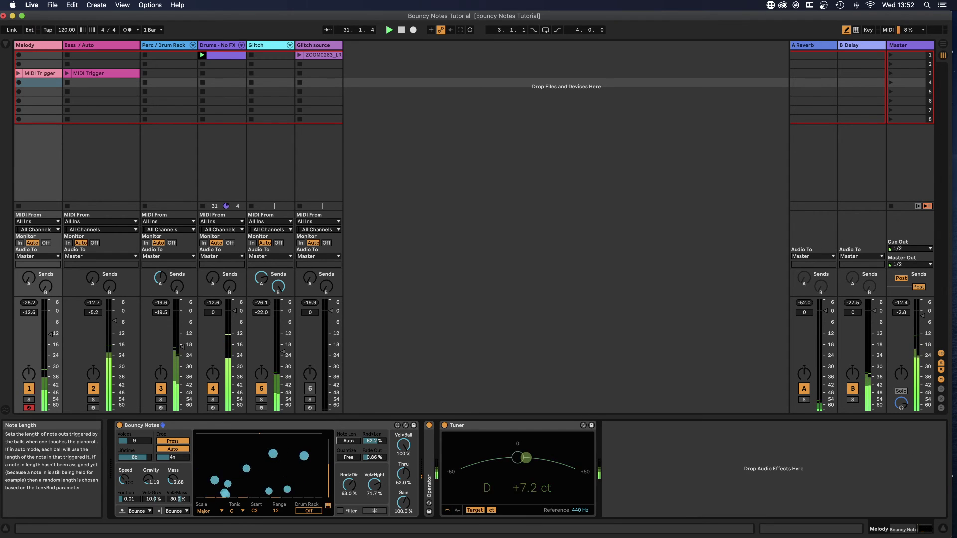
Solo the Melody track during playback and set Bouncy Notes' Quantize to 16n and Note Length to 2n.
left_click_drag(349, 441, 349, 436)
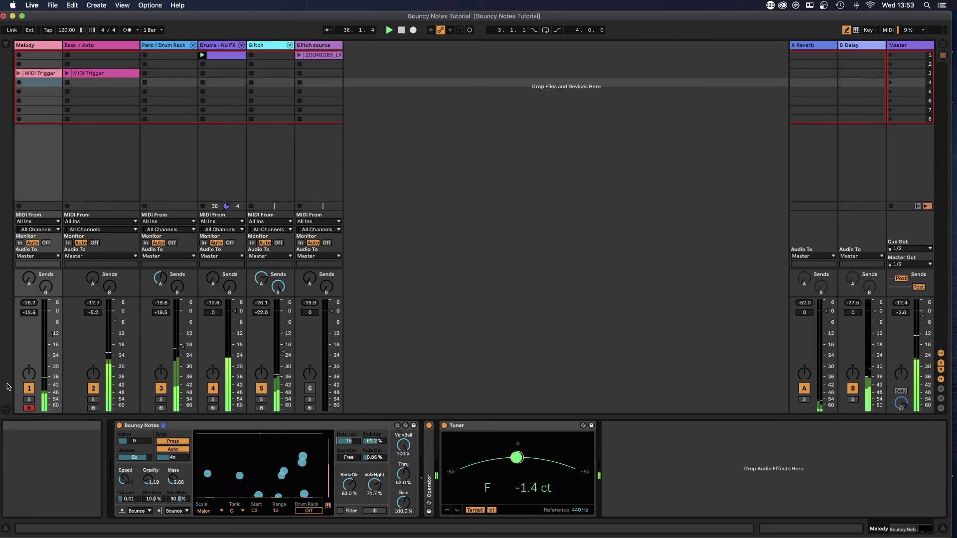
left_click(26, 399)
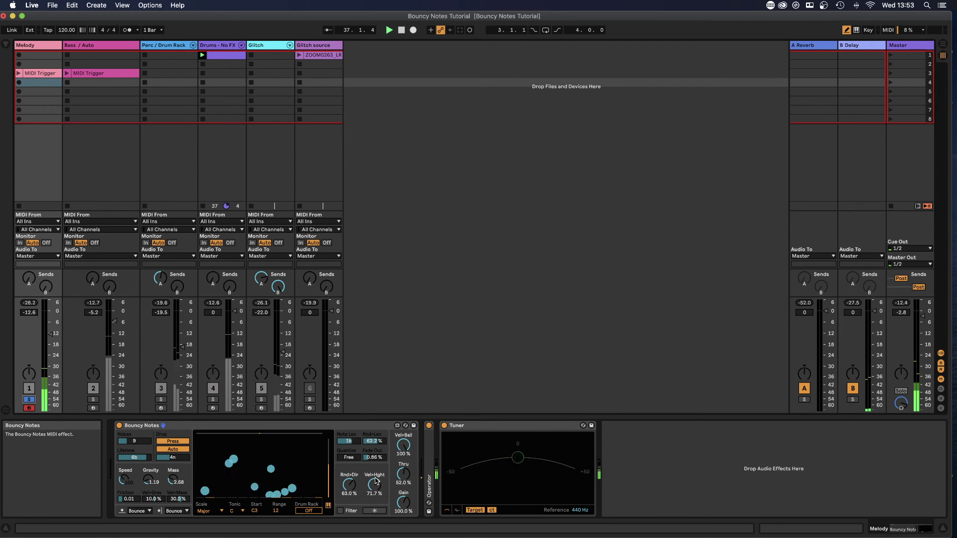
left_click_drag(354, 459, 354, 451)
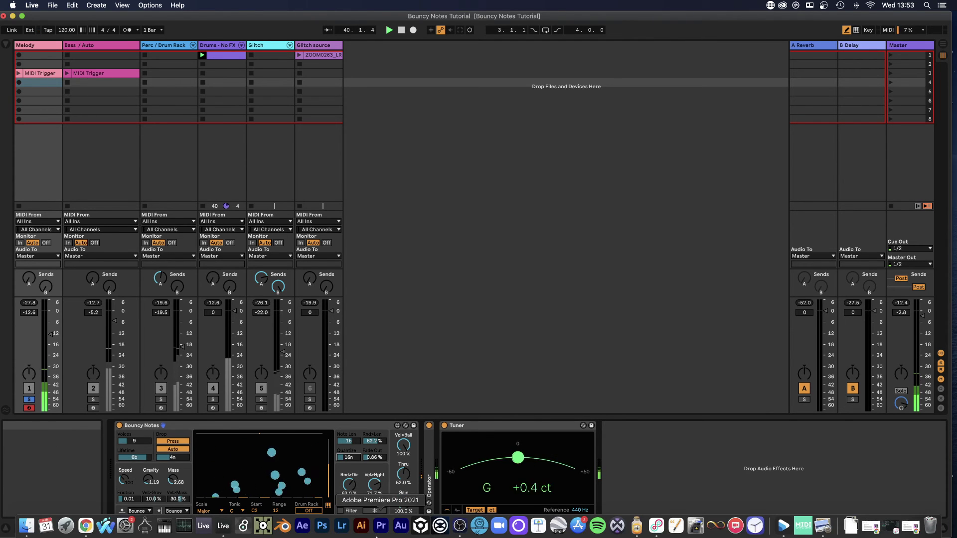
mouse_move(349, 441)
left_mouse_down()
mouse_move(348, 433)
mouse_move(348, 449)
left_mouse_up()
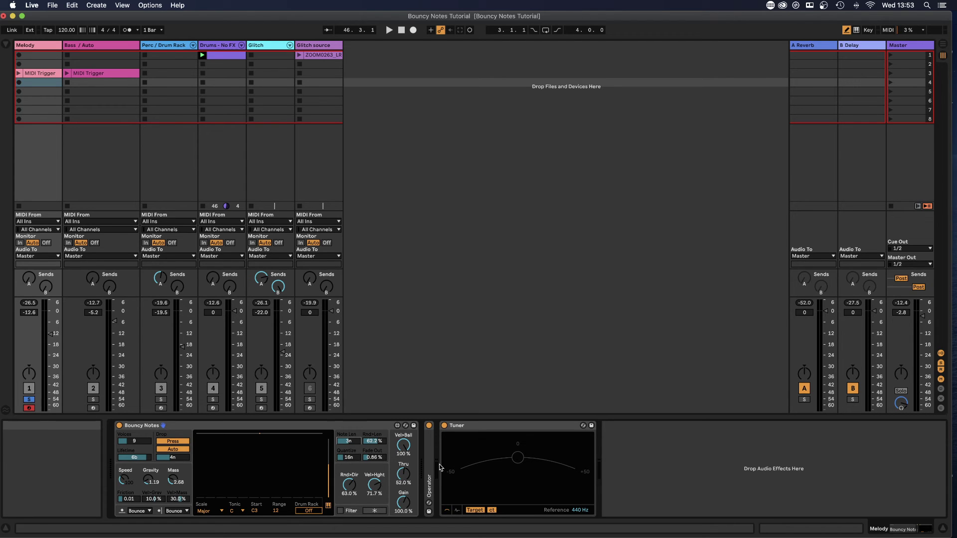
Expand and re-collapse the Operator device, restart playback and set Bouncy Notes' Fade Out to 1.07 %.
double_click(429, 438)
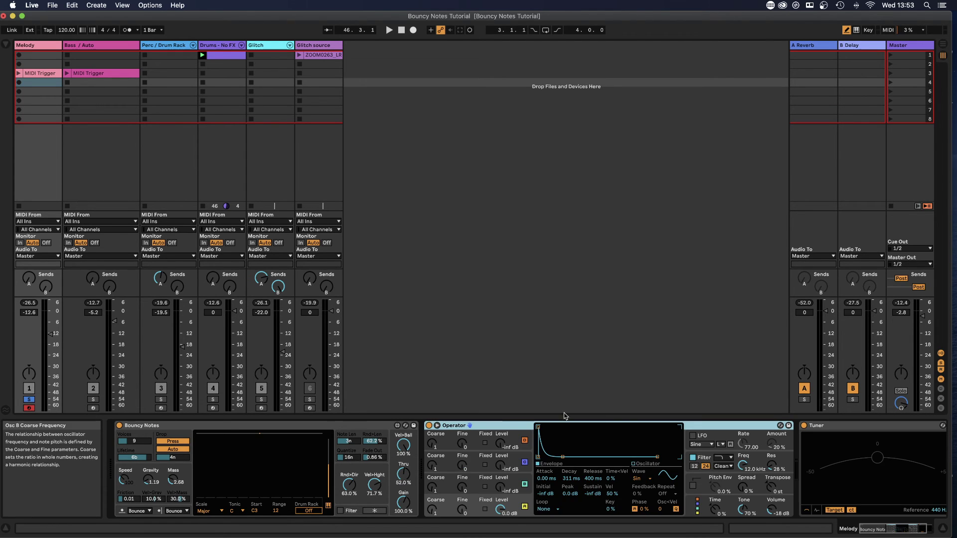
double_click(518, 426)
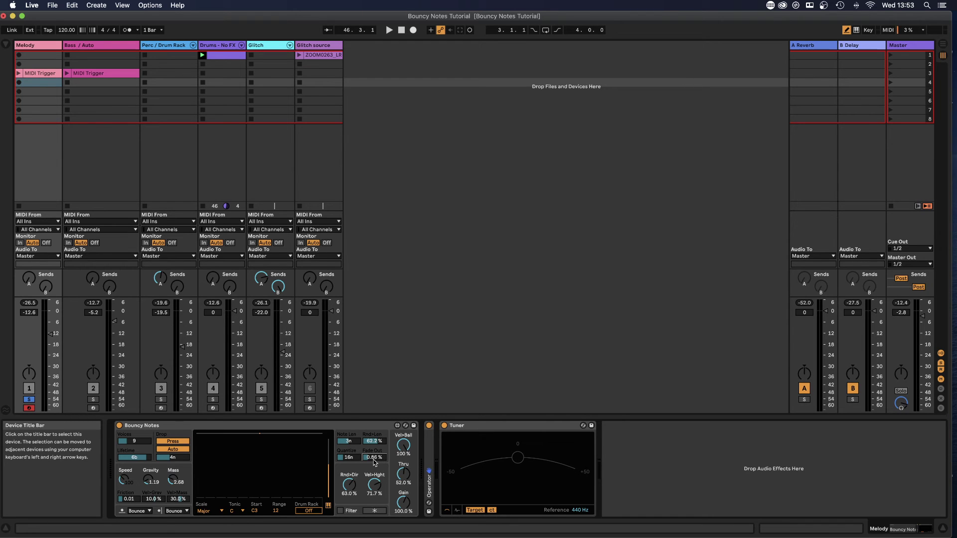
key("space")
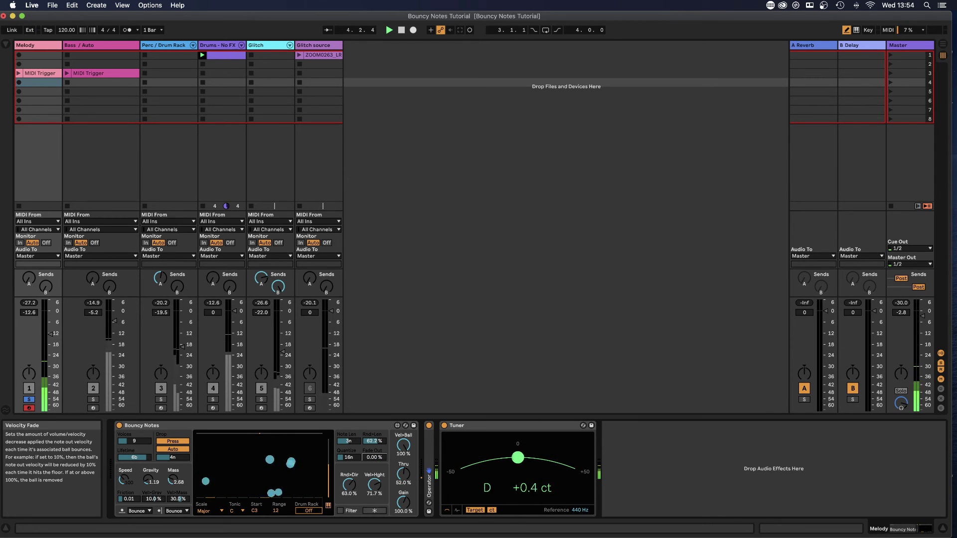
left_click_drag(374, 458, 374, 457)
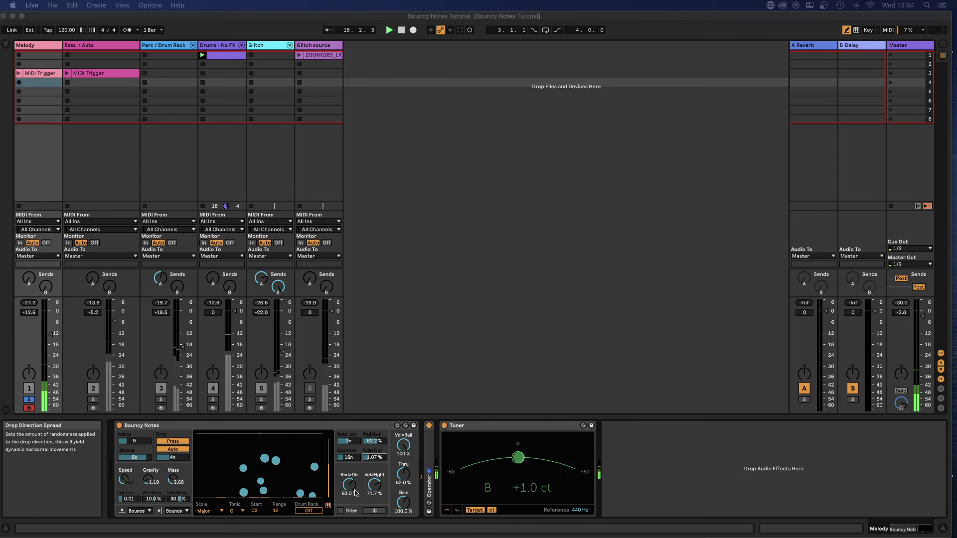
Try Rnd>Dir at 0.00 % and 100 % while balls drop, and settle on 58.3 %.
left_click_drag(352, 490, 352, 523)
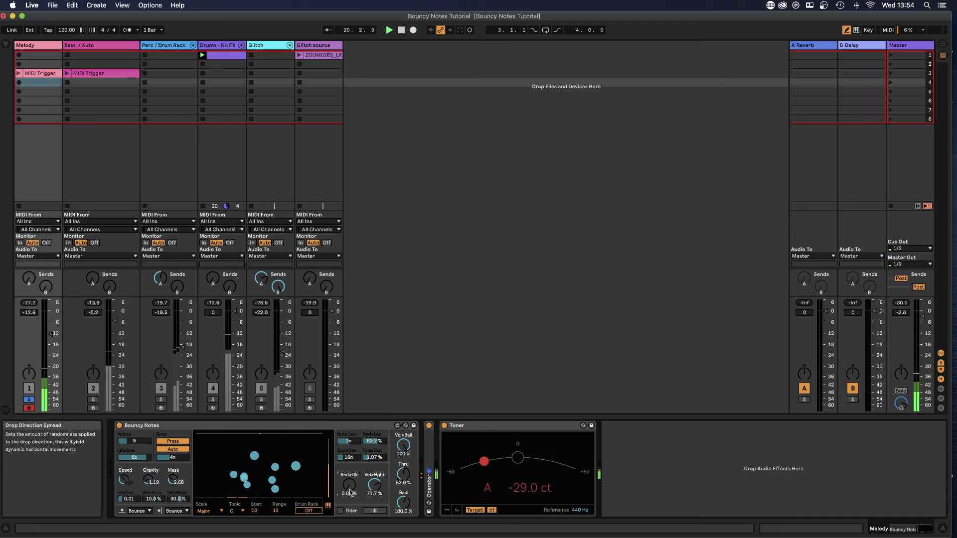
left_click_drag(351, 493, 351, 468)
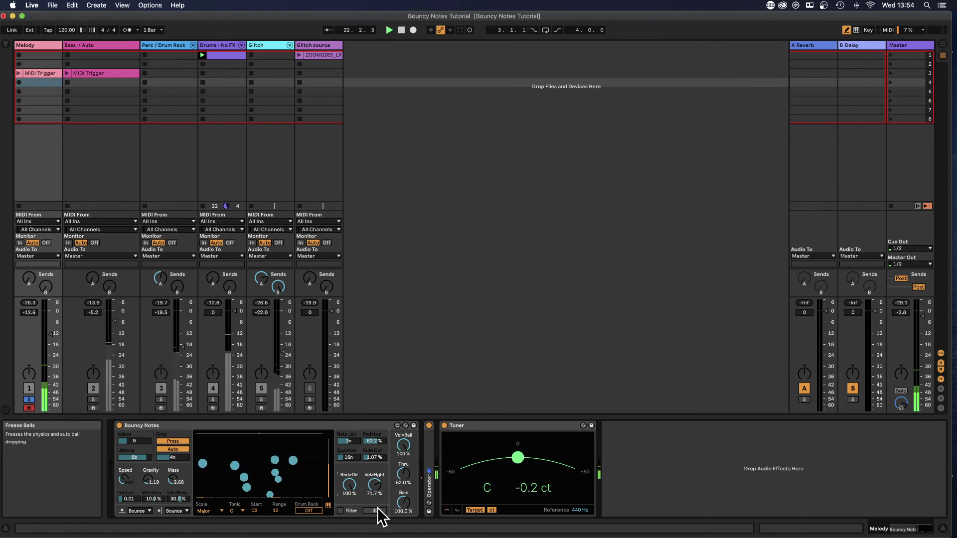
left_click_drag(350, 484, 351, 504)
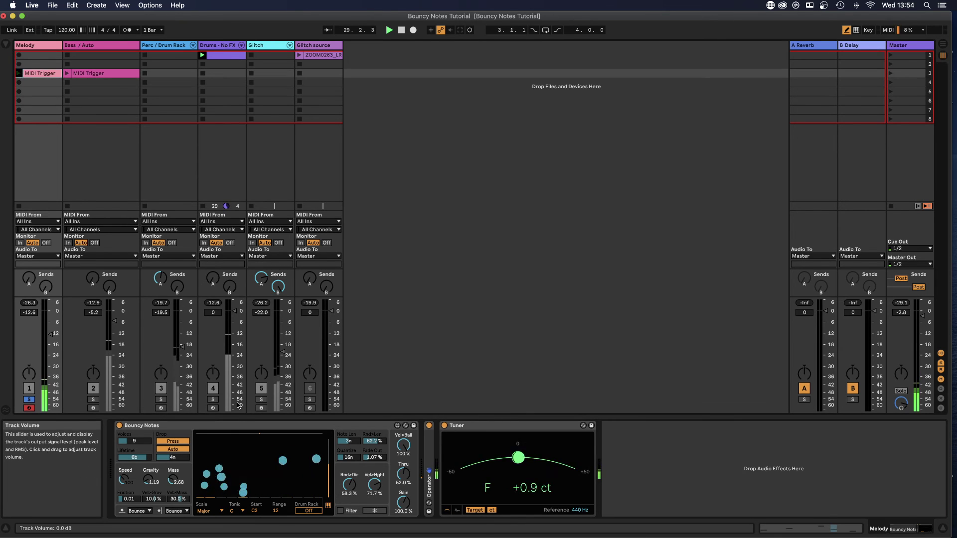
Turn off Auto drop, enable Filter in Bouncy Notes and start playback of the MIDI Trigger clip.
left_click(174, 450)
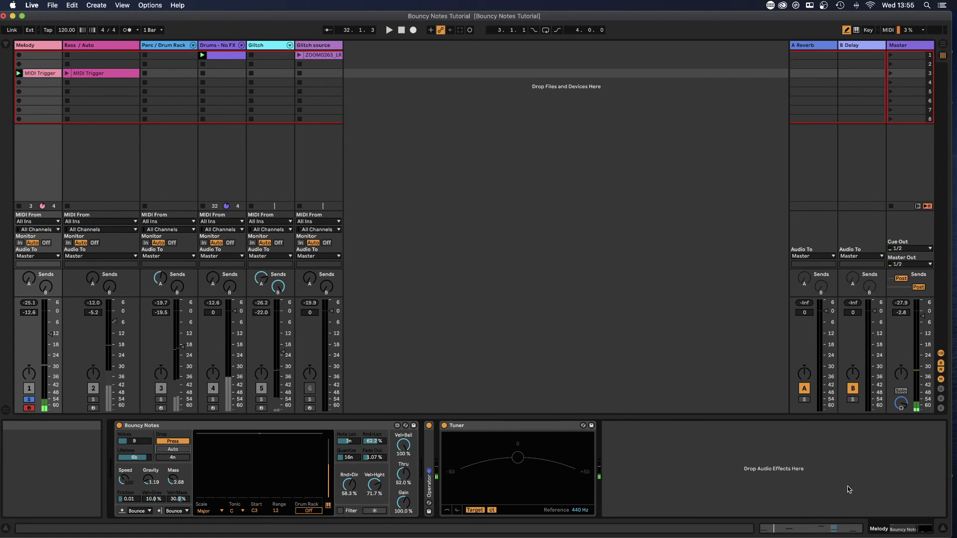
left_click(341, 510)
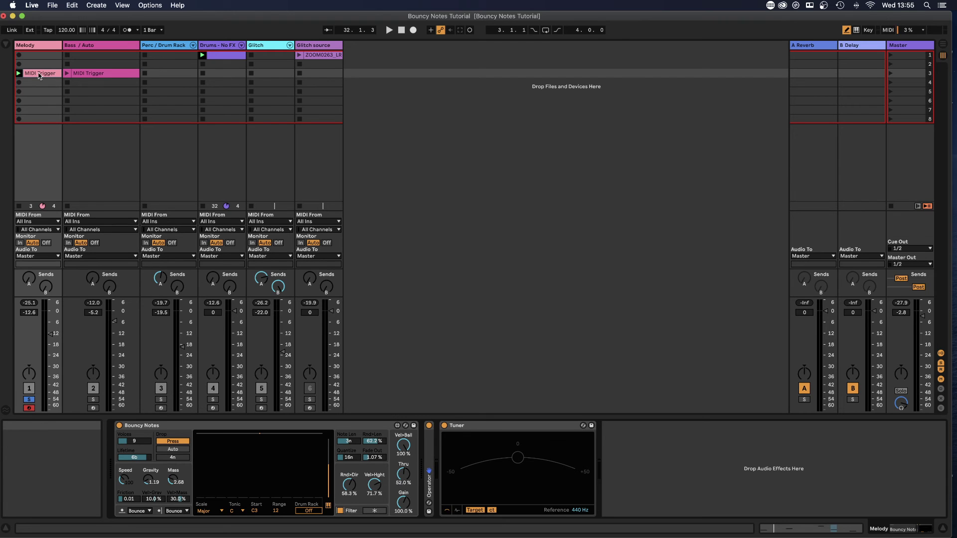
key("space")
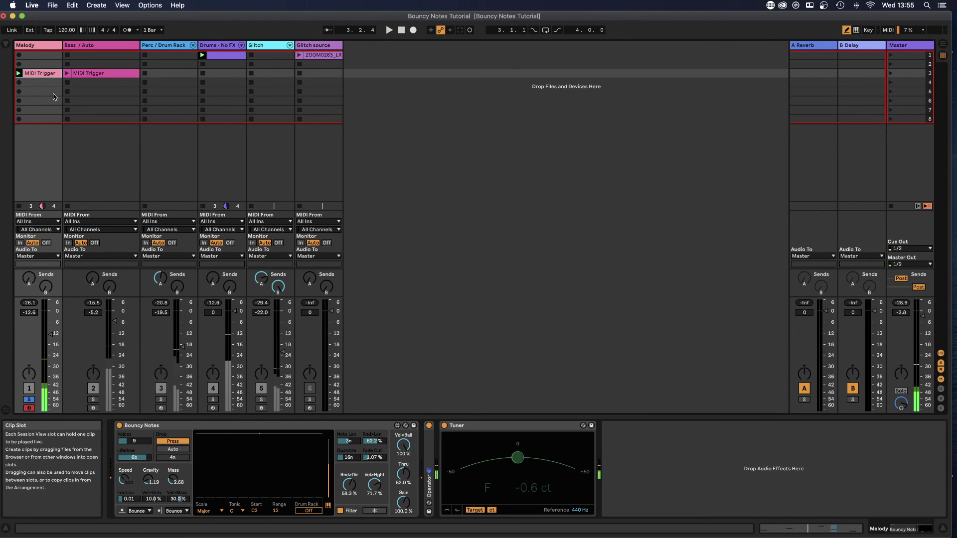
Open the MIDI Trigger clip's notes, turn off Fold and add an A#3 note at 1.1.3.
key("shift+Tab")
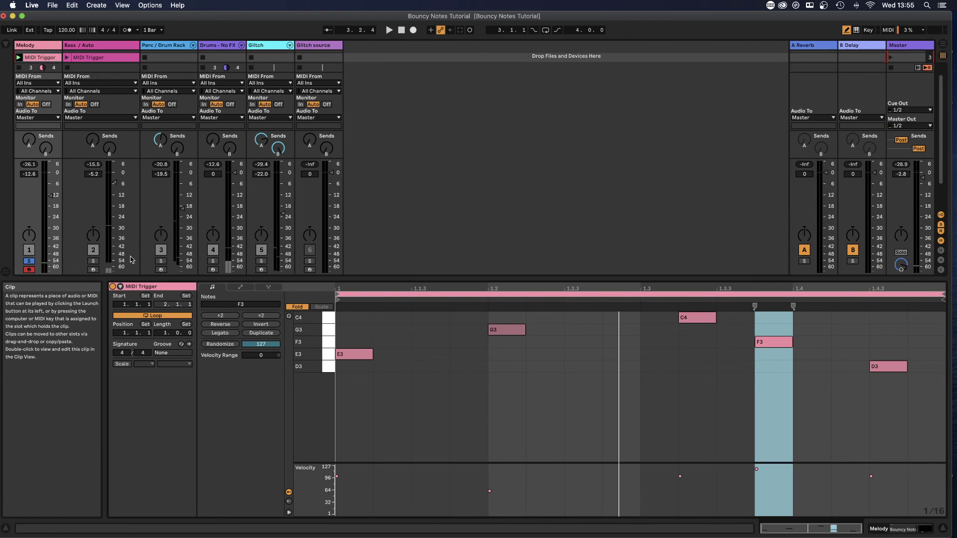
left_click(291, 306)
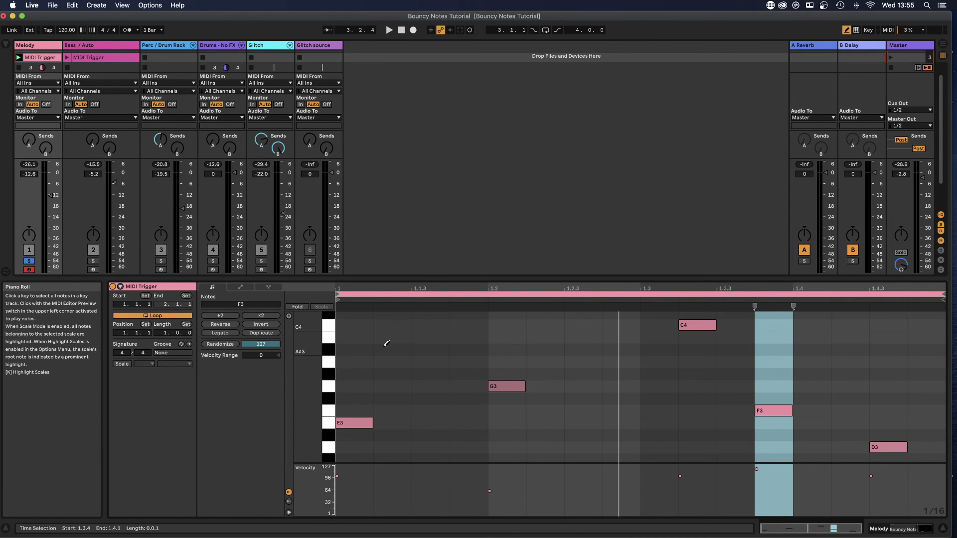
left_click(430, 349)
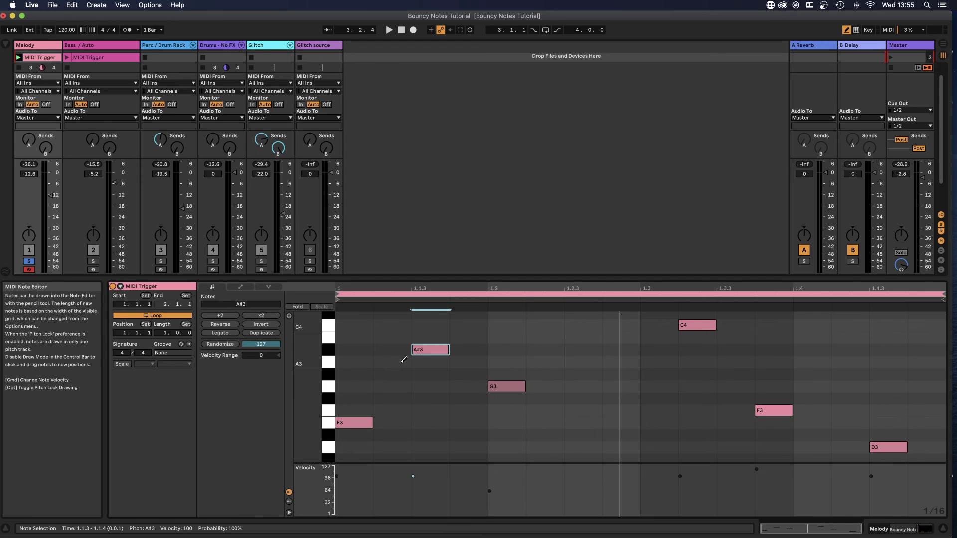
Return to the Melody track's devices and compare Bouncy Notes' Filter off and on during playback, leaving it off.
left_click(27, 44)
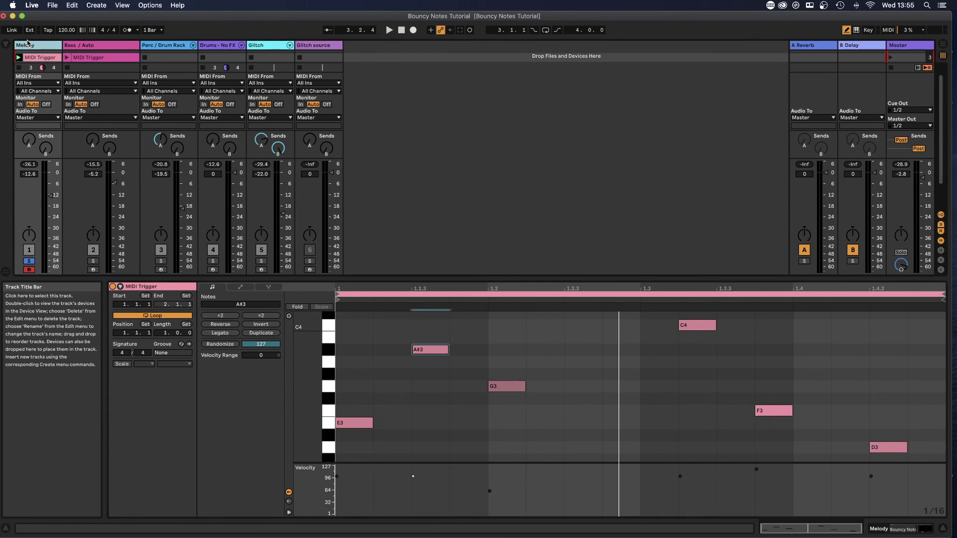
double_click(27, 43)
left_click(342, 511)
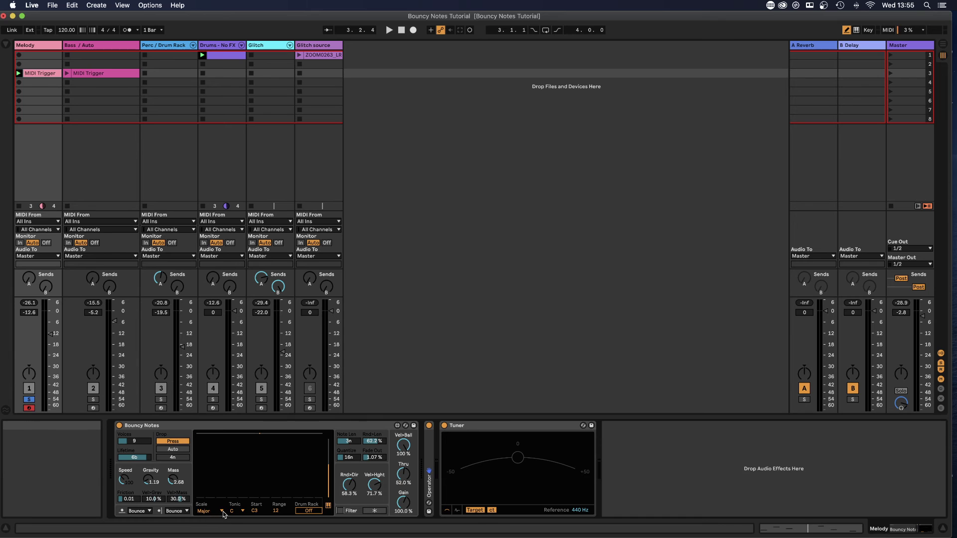
key("space")
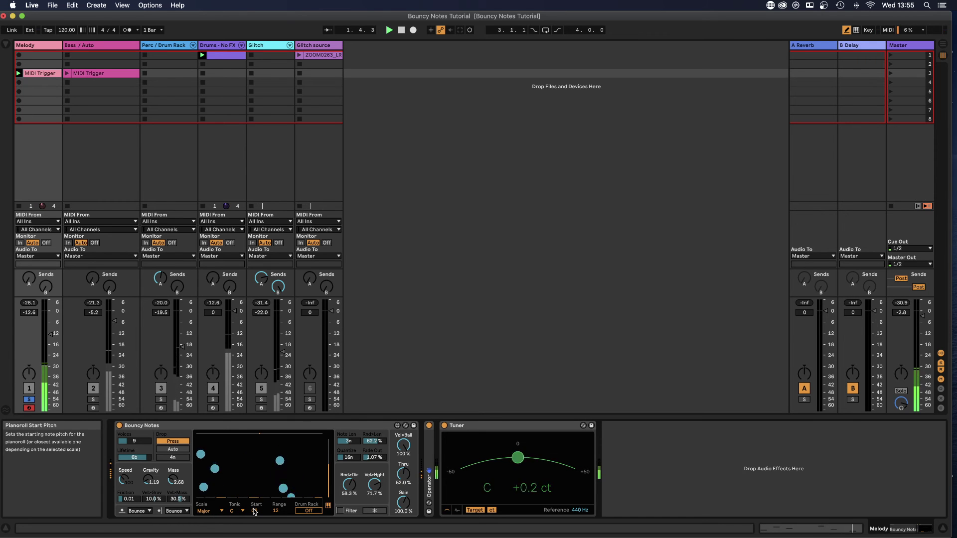
left_click(341, 511)
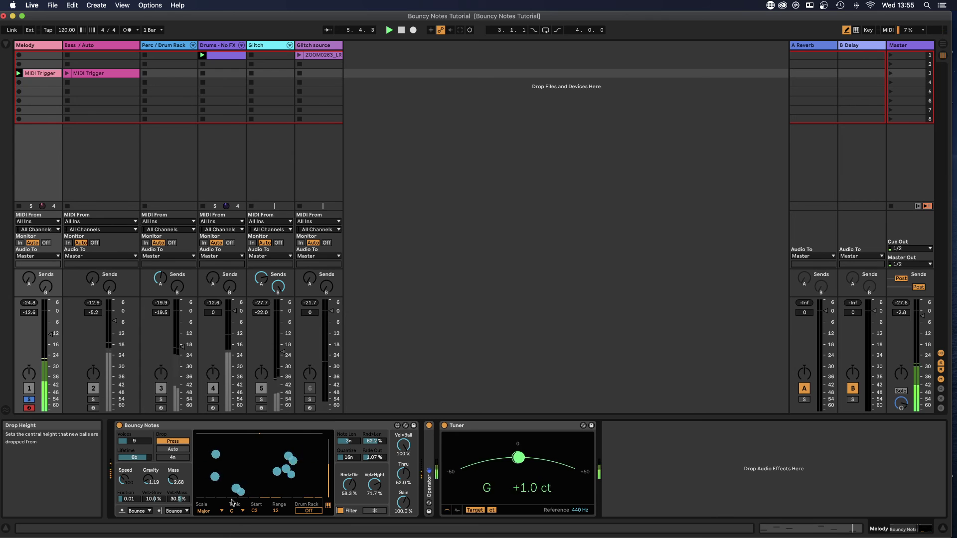
left_click(341, 512)
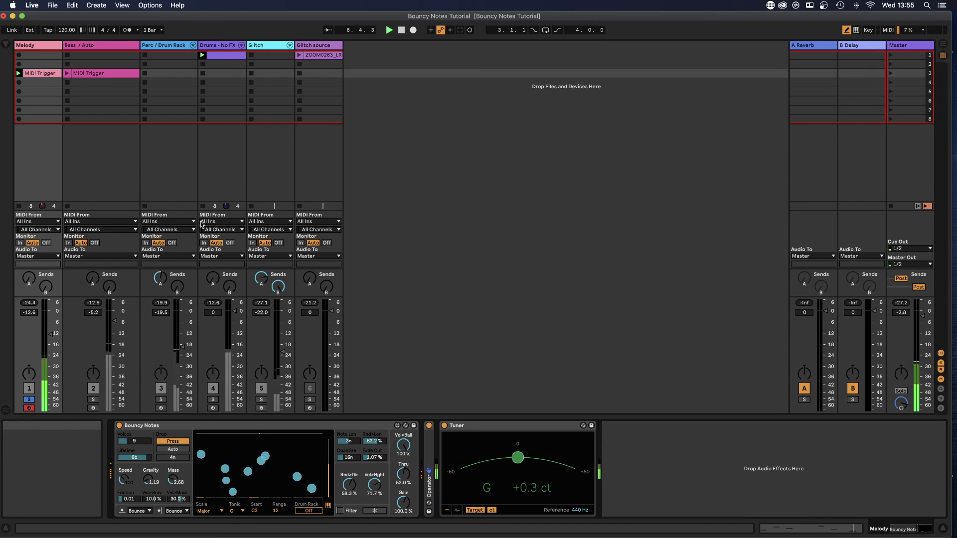
Stop playback, delete the A#3 note from the MIDI Trigger clip and return to the Melody track's devices.
key("space")
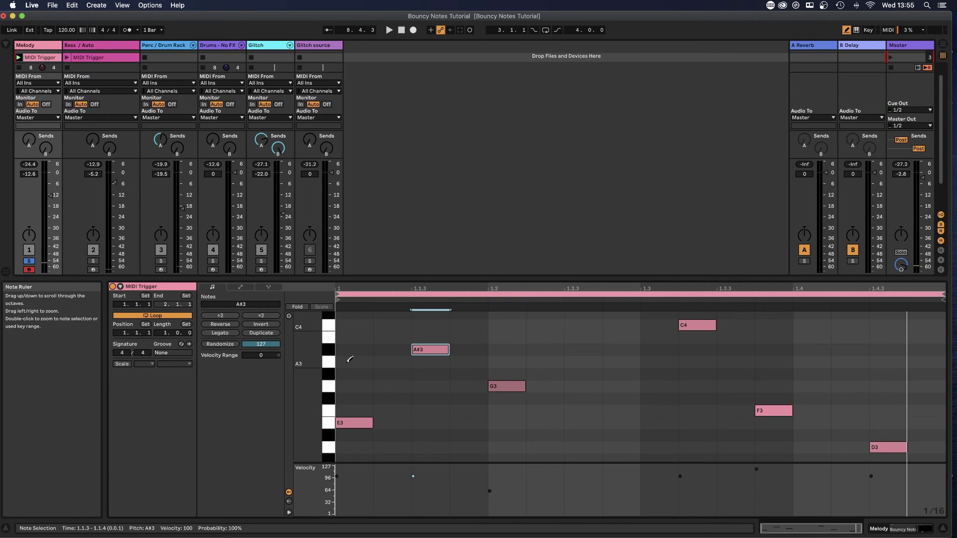
left_click(431, 350)
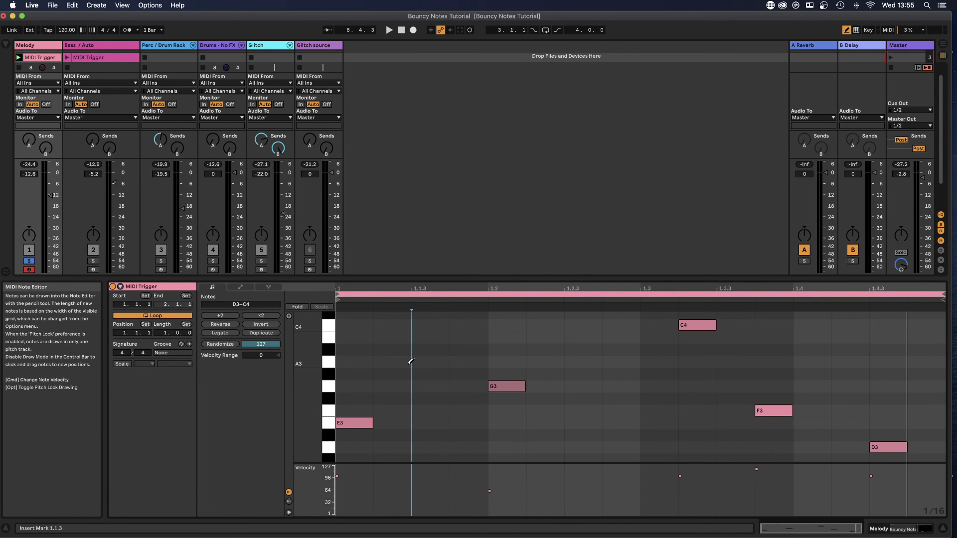
double_click(45, 45)
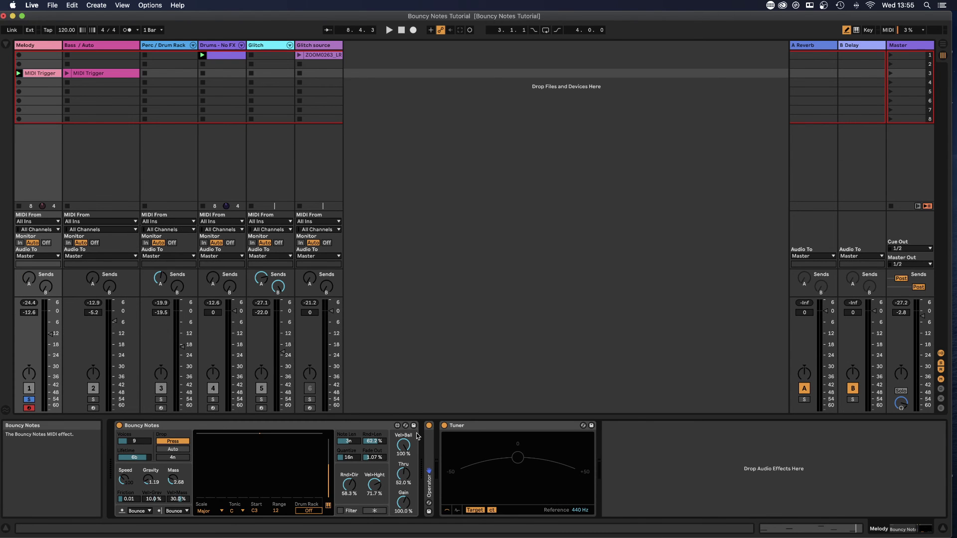
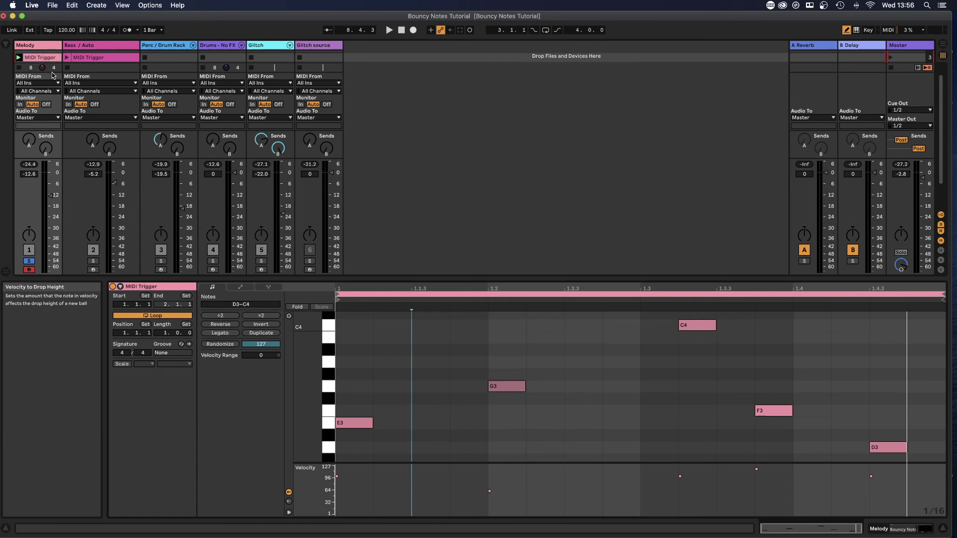
Reopen the MIDI Trigger clip, turn off Draw Mode and slightly raise the G3 note's velocity.
double_click(53, 75)
scroll(327, 367, "down", 3)
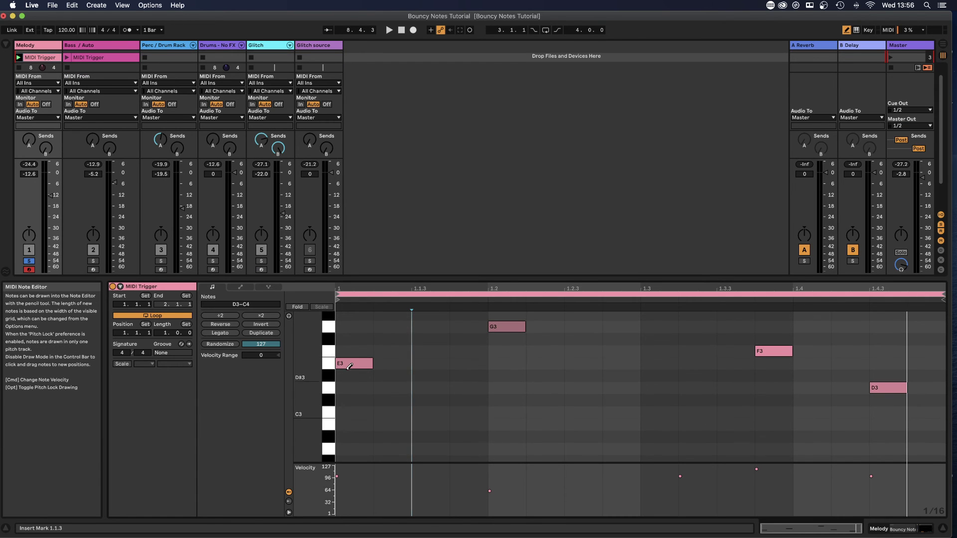
left_click(327, 366)
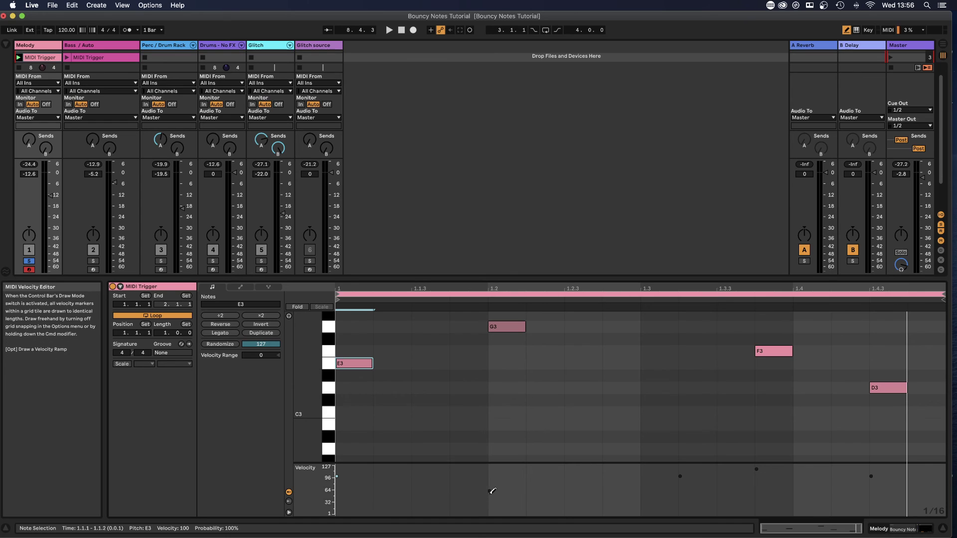
key("b")
left_click(490, 491)
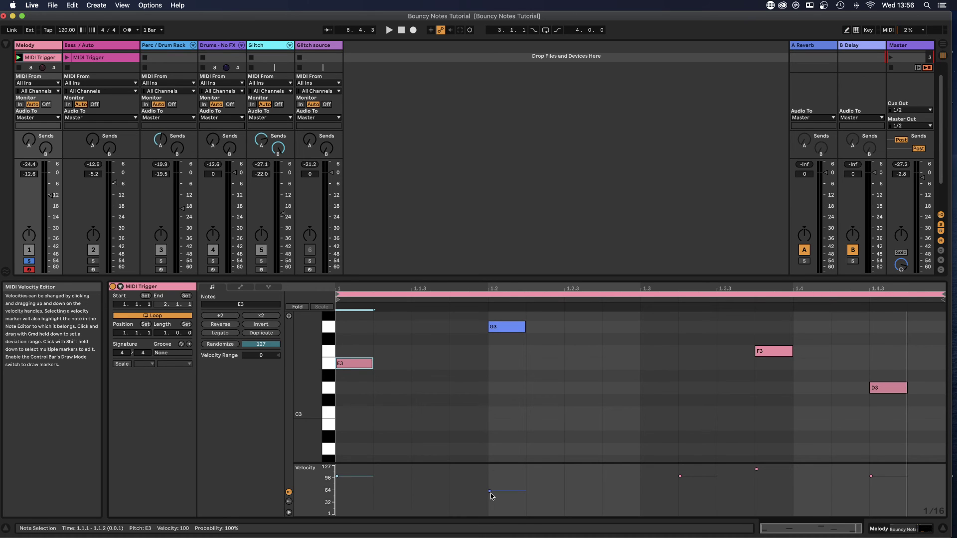
left_click_drag(490, 491, 489, 488)
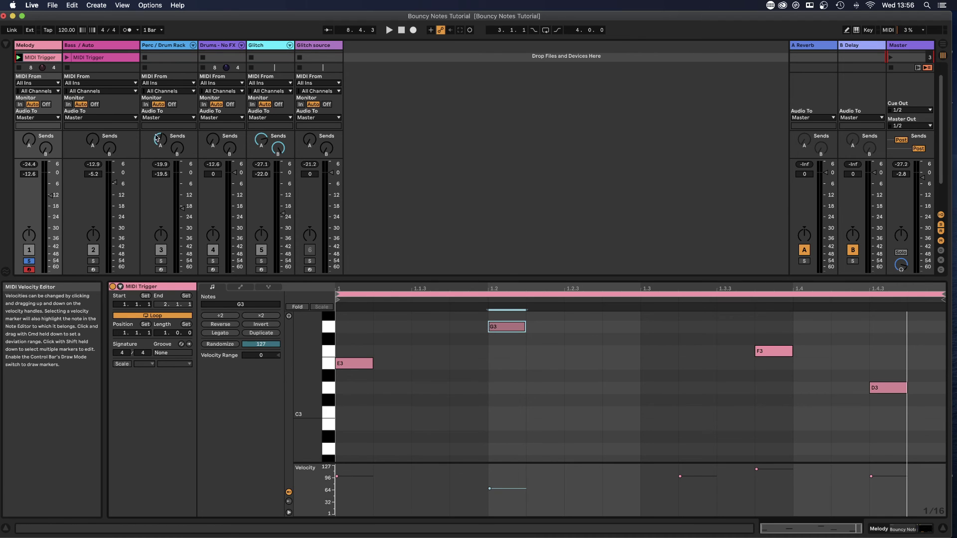
In the Melody track's Bouncy Notes, try Vel>Ball at 0.00 % before restoring 100 %, set Thru to 100 % and start playback.
double_click(39, 46)
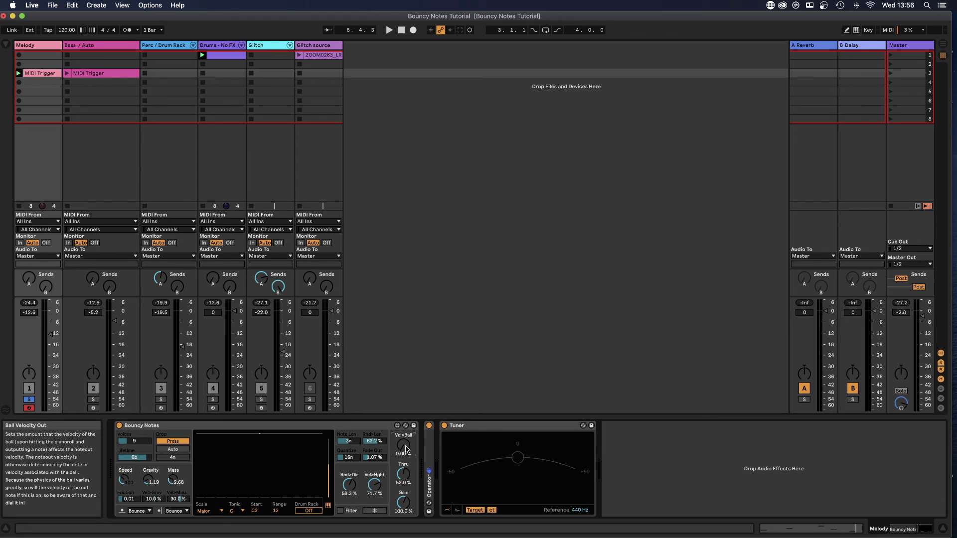
double_click(406, 449)
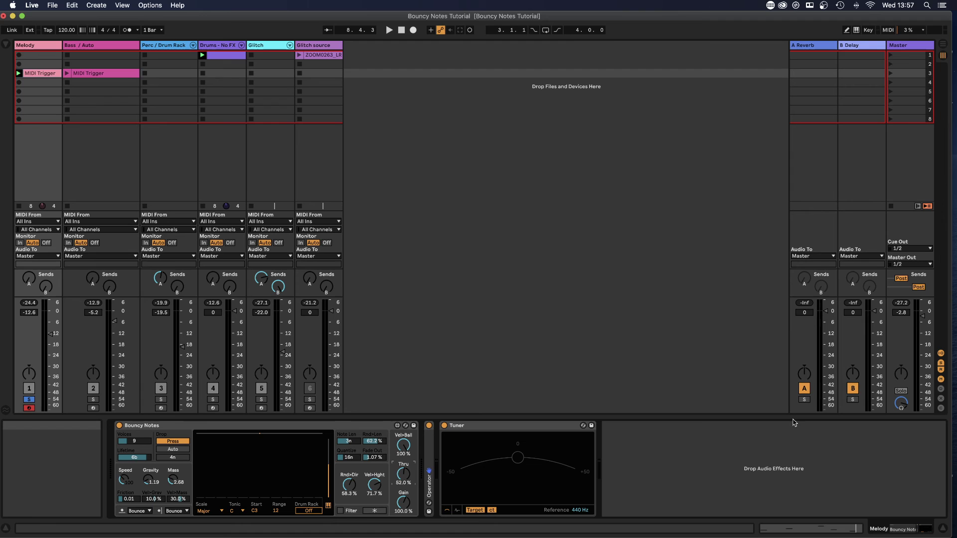
double_click(407, 480)
left_click_drag(407, 475, 406, 523)
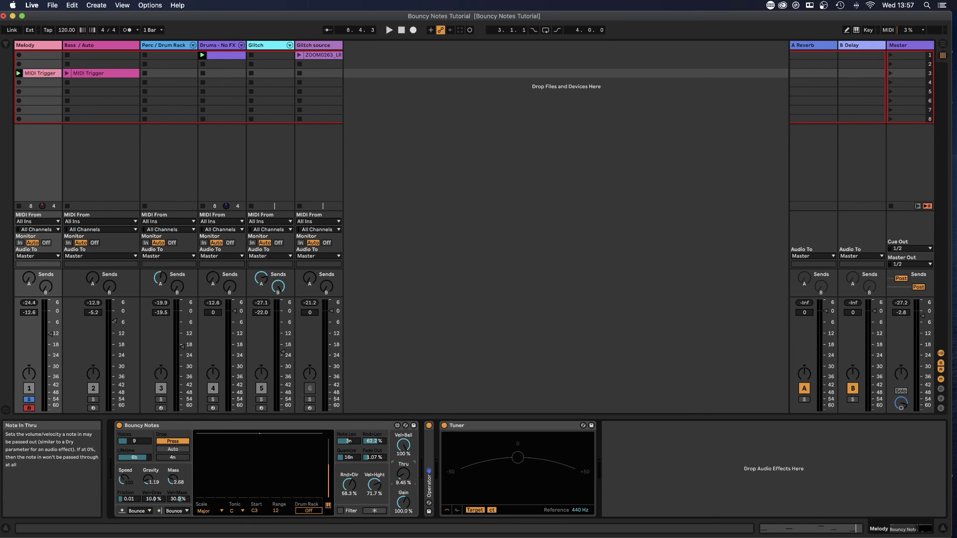
left_click_drag(405, 518, 405, 476)
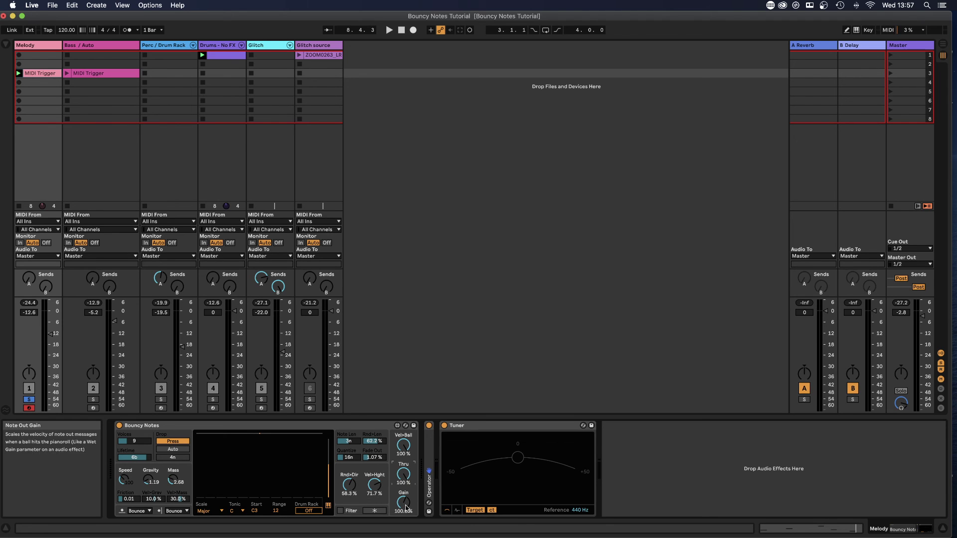
key("space")
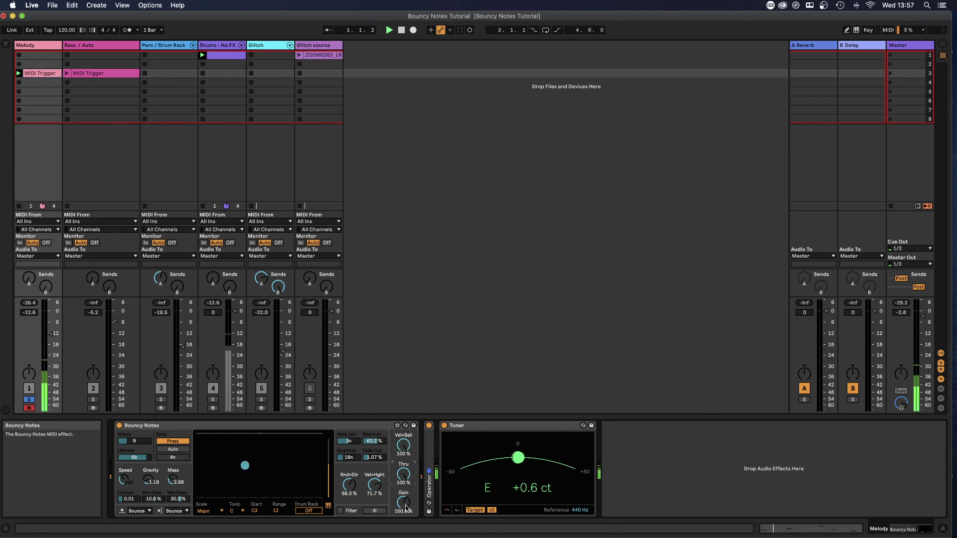
Set the Melody track's Bouncy Notes Vel>Ball to 33.1 %, Thru to 56.7 % and Gain to 154 %.
left_click_drag(405, 507, 403, 484)
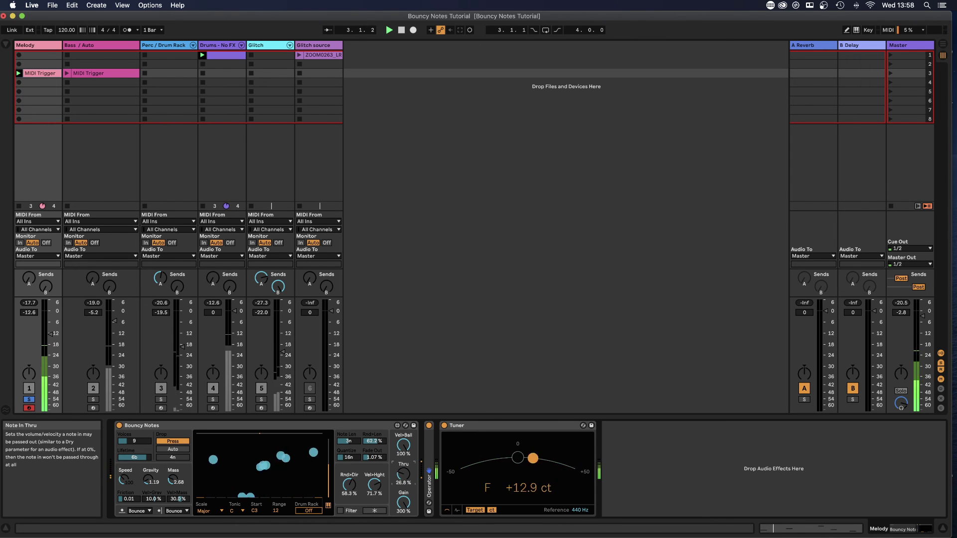
left_click_drag(403, 445, 404, 462)
left_click_drag(404, 502, 403, 513)
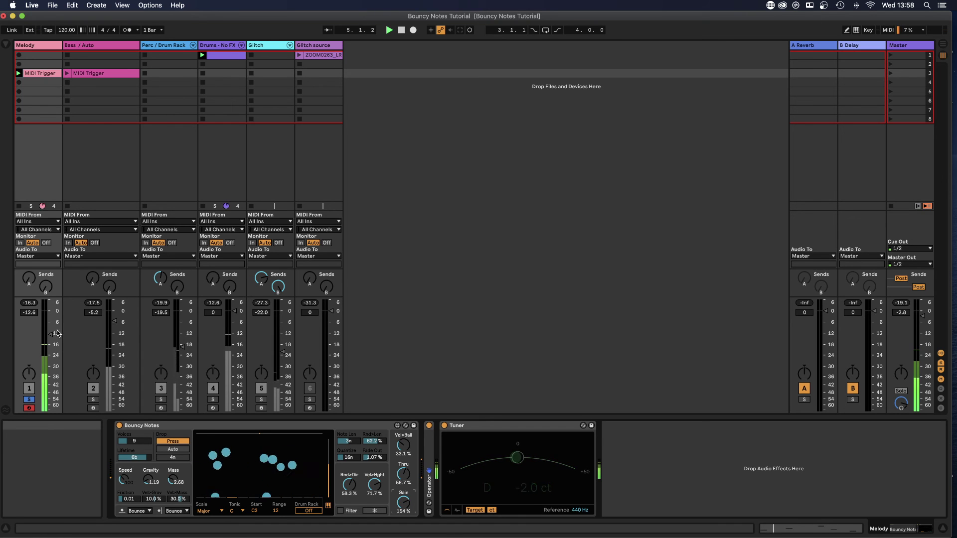
Raise the Melody track's A and B sends and take the track out of solo.
left_click_drag(28, 278, 29, 236)
left_click_drag(45, 292, 47, 293)
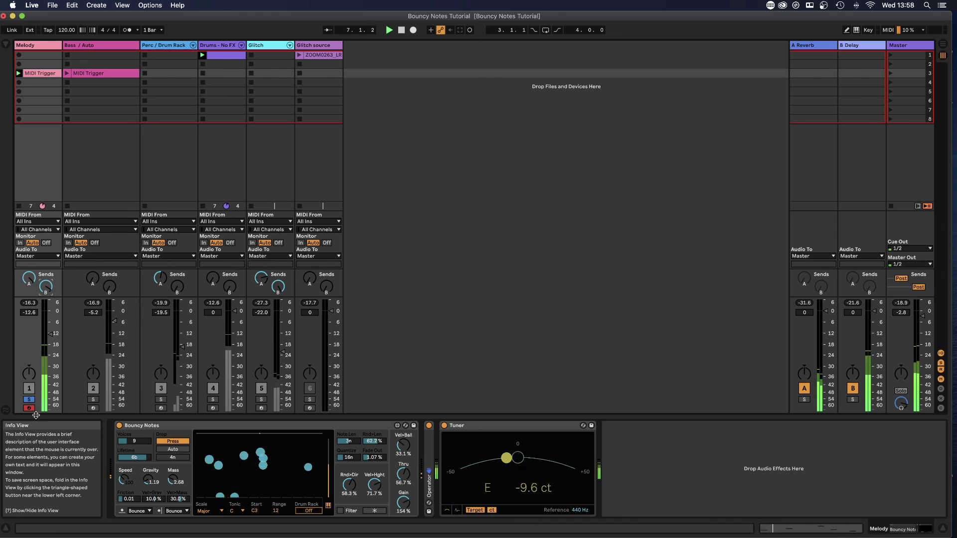
left_click(31, 400)
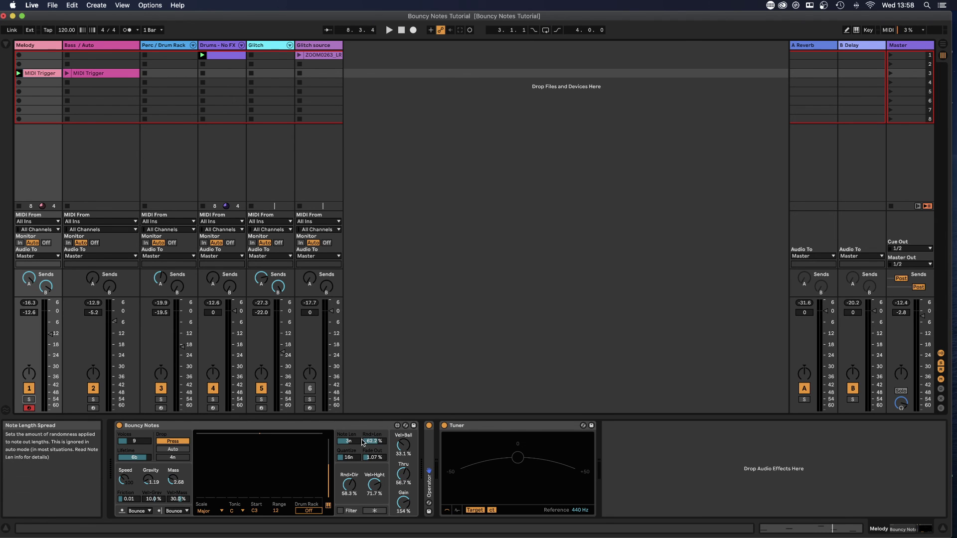
Open the Perc / Drum Rack track's devices, check Bouncy Notes' scale choices and compare its Drum Rack mode off and on, leaving it on.
left_click(178, 45)
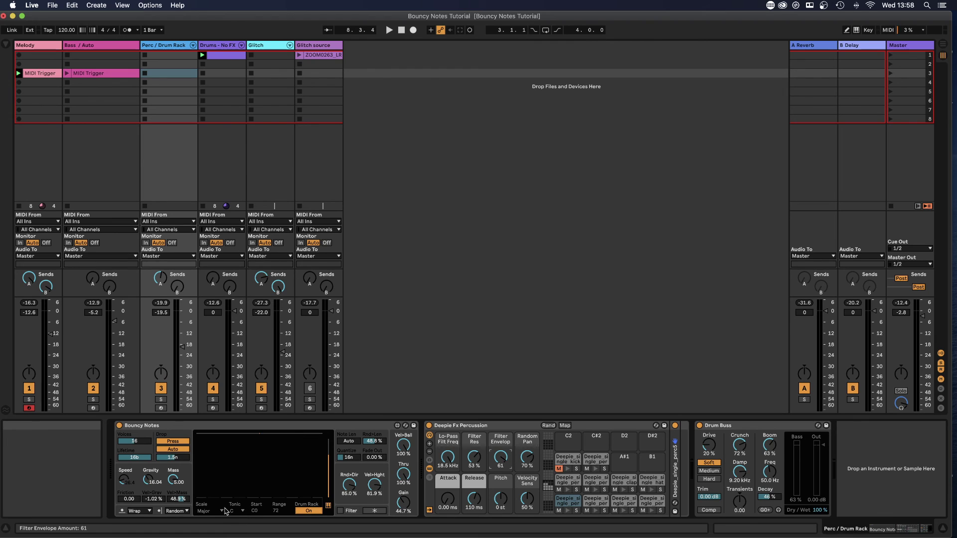
left_click(208, 515)
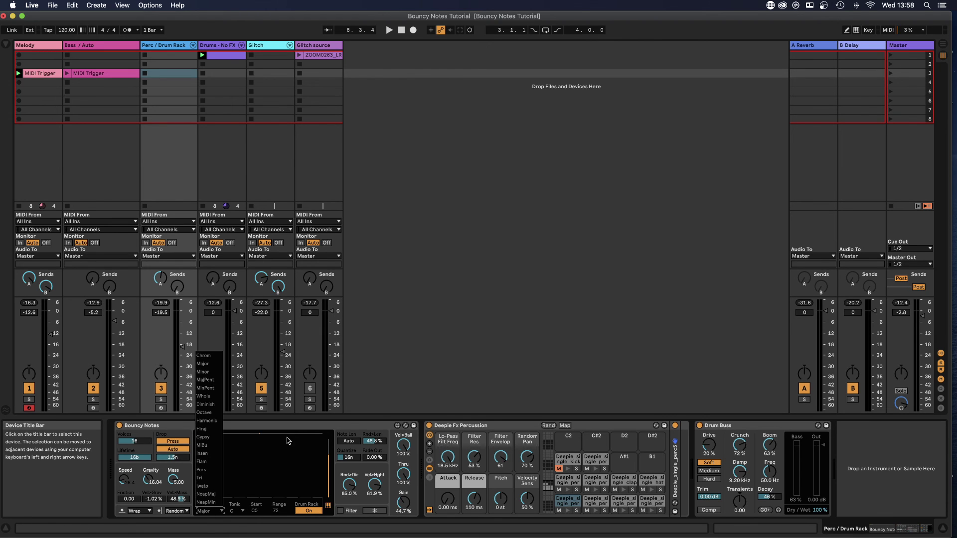
left_click(215, 537)
left_click(305, 511)
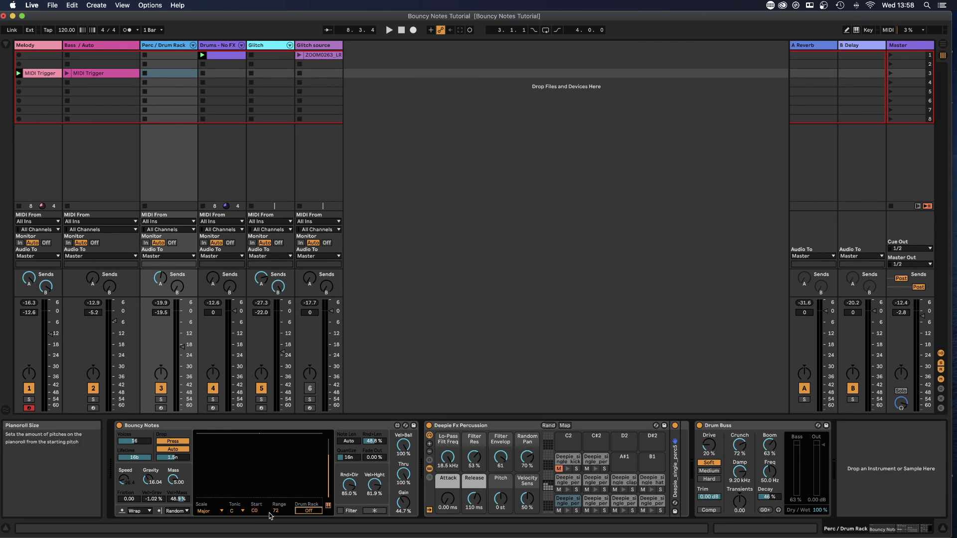
left_click(316, 514)
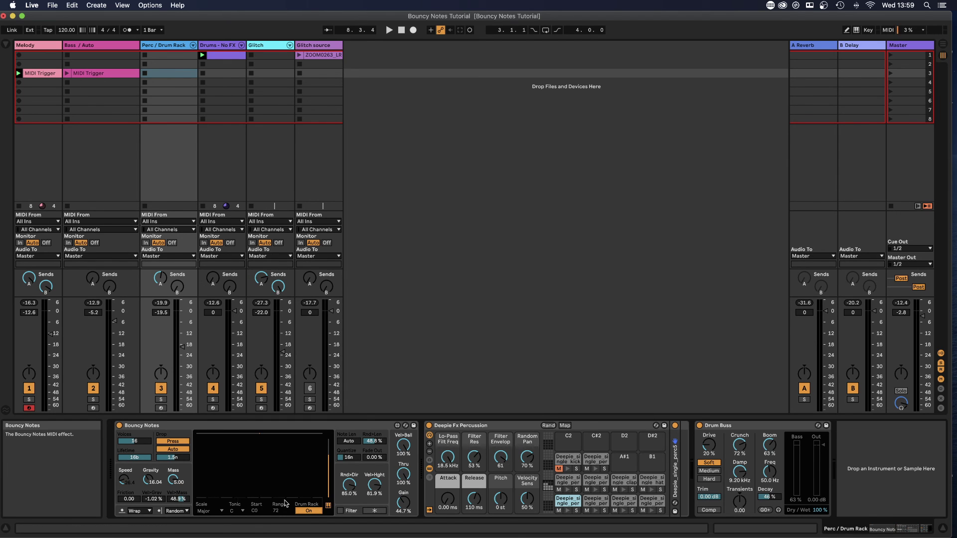
left_click(307, 511)
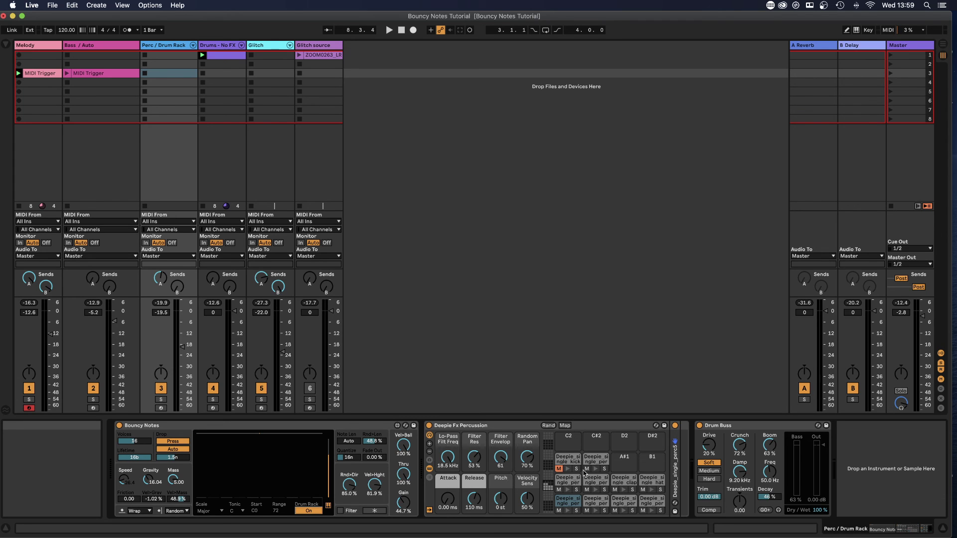
Start playback with the Perc / Drum Rack track soloed and delete the Deepie_single_kick sample from the G#1 pad.
key("space")
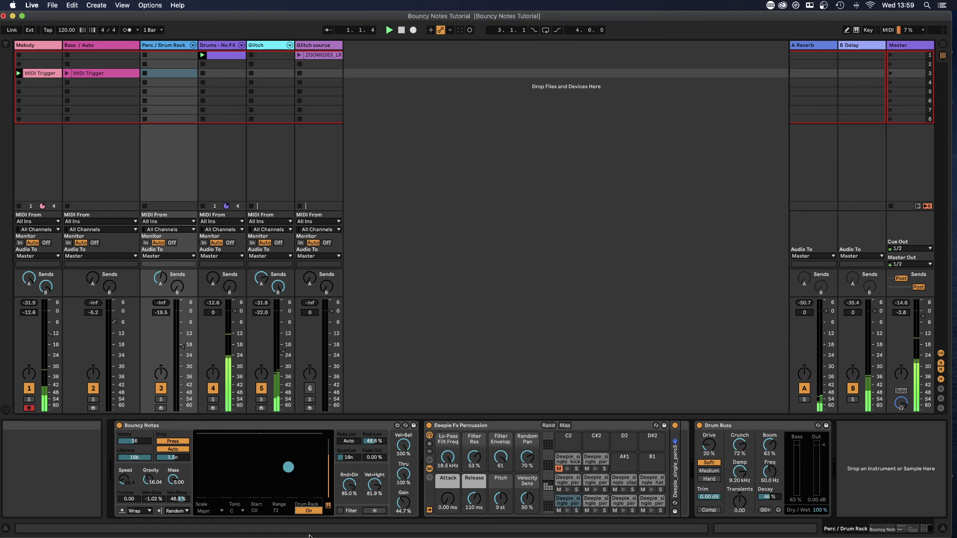
left_click(161, 399)
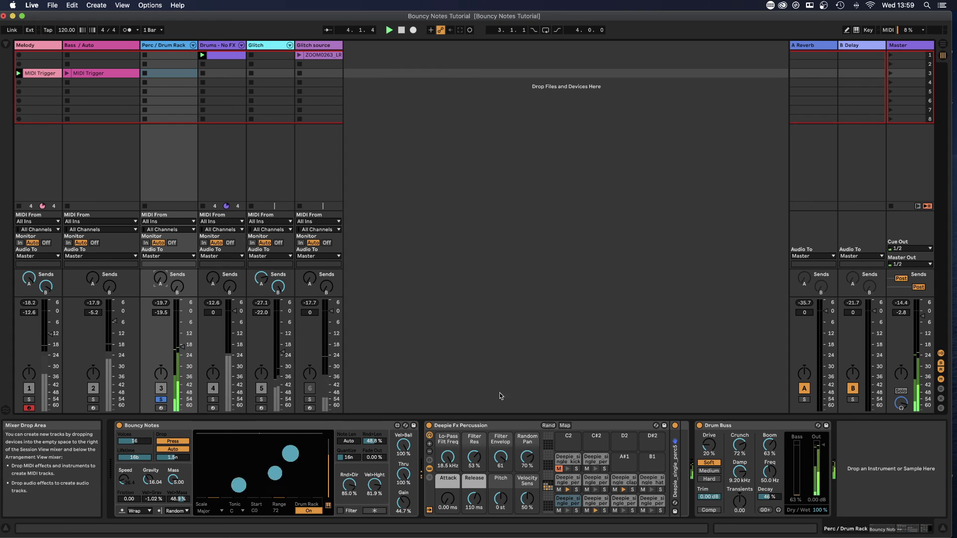
left_click(568, 462)
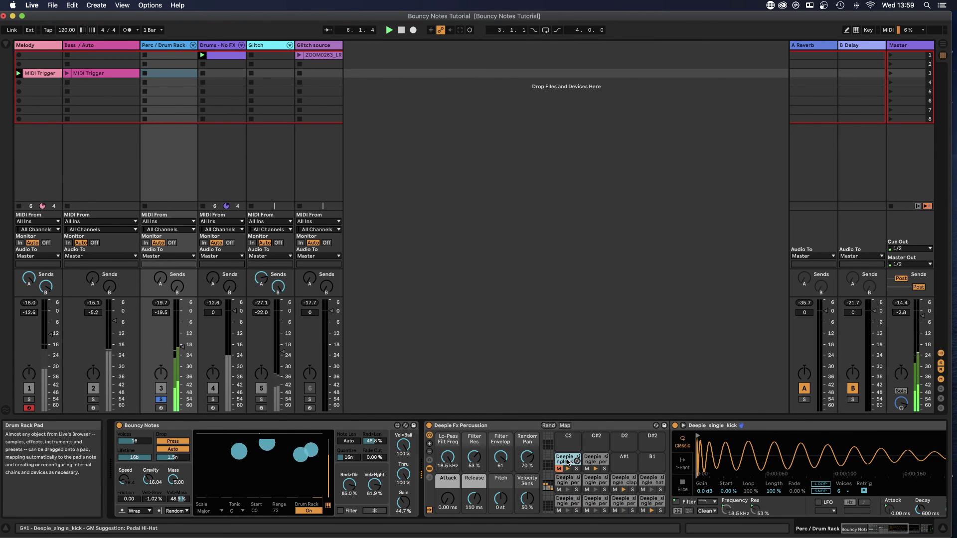
key("Delete")
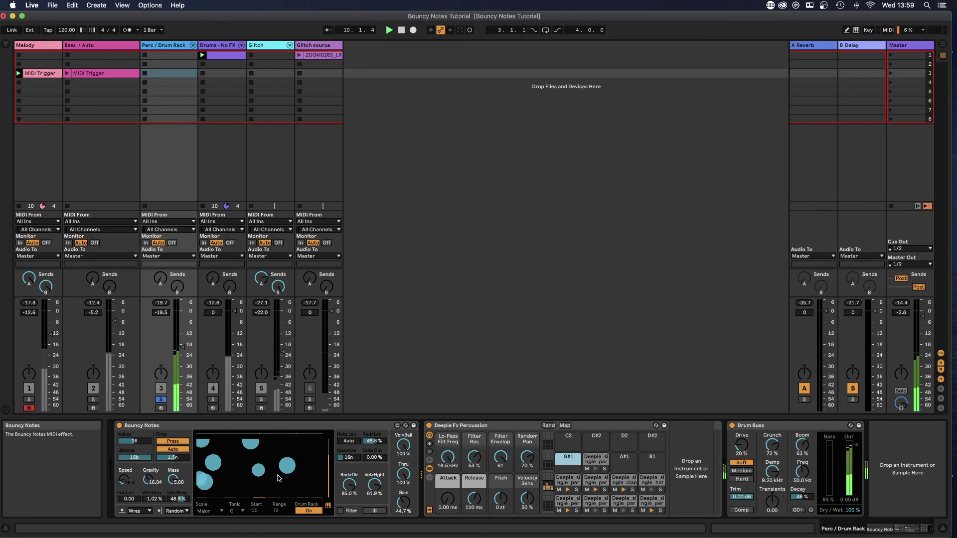
Turn Bouncy Notes off and on again, and move the Deepie_single_perc1 sample from the A1 pad to G#1.
left_click(119, 426)
left_click(119, 426)
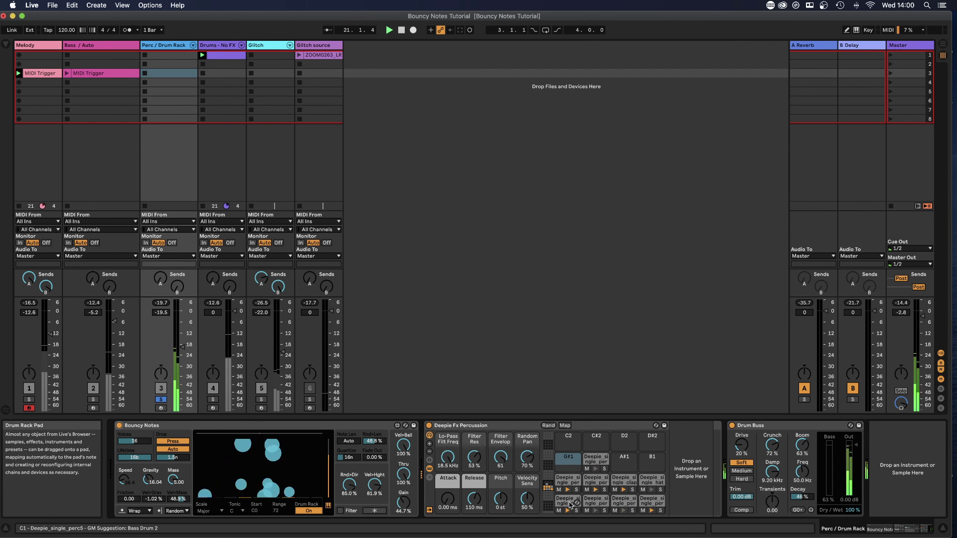
left_click(593, 463)
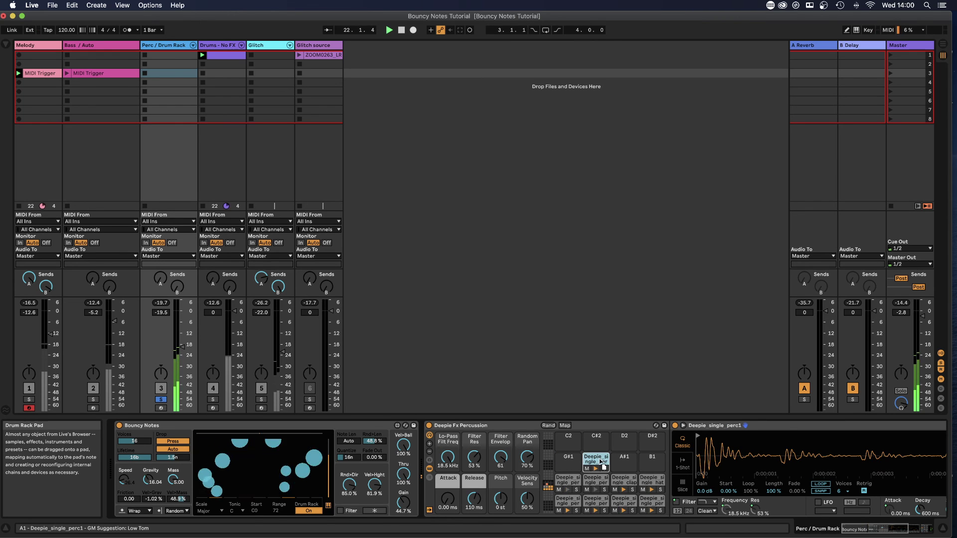
left_click_drag(569, 463, 569, 464)
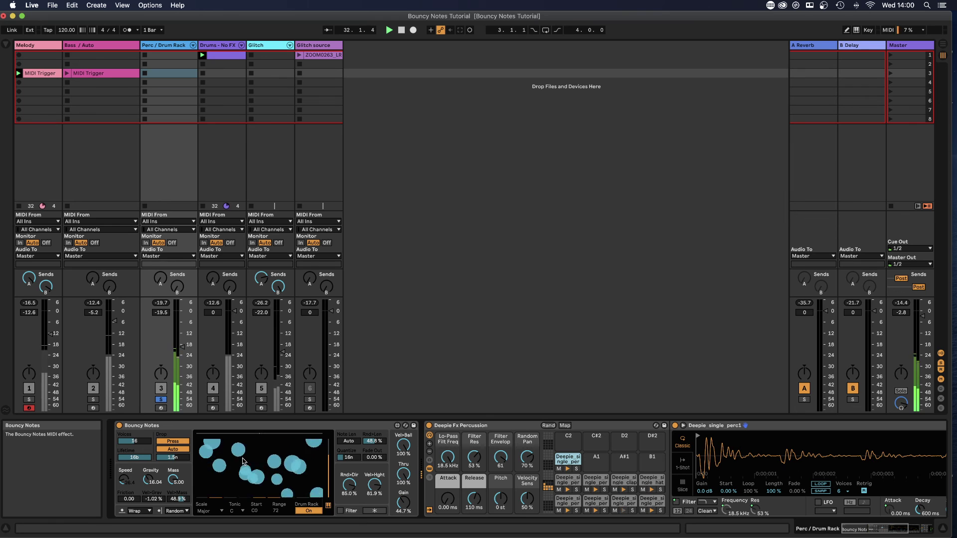
Solo the Glitch source track, open its ZOOM0263_LR clip and launch it.
left_click(261, 400)
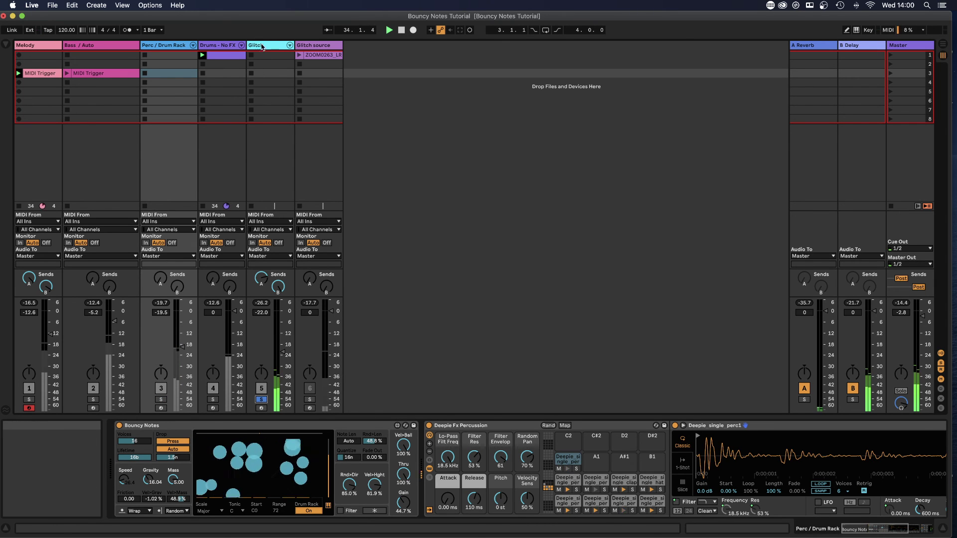
left_click(309, 400)
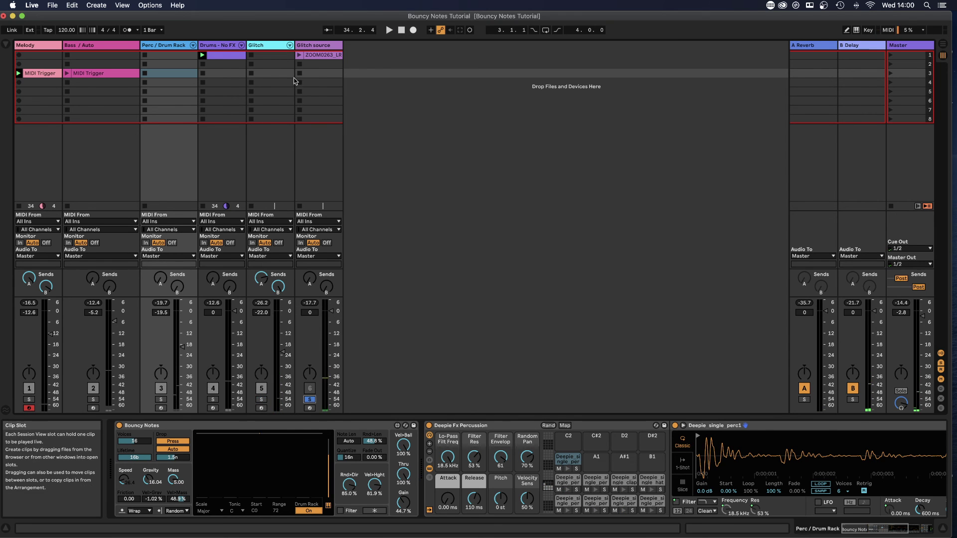
double_click(317, 55)
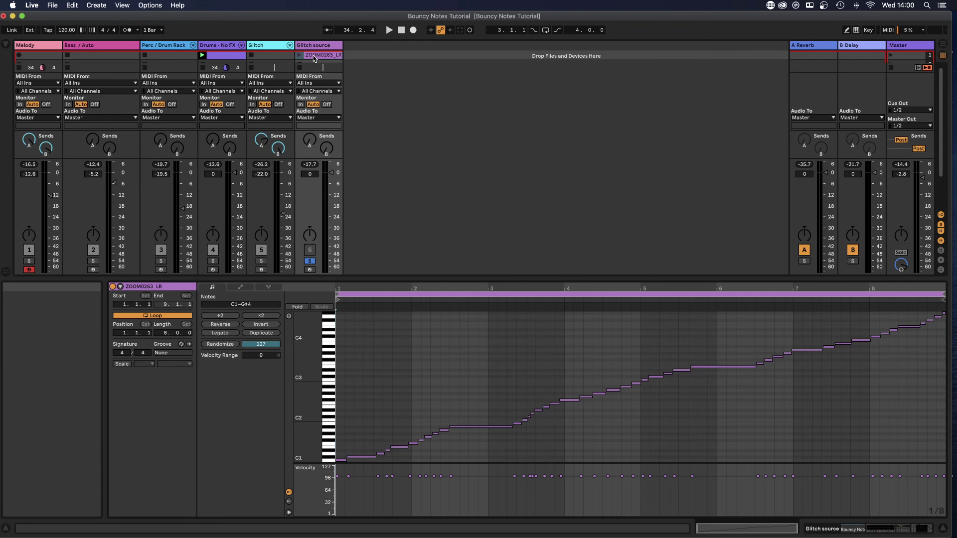
left_click(300, 56)
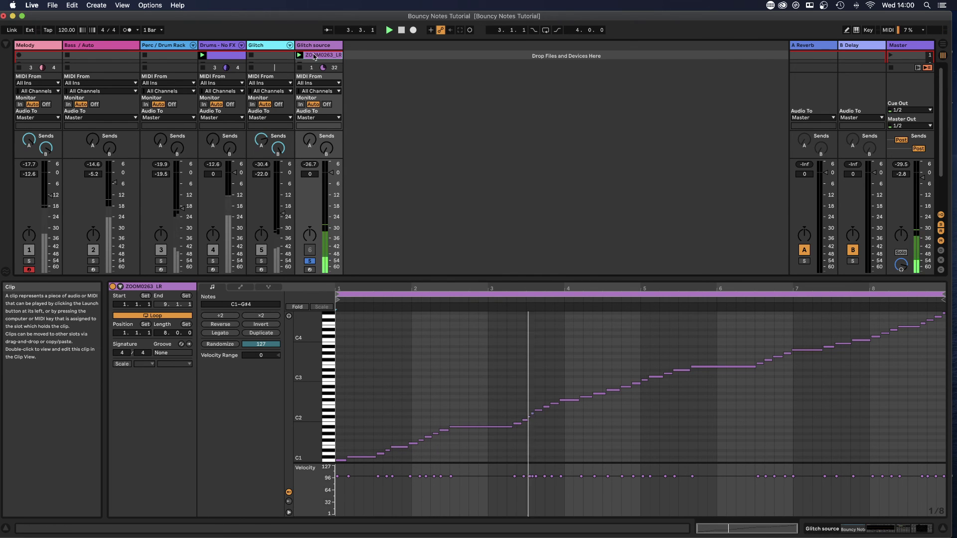
Move the ZOOM0263_LR clip onto a new track, and delete both that track and the original Glitch source track.
left_click_drag(323, 56, 370, 59)
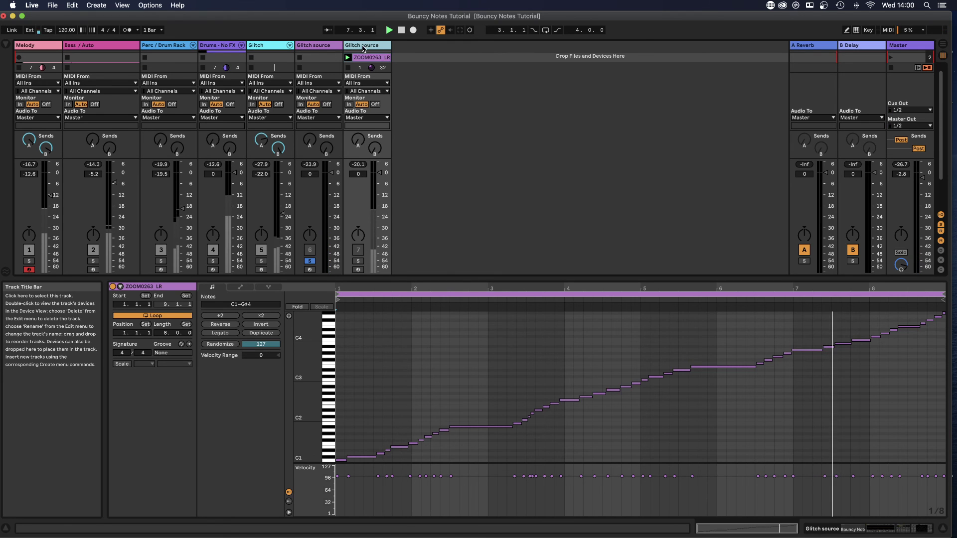
key("Delete")
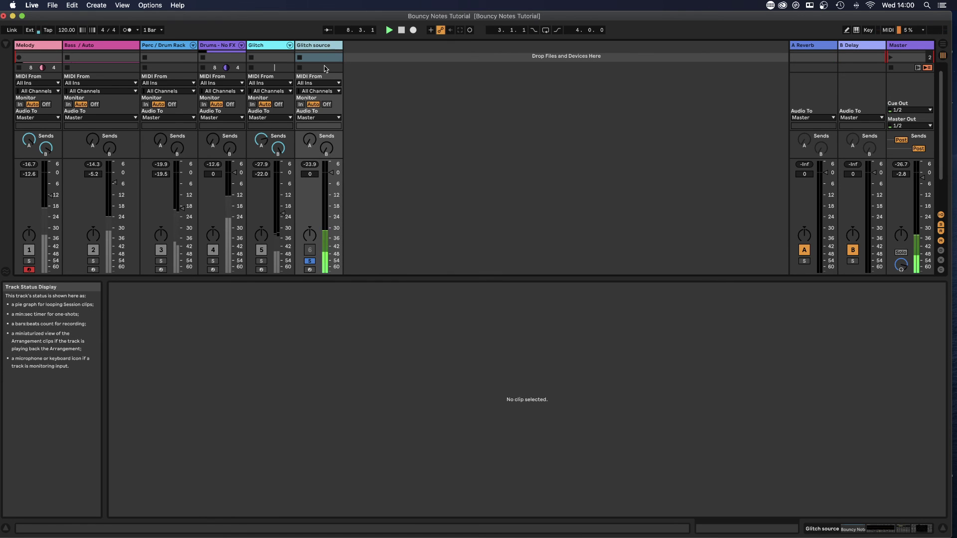
key("Delete")
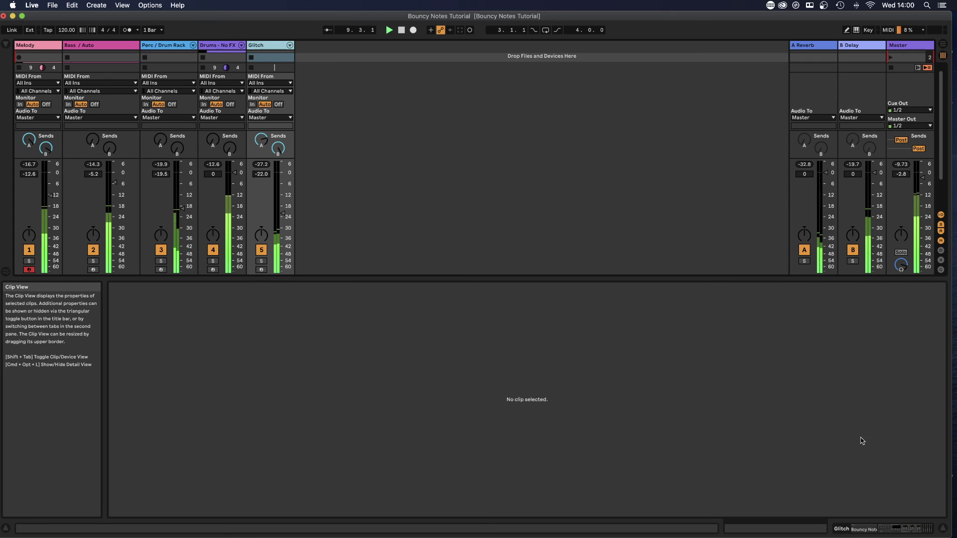
Solo the Glitch track, open its devices and review all the slices in the sampler's zone list.
left_click(261, 261)
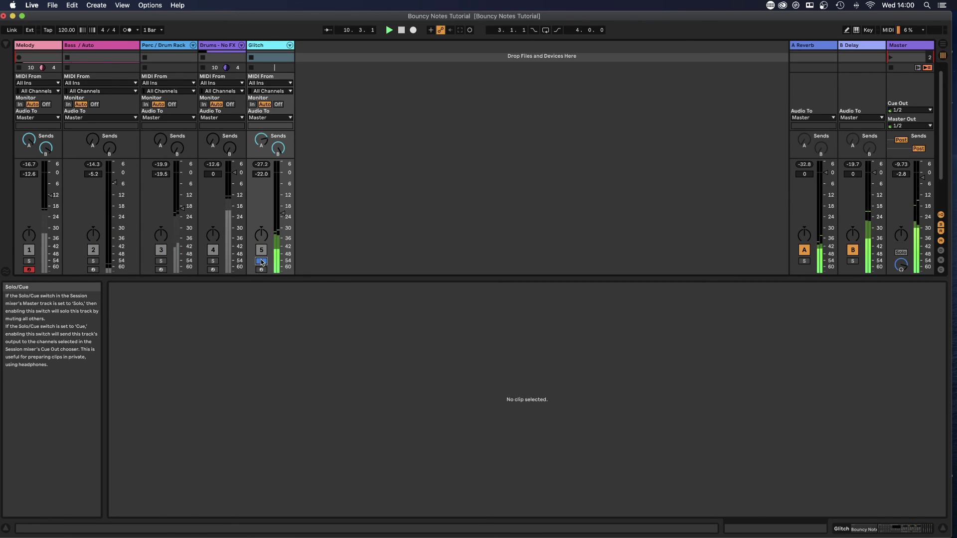
double_click(260, 48)
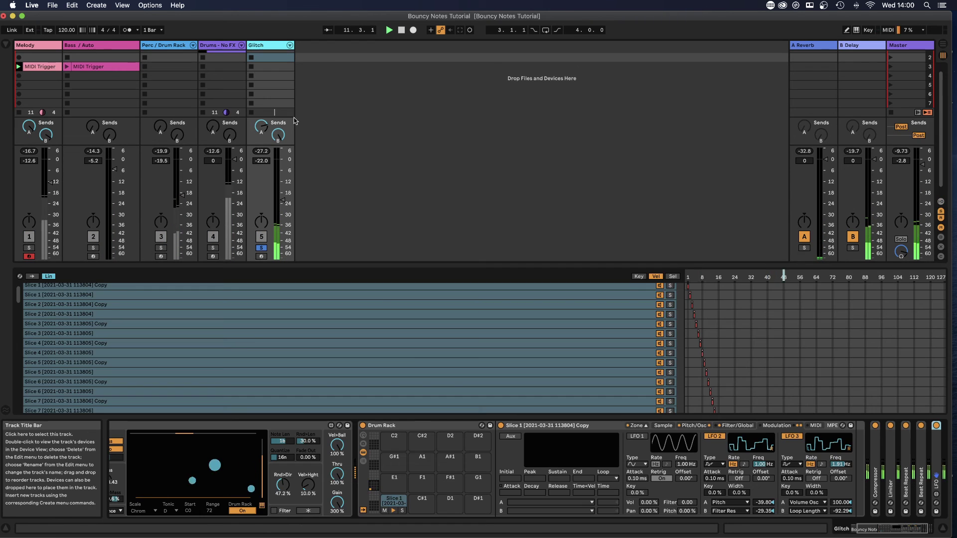
left_click(75, 356)
scroll(94, 360, "down", 20)
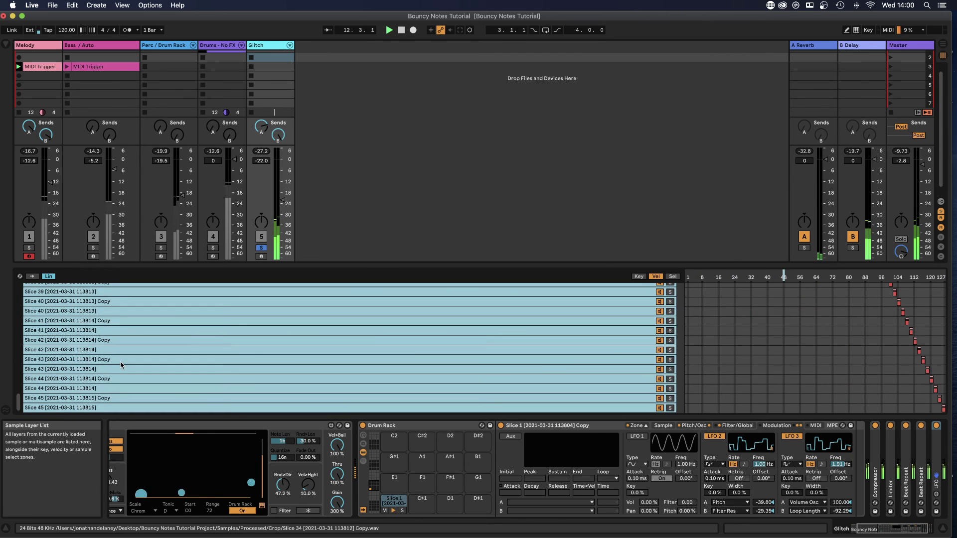
scroll(121, 365, "up", 20)
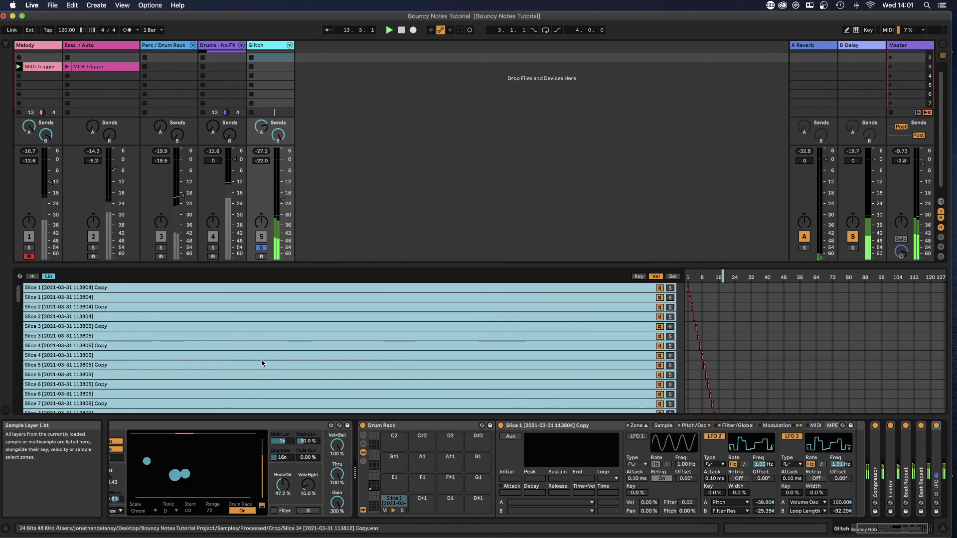
Examine the Glitch track's device chain from Bouncy Notes and the Drum Rack sampler to the audio effects, selecting individual slices.
left_click(314, 472)
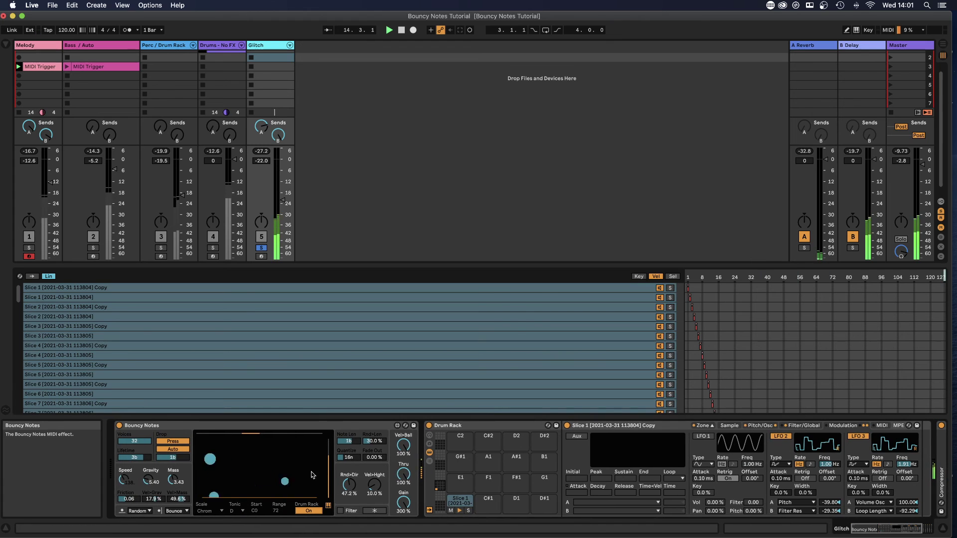
scroll(379, 466, "right", 3)
scroll(375, 466, "left", 2)
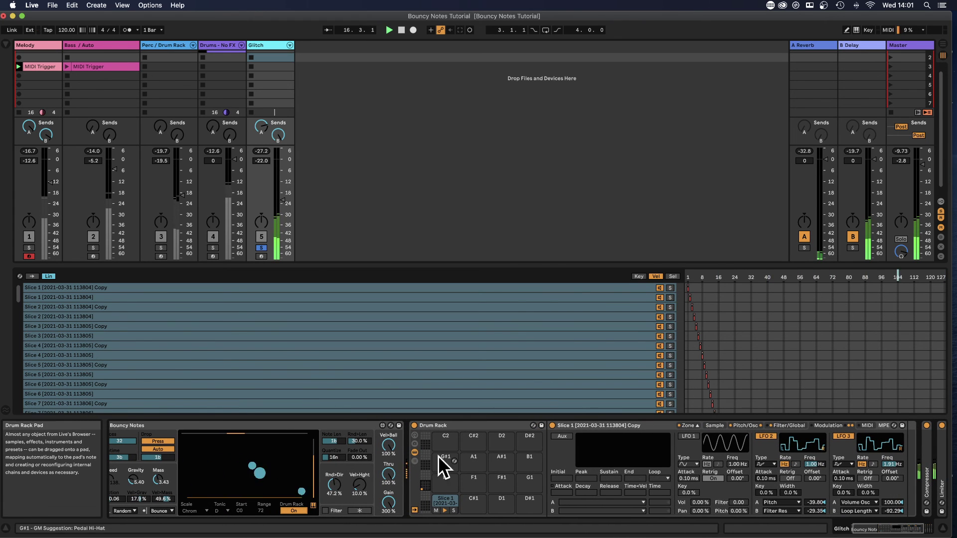
left_click(118, 366)
key("Down")
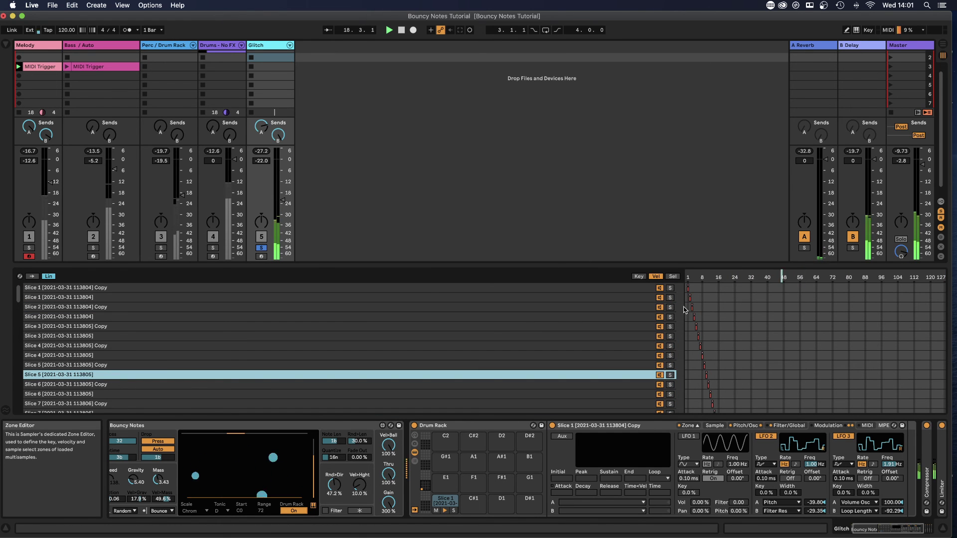
scroll(552, 473, "right", 2)
scroll(551, 473, "right", 2)
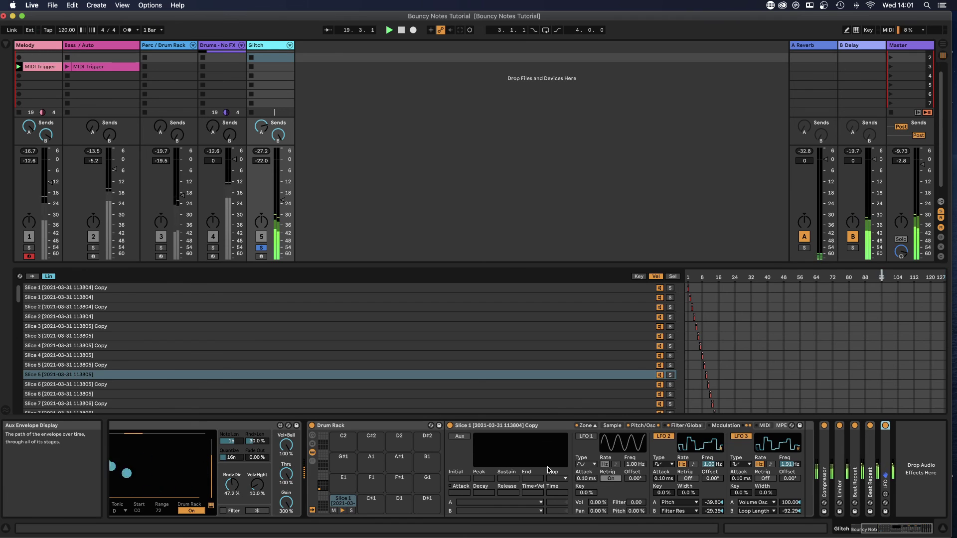
scroll(548, 470, "left", 3)
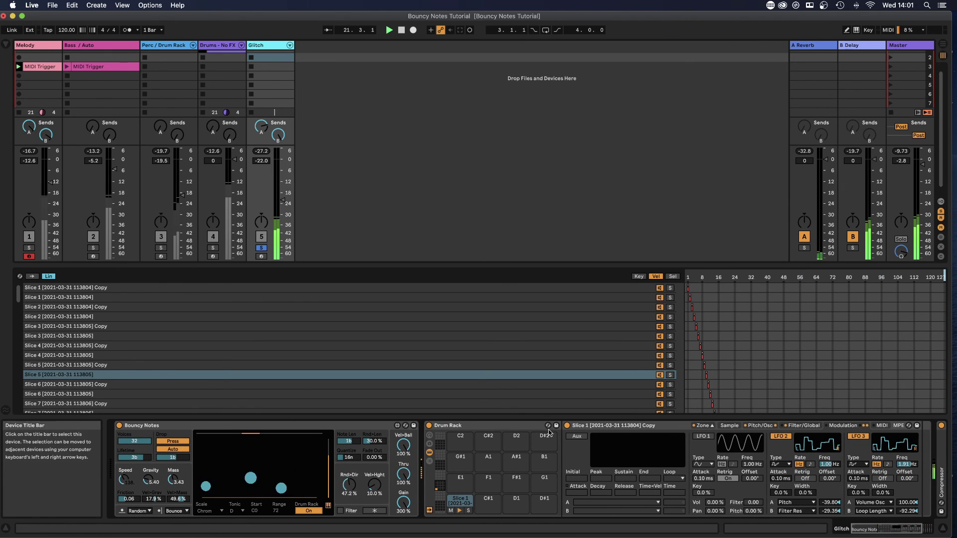
scroll(538, 439, "right", 2)
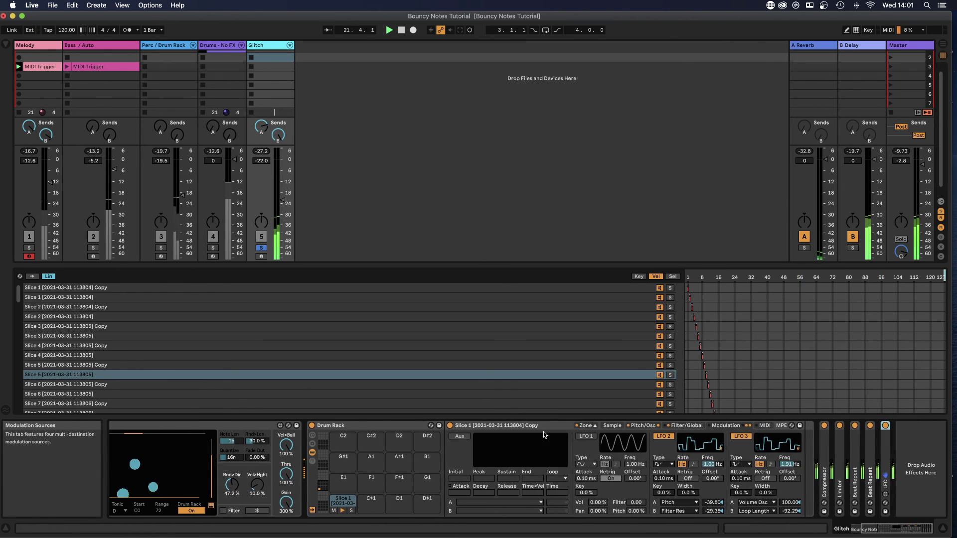
left_click(166, 311)
scroll(358, 470, "left", 3)
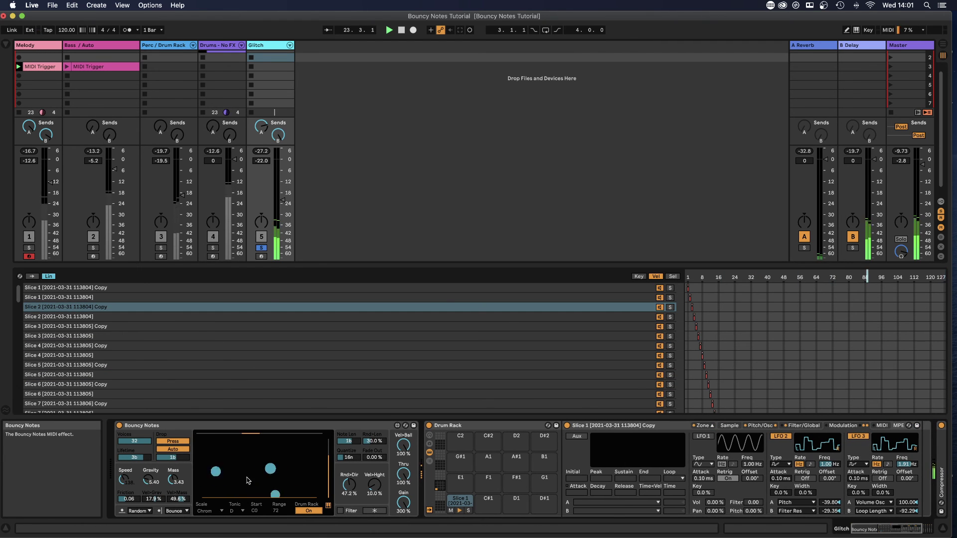
scroll(359, 470, "right", 3)
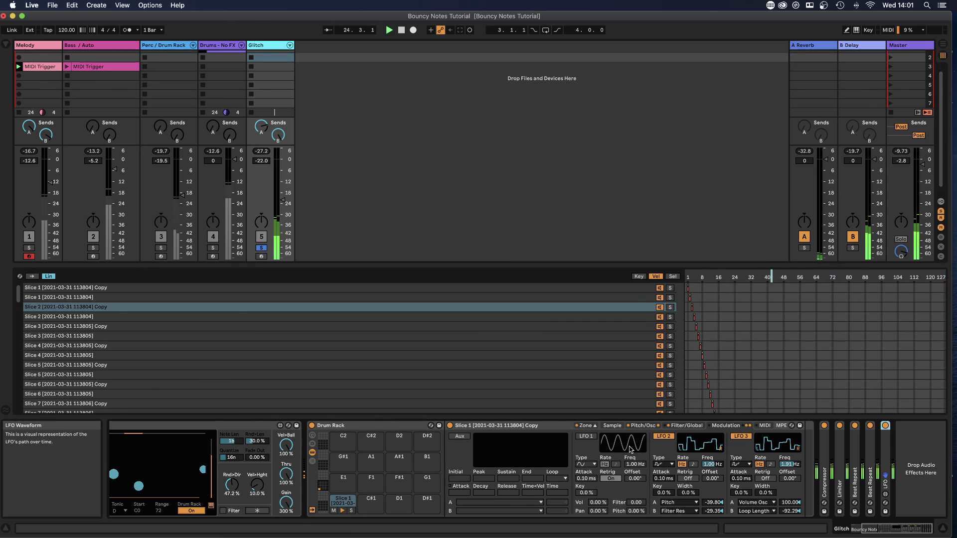
Collapse the Glitch track's devices into narrow title strips and turn off the track's solo.
double_click(266, 426)
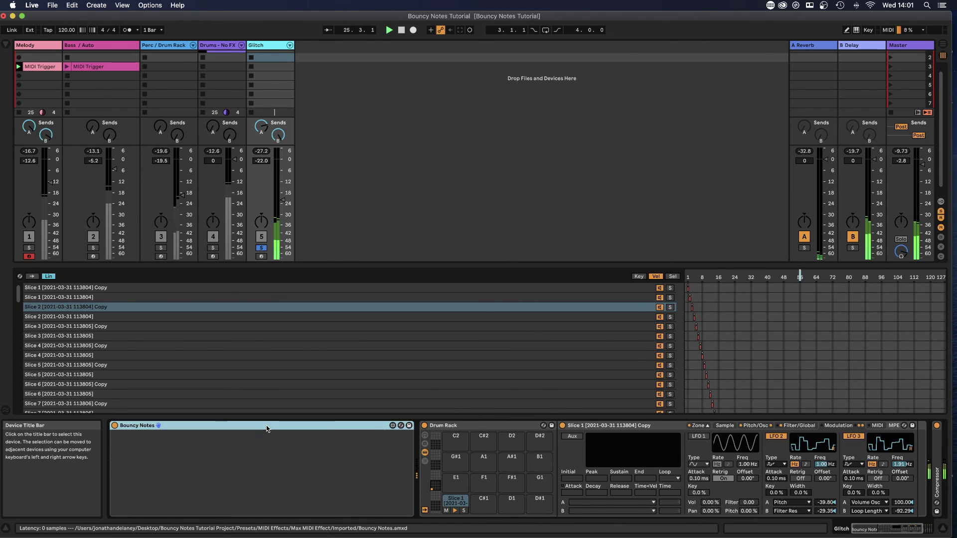
double_click(256, 426)
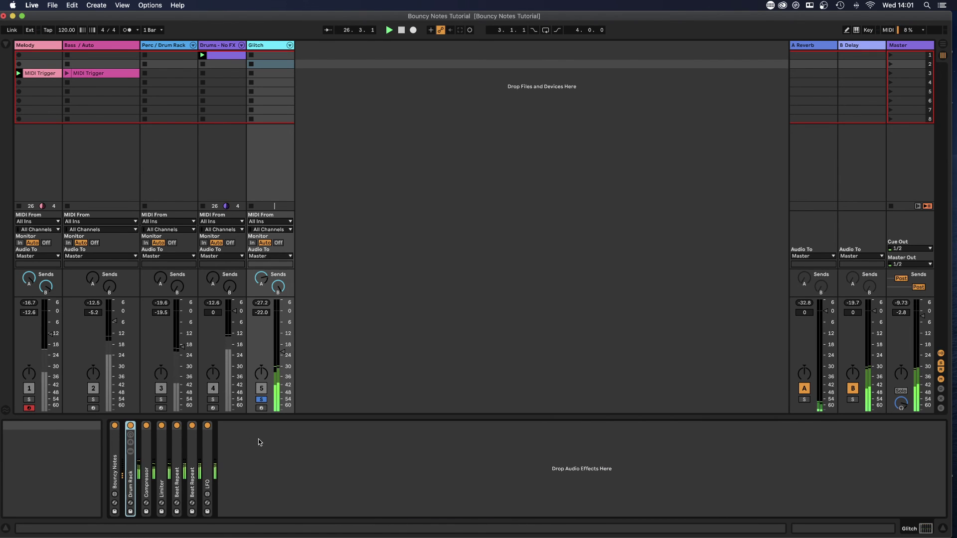
left_click(261, 400)
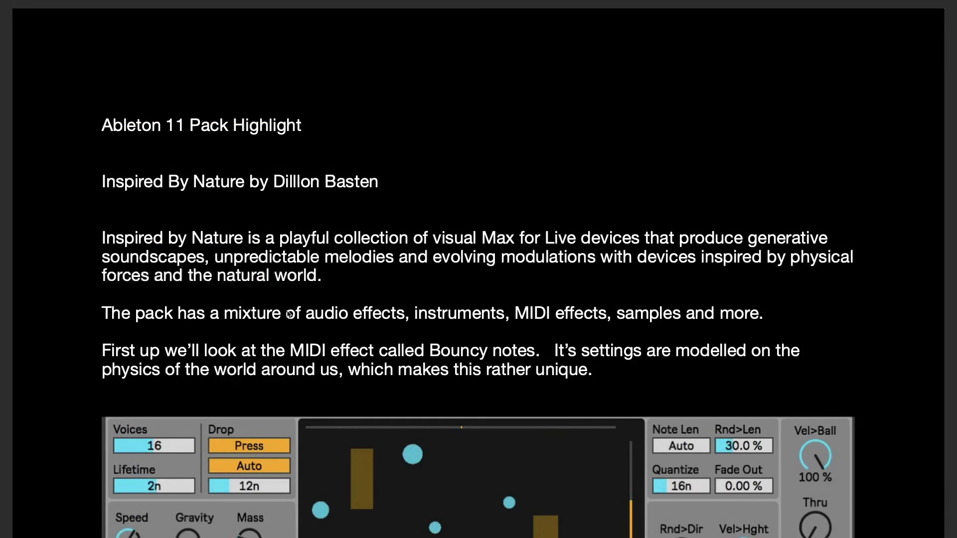
Skim the written notes on Bouncy Notes, from the Inspired by Nature introduction through ball creation and the central display to the later pages.
scroll(289, 314, "down", 15)
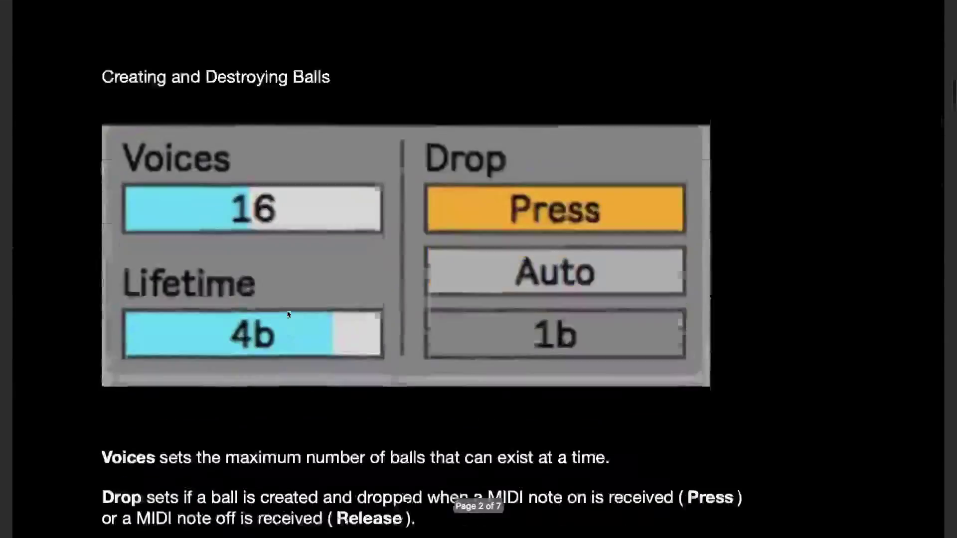
scroll(288, 314, "down", 15)
scroll(288, 314, "down", 20)
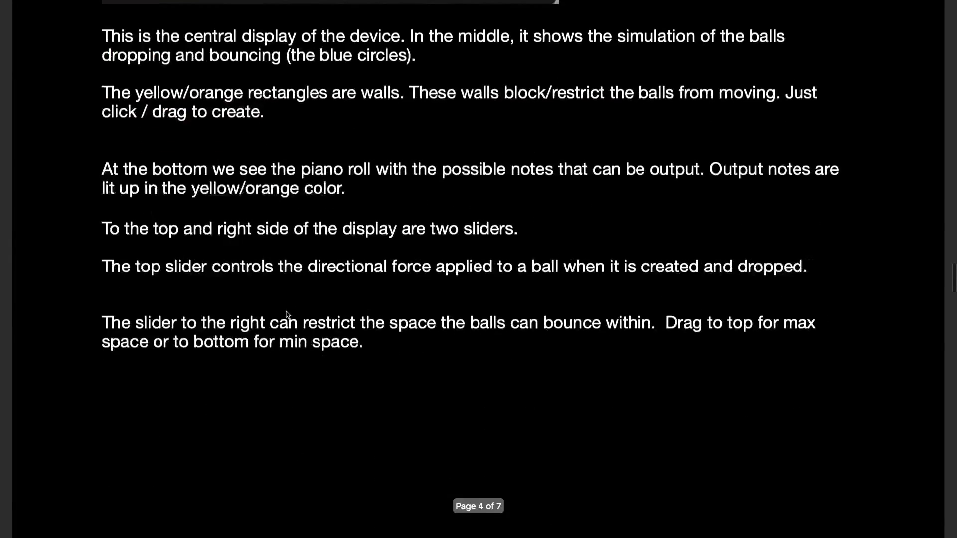
scroll(287, 314, "down", 15)
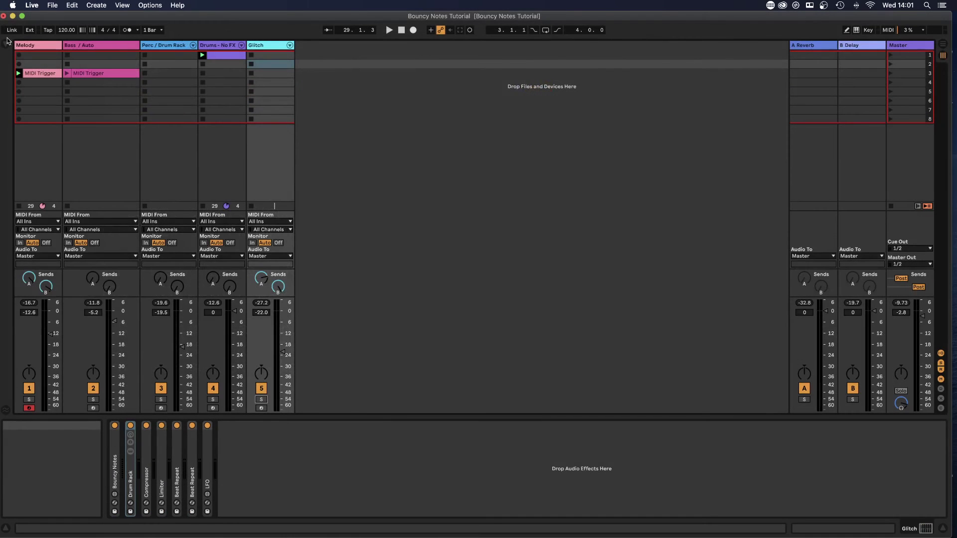
Switch back to Ableton Live and show the browser with the contents of the Inspired by Nature by Dillon Bastan pack.
left_click(6, 44)
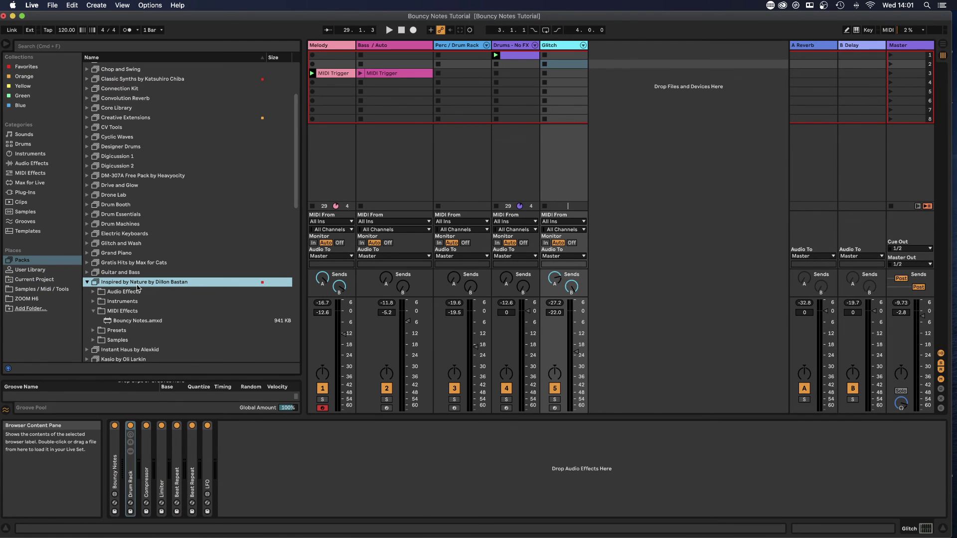